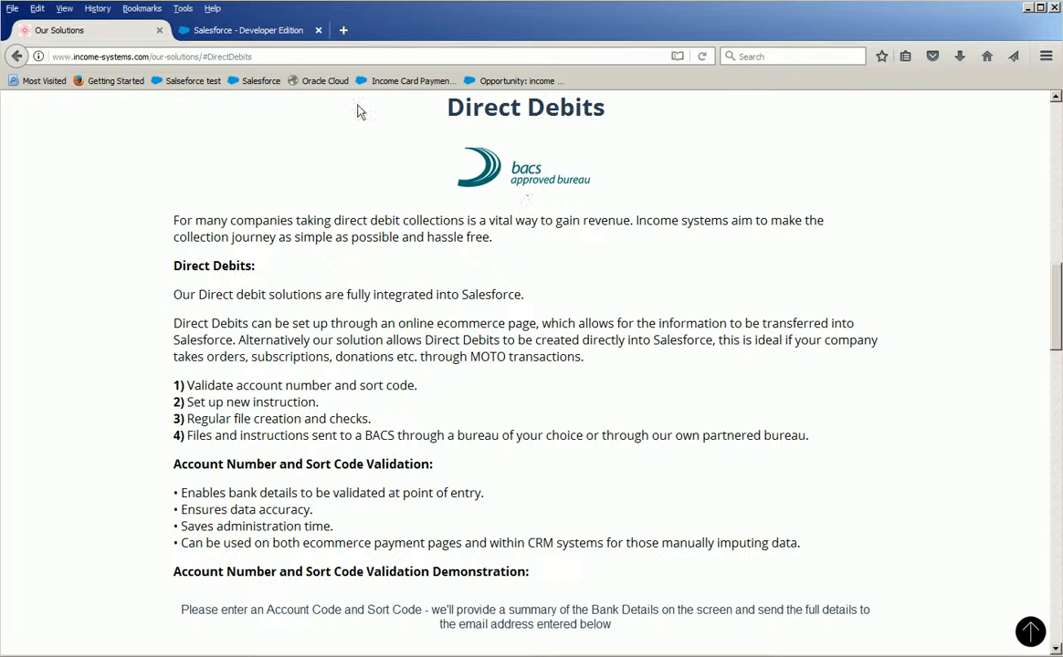
Switch to the Salesforce tab, open the Sales Contracts list and start a new sales contract.
{"action": "left_click", "coordinate": [244, 37]}
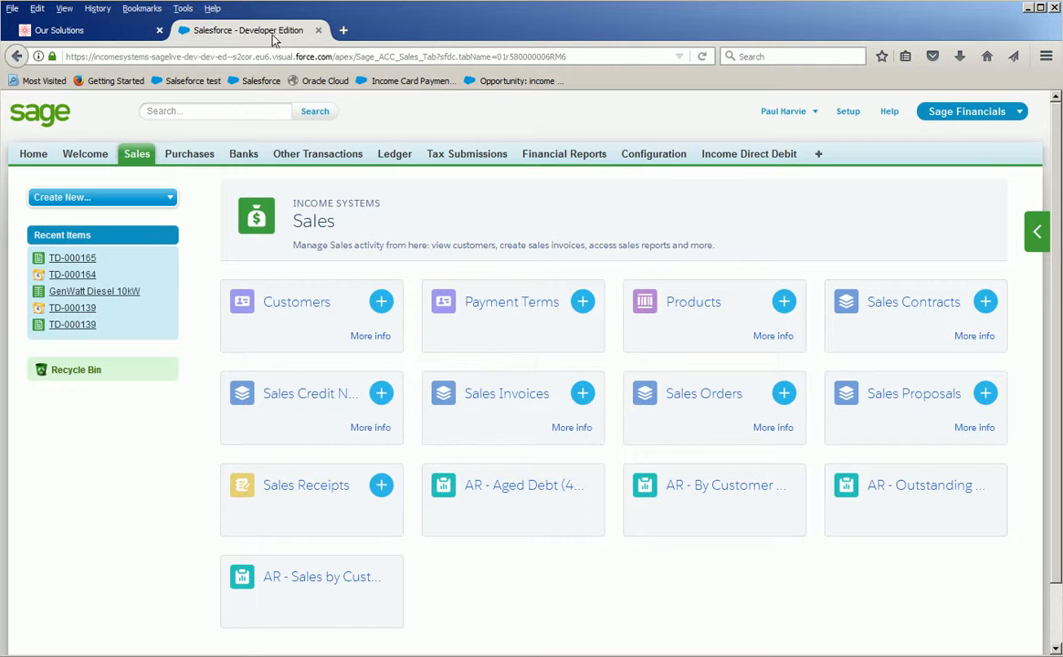
{"action": "left_click", "coordinate": [973, 336]}
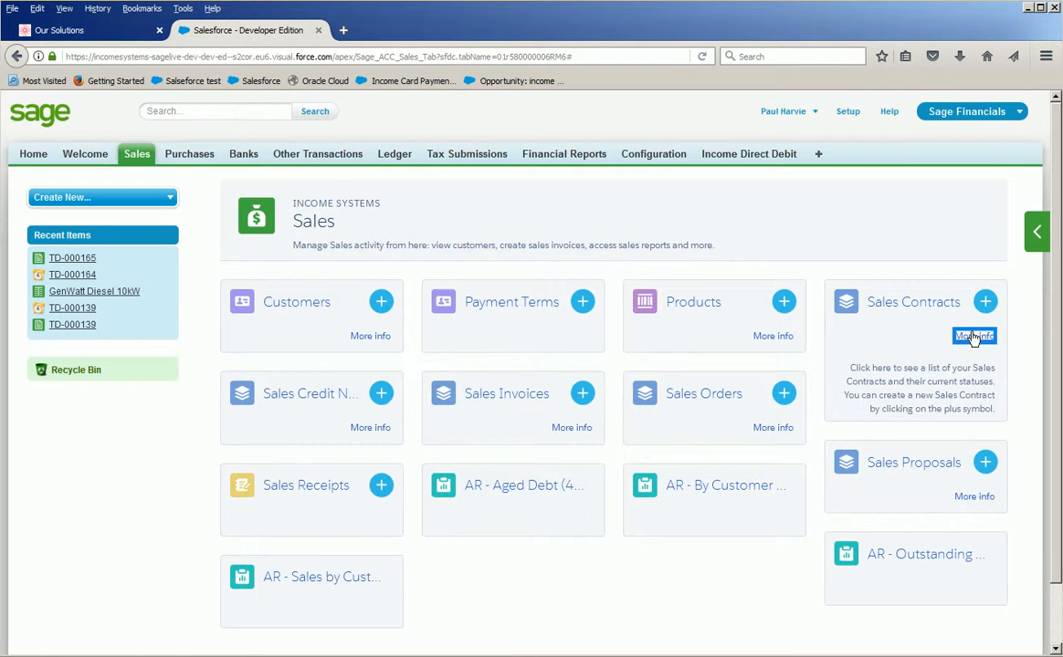
{"action": "left_click", "coordinate": [925, 311]}
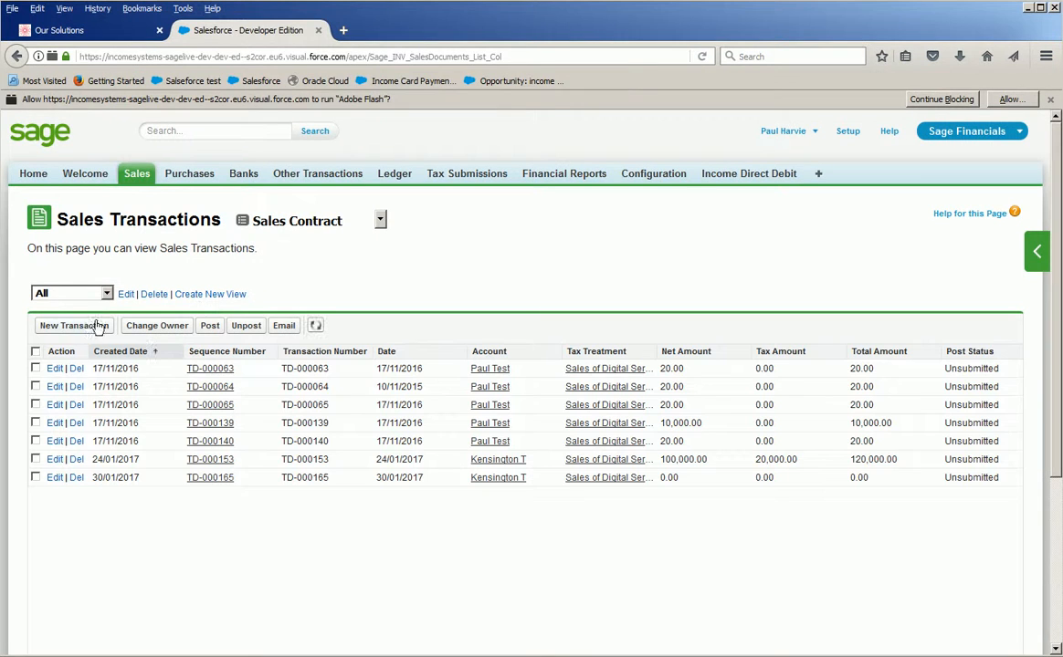
{"action": "left_click", "coordinate": [64, 329]}
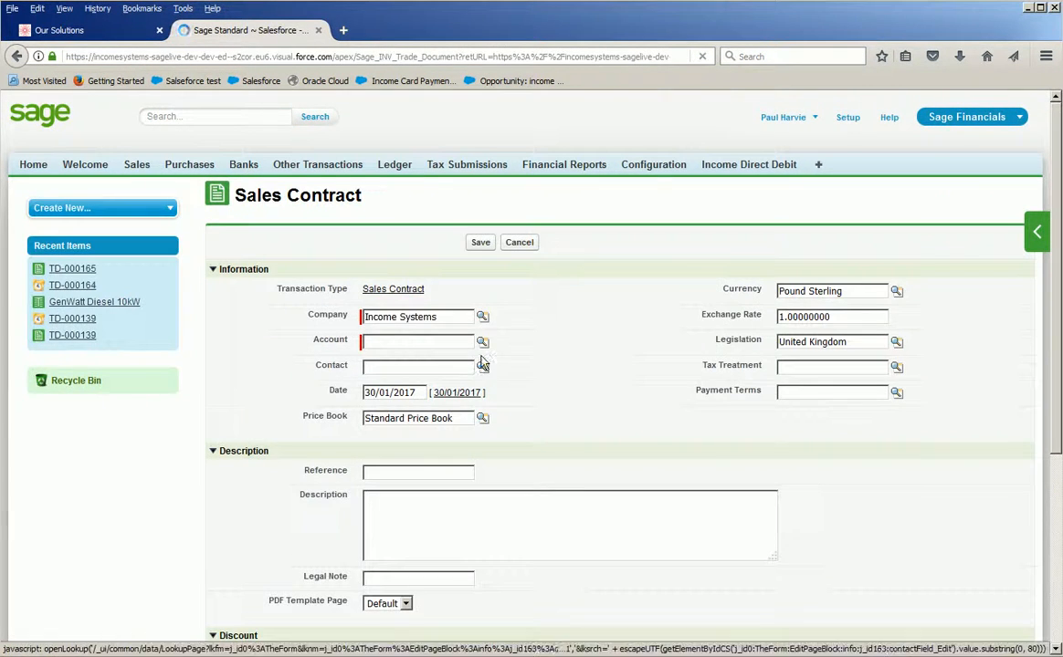
Look up and assign the account Kensington T and its recently viewed contact to the sales contract.
{"action": "left_click", "coordinate": [481, 343]}
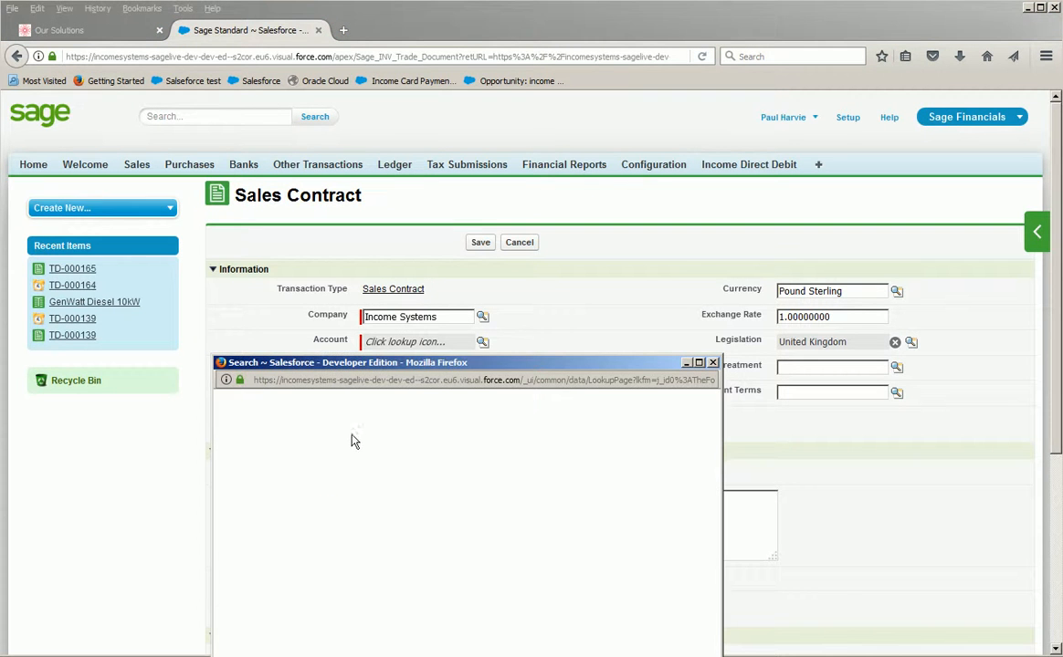
{"action": "left_click", "coordinate": [268, 581]}
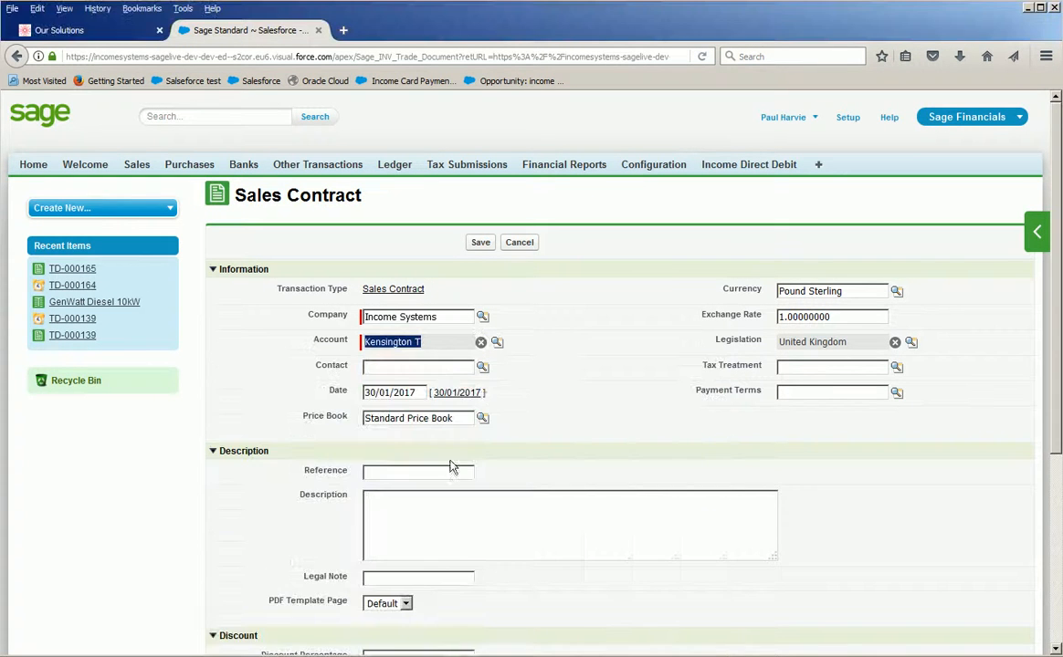
{"action": "left_click", "coordinate": [482, 368]}
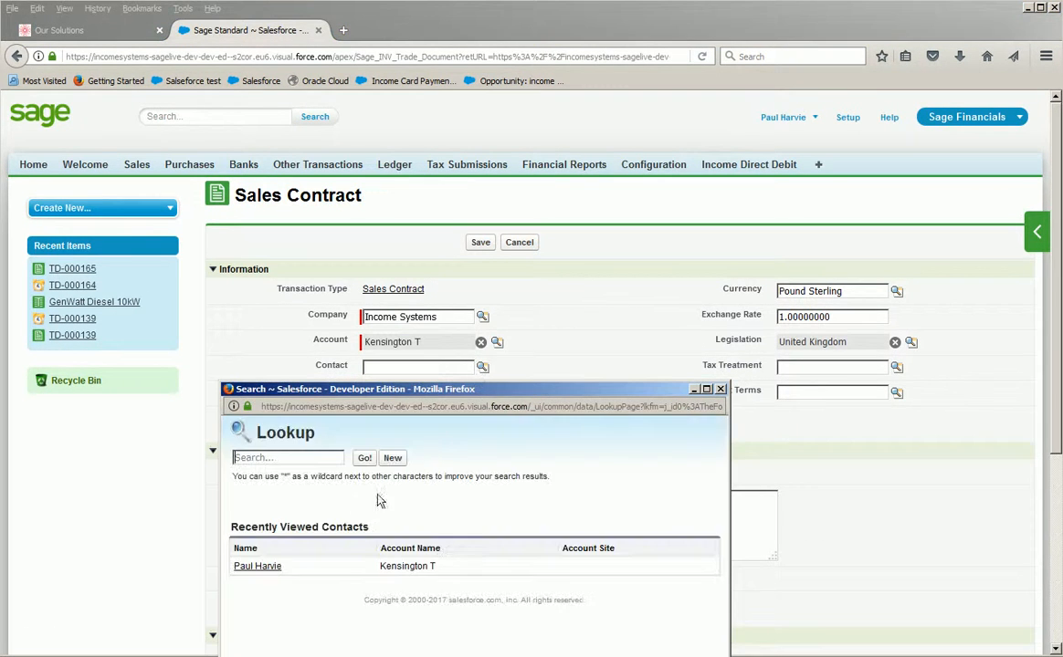
{"action": "left_click", "coordinate": [260, 566]}
Set the tax treatment to Sales of Digital Services to Consumer in UK and the payment terms to 60 days.
{"action": "left_click", "coordinate": [895, 367]}
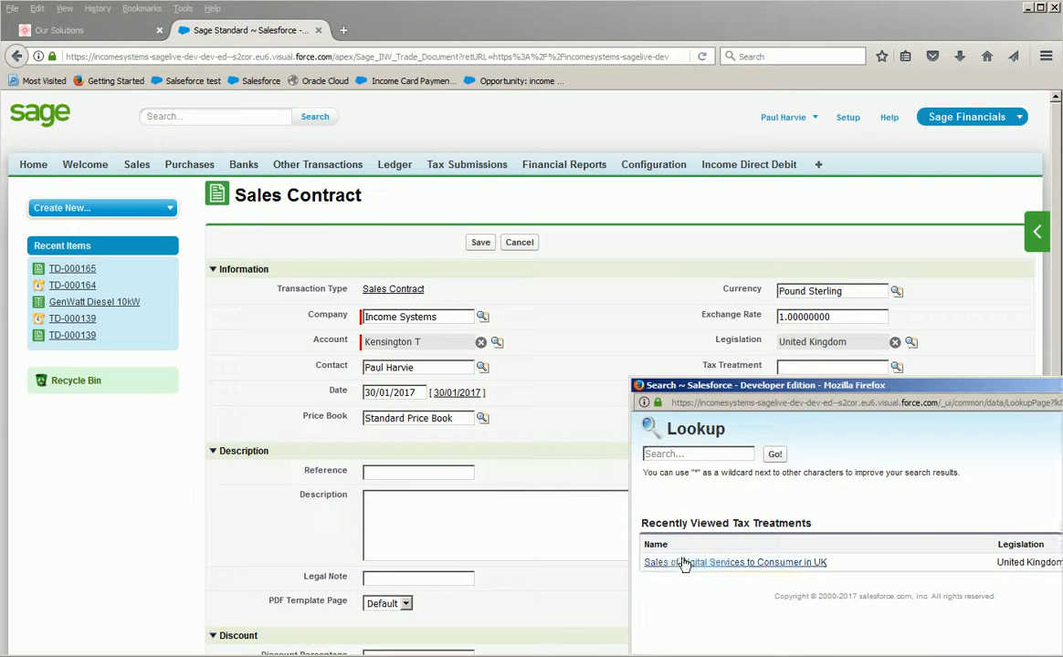
{"action": "left_click", "coordinate": [676, 564]}
{"action": "left_click", "coordinate": [895, 393]}
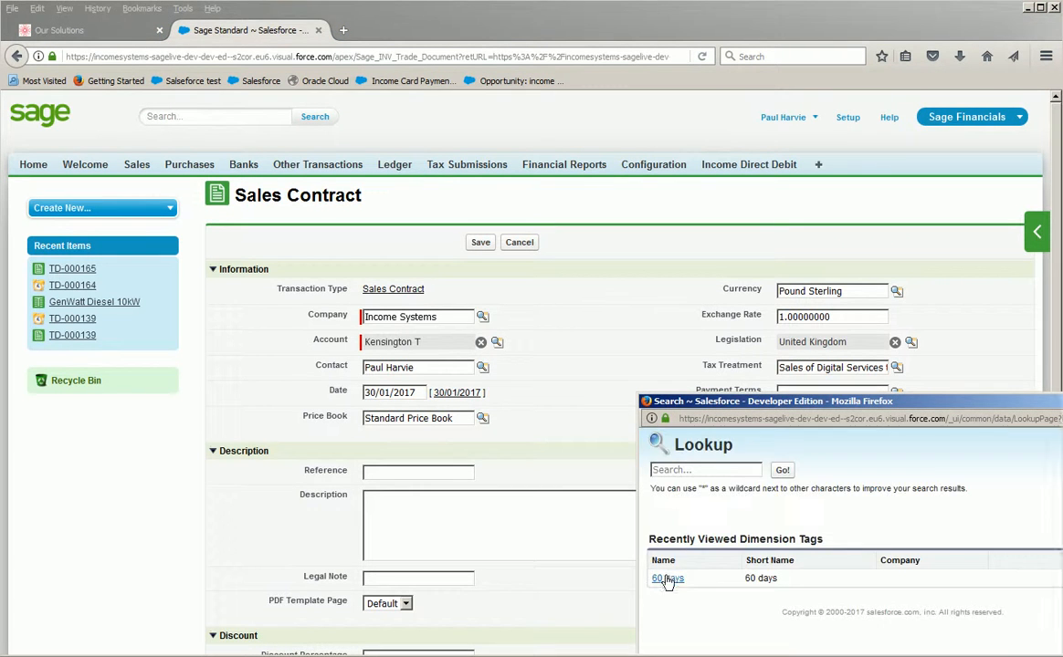
{"action": "left_click", "coordinate": [669, 574]}
Enter "Some Ref" as the contract's reference and "Some desc" as its description.
{"action": "type", "text": "Some"}
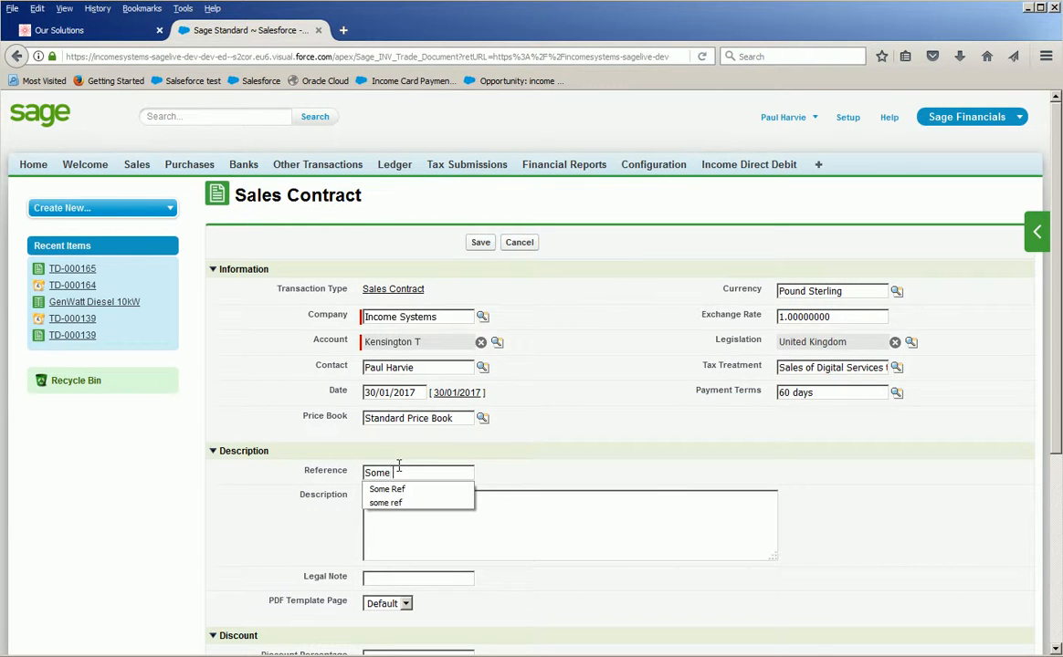
{"action": "key", "text": "Down"}
{"action": "key", "text": "Tab"}
{"action": "type", "text": "Some"}
Set the subscription's start date to 30/01/2017.
{"action": "scroll", "coordinate": [398, 465], "scroll_direction": "down", "scroll_amount": 3}
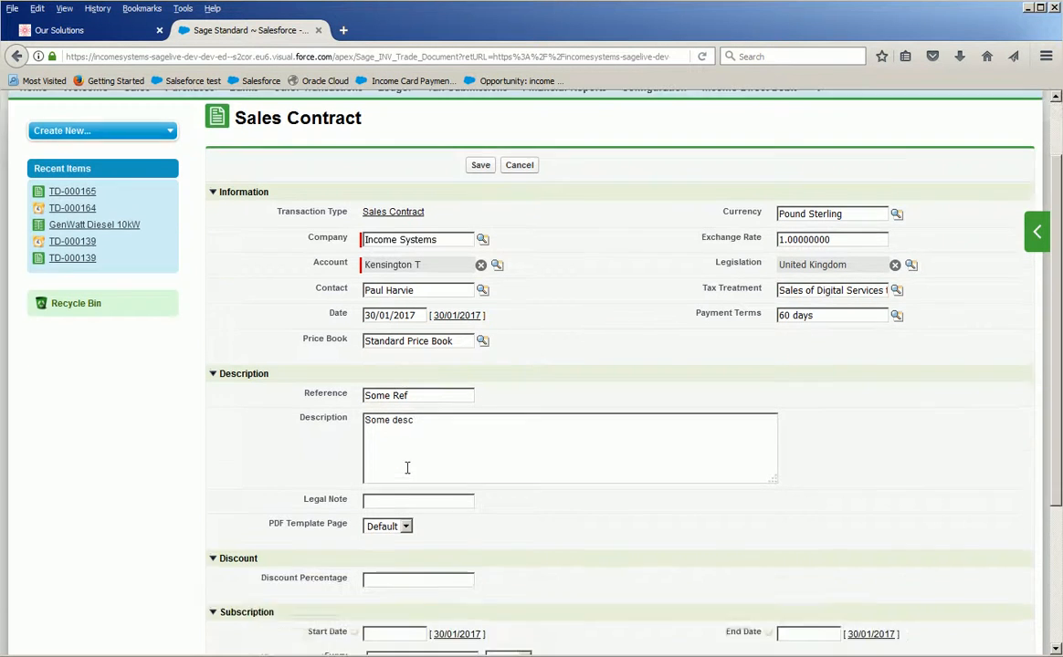
{"action": "scroll", "coordinate": [407, 481], "scroll_direction": "down", "scroll_amount": 2}
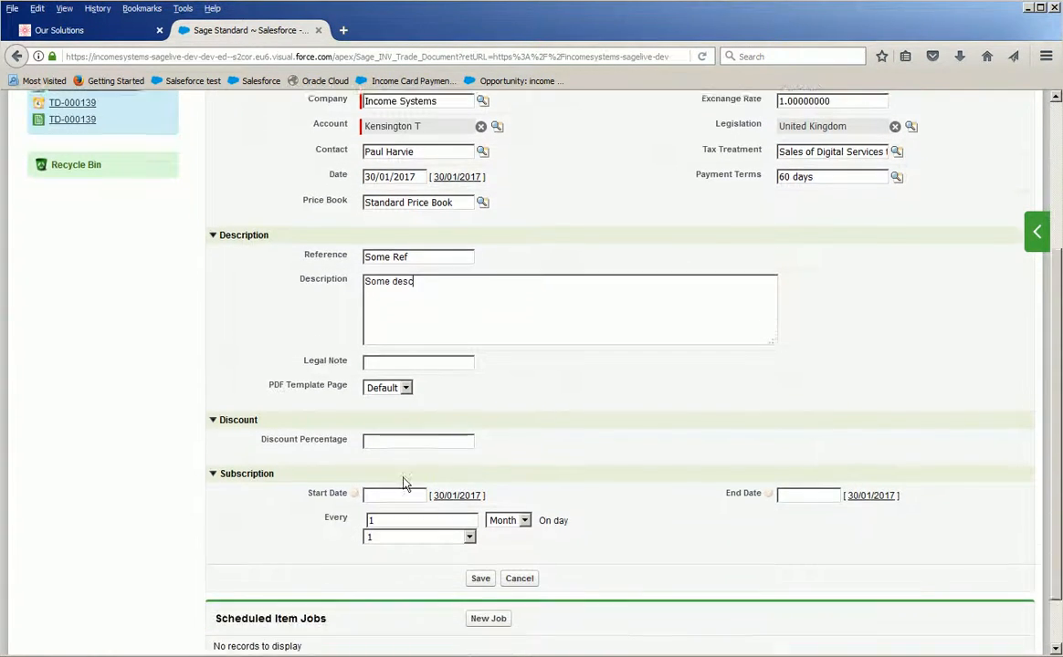
{"action": "left_click_drag", "start_coordinate": [276, 430], "coordinate": [226, 430]}
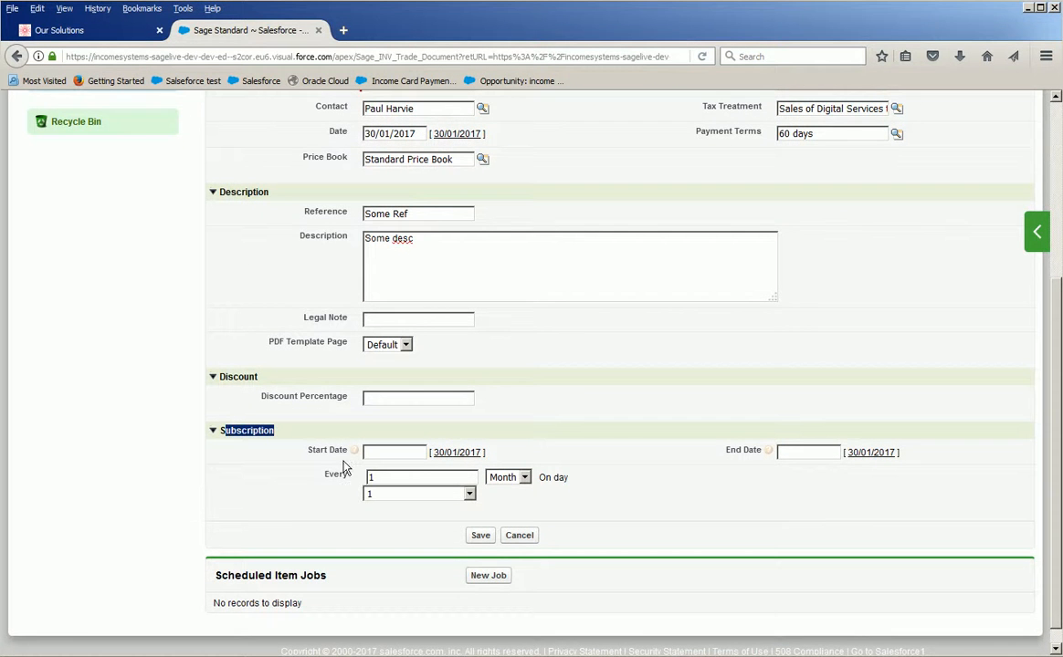
{"action": "left_click", "coordinate": [448, 453]}
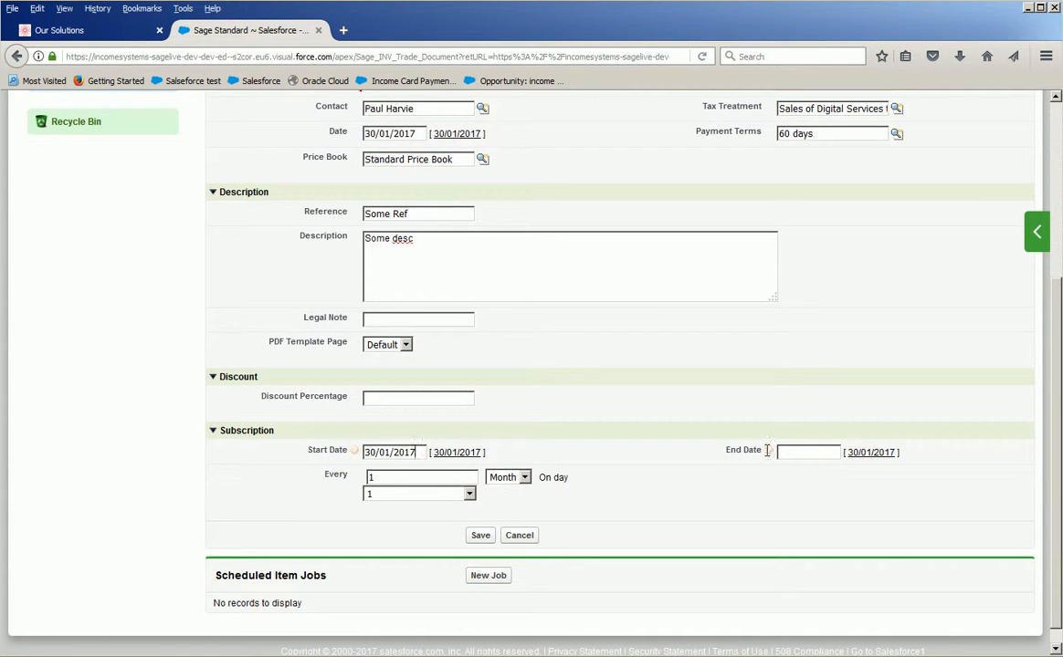
{"action": "mouse_move", "coordinate": [767, 453]}
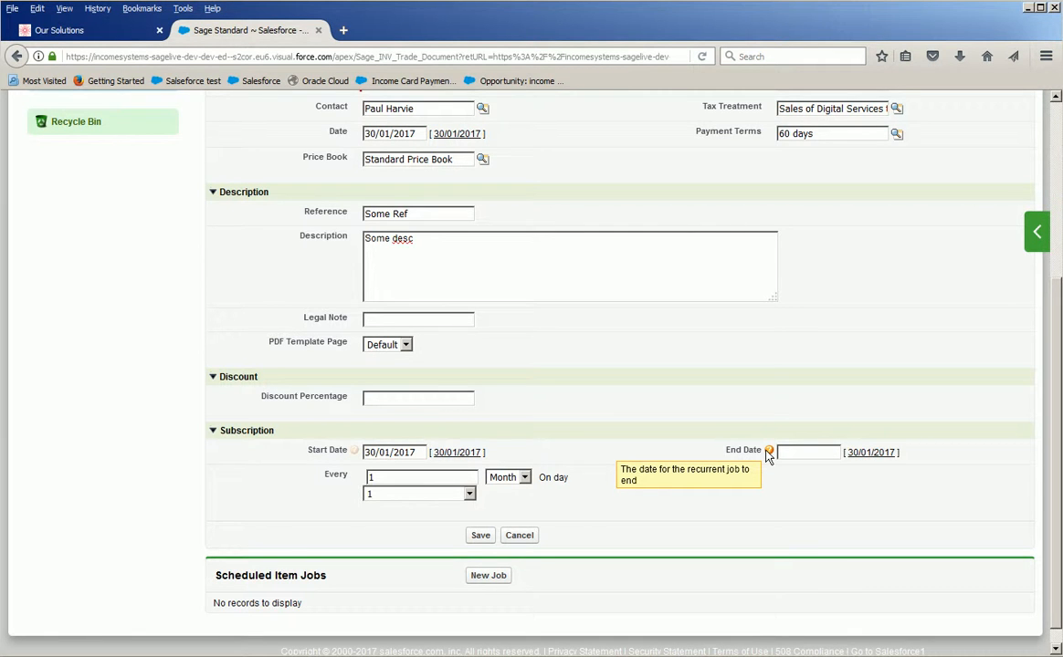
Browse the subscription's day-of-month options and try the Week and Day recurrence periods.
{"action": "left_click", "coordinate": [468, 493]}
{"action": "left_click_drag", "start_coordinate": [476, 370], "coordinate": [484, 250]}
{"action": "left_click", "coordinate": [547, 398]}
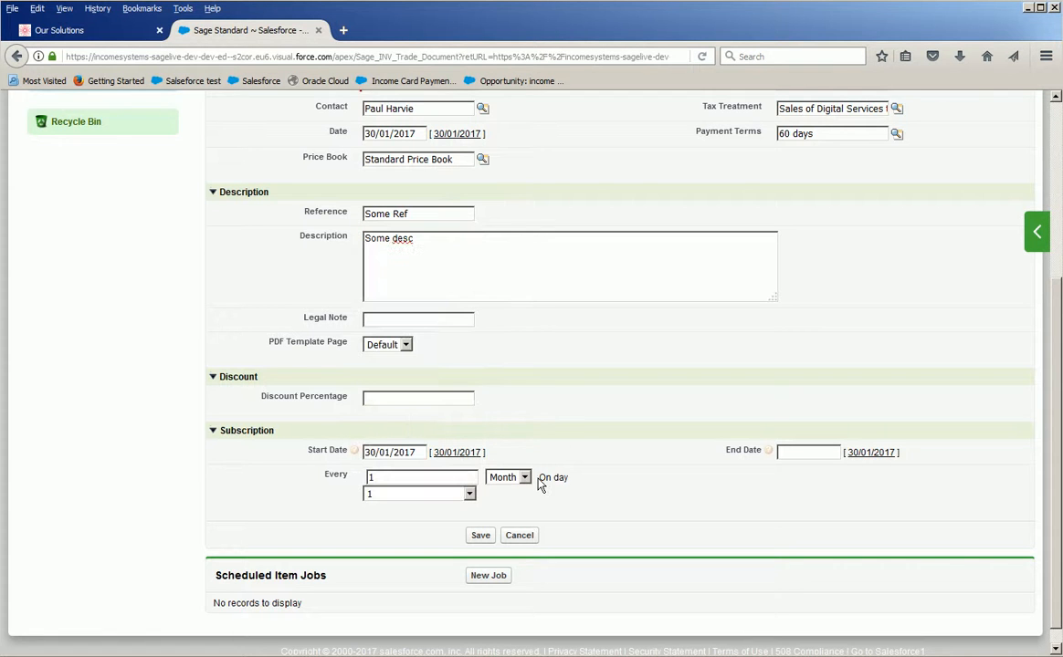
{"action": "left_click", "coordinate": [417, 477]}
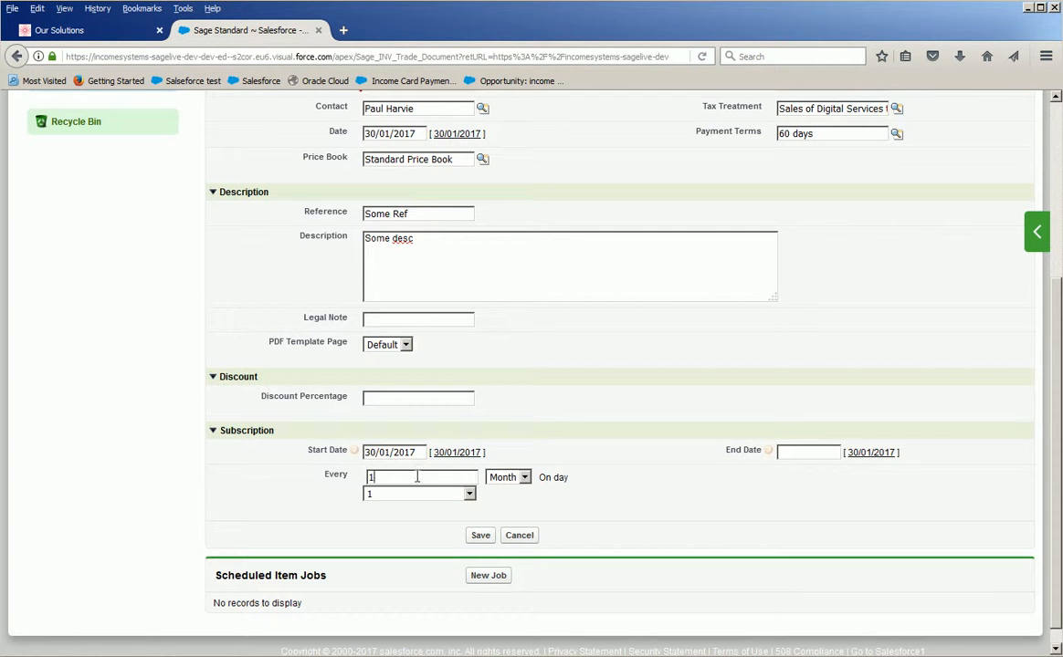
{"action": "left_click", "coordinate": [525, 478]}
{"action": "left_click", "coordinate": [526, 484]}
{"action": "left_click", "coordinate": [526, 481]}
{"action": "left_click", "coordinate": [509, 502]}
{"action": "left_click", "coordinate": [528, 482]}
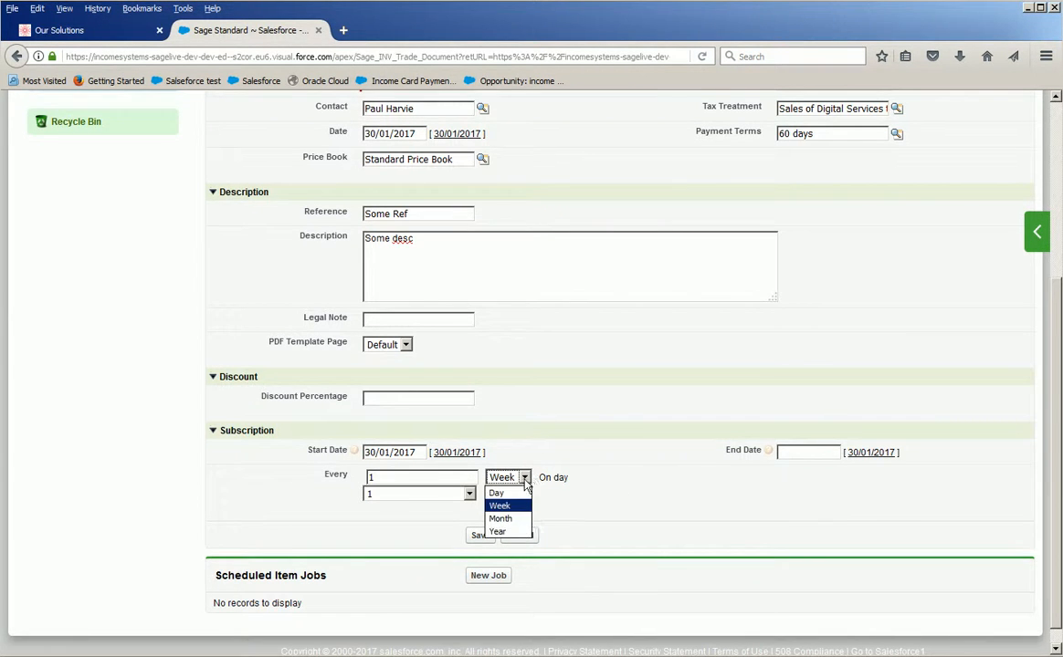
{"action": "left_click", "coordinate": [515, 493]}
Set the subscription's recurrence period to Month and save the sales contract.
{"action": "left_click", "coordinate": [527, 482]}
{"action": "left_click", "coordinate": [508, 519]}
{"action": "left_click", "coordinate": [482, 522]}
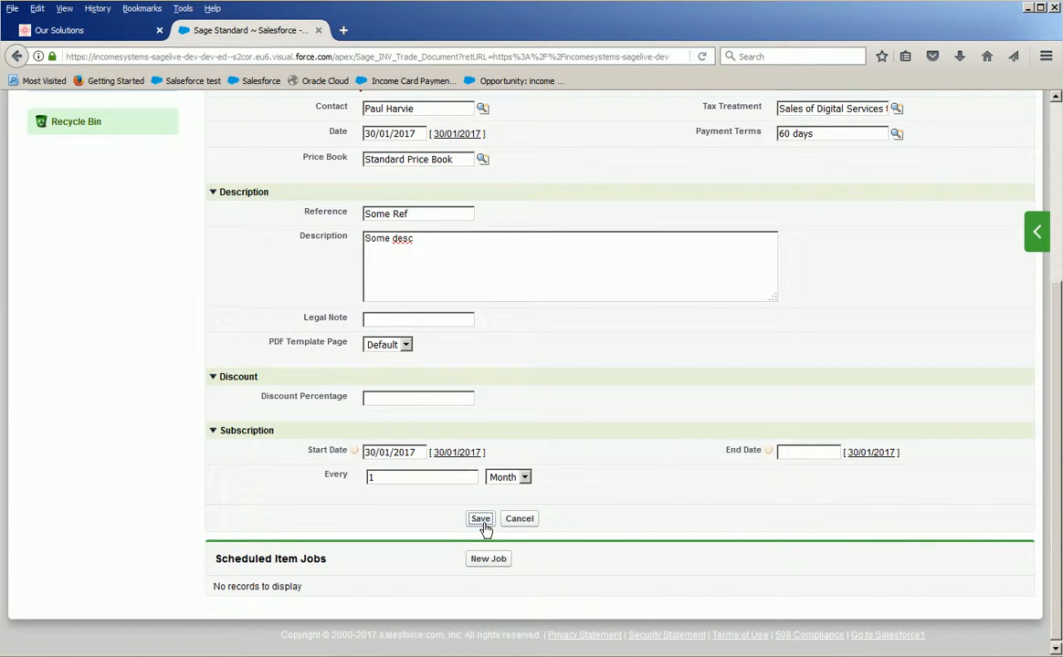
Start a new item on the saved contract and choose the product GenWatt Diesel 10kW.
{"action": "scroll", "coordinate": [514, 508], "scroll_direction": "down", "scroll_amount": 1}
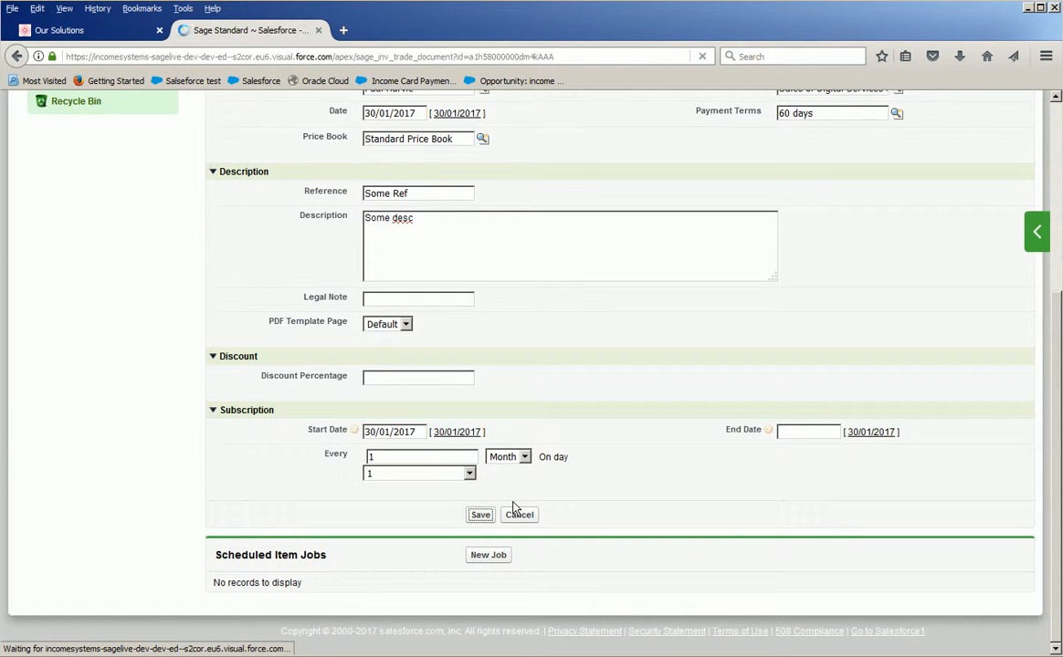
{"action": "scroll", "coordinate": [511, 502], "scroll_direction": "down", "scroll_amount": 10}
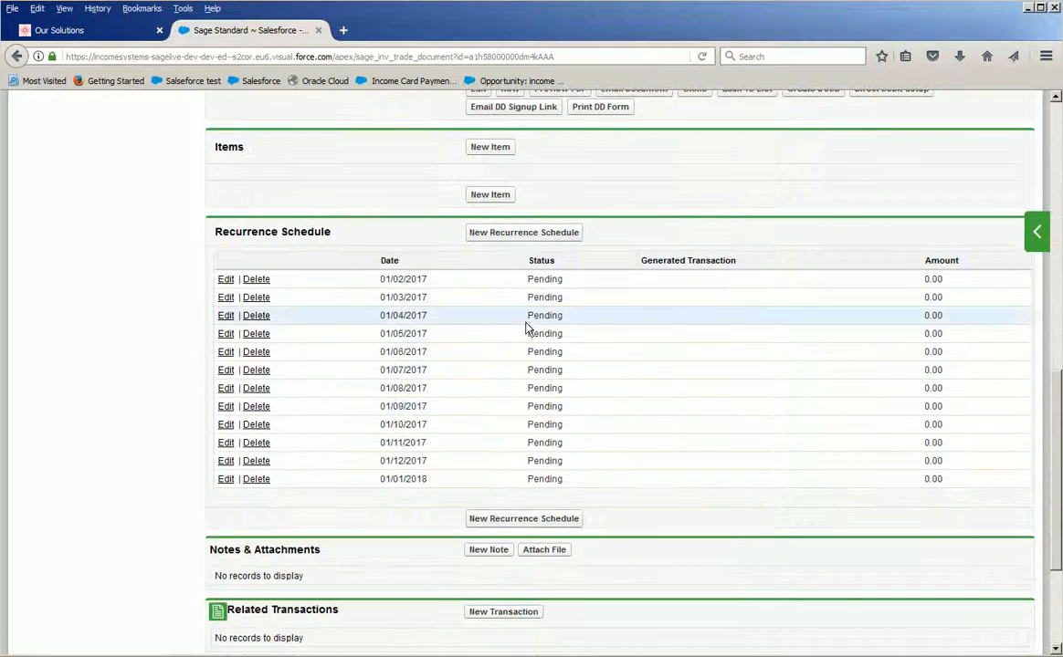
{"action": "left_click", "coordinate": [491, 151]}
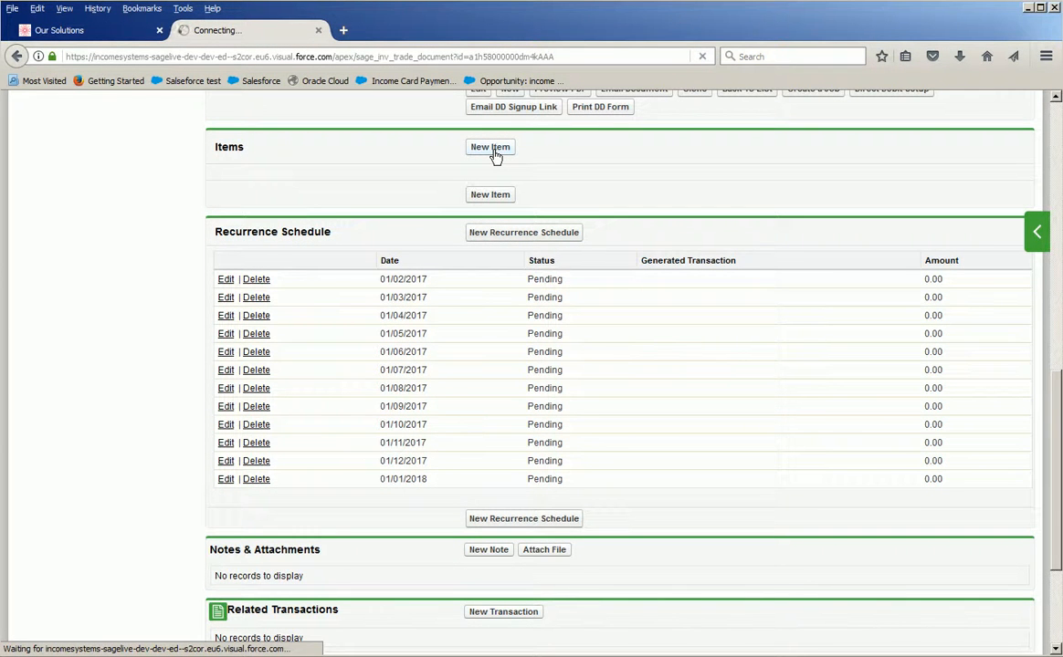
{"action": "scroll", "coordinate": [415, 377], "scroll_direction": "down", "scroll_amount": 5}
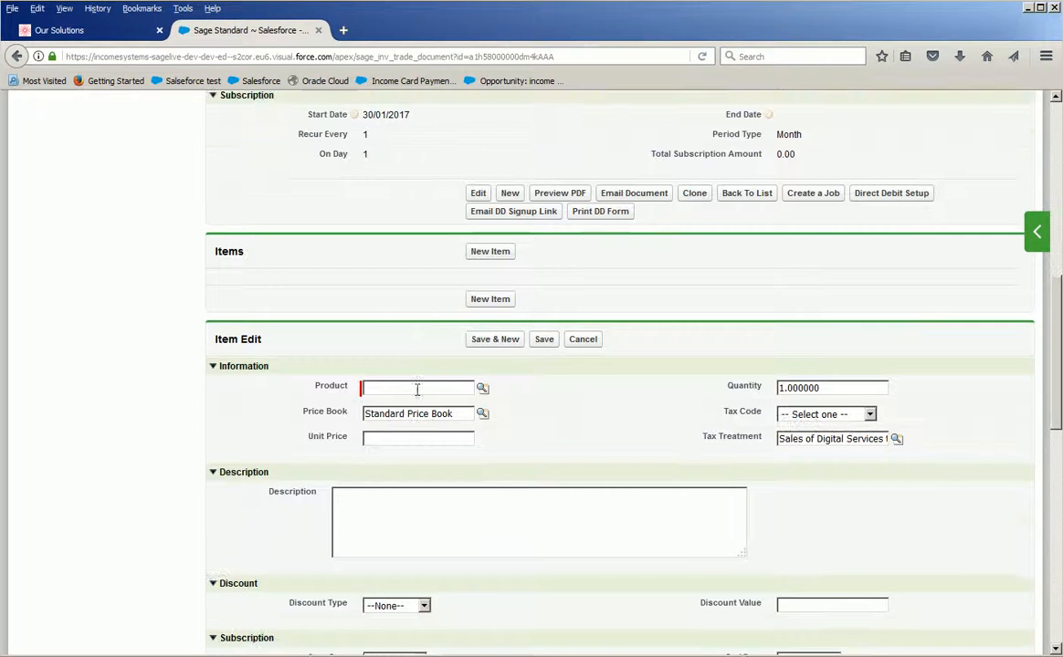
{"action": "left_click", "coordinate": [480, 391]}
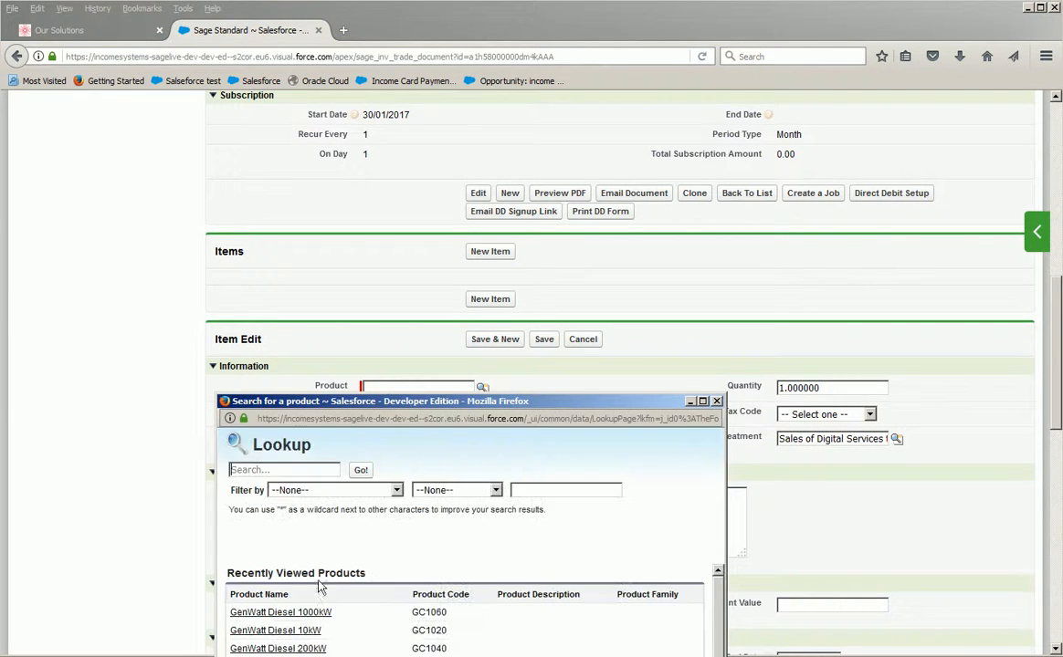
{"action": "left_click", "coordinate": [265, 628]}
Set the item's tax code to Zero Rate UK, describe it as "Prod Desc" and save the item.
{"action": "left_click", "coordinate": [838, 418]}
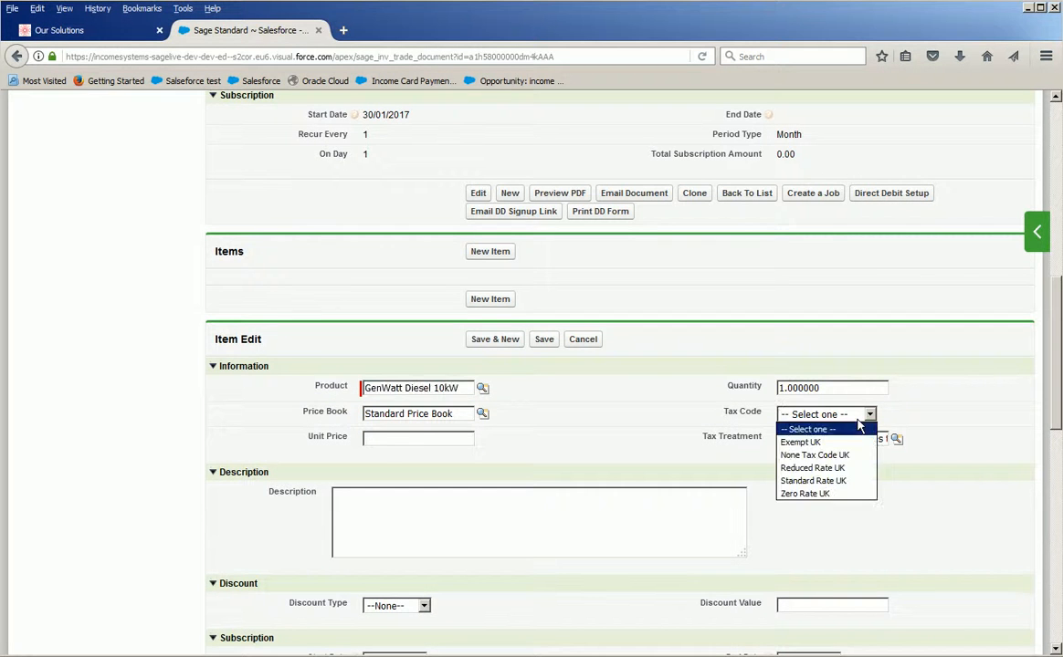
{"action": "left_click", "coordinate": [827, 414]}
{"action": "left_click", "coordinate": [821, 496]}
{"action": "left_click", "coordinate": [469, 504]}
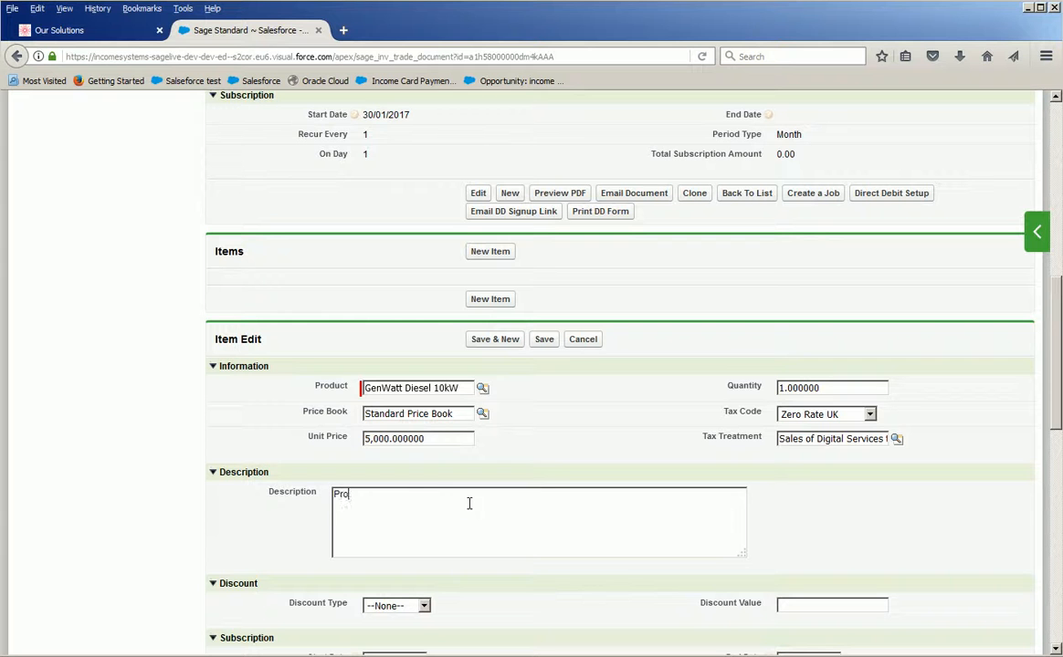
{"action": "type", "text": "Prod Desc"}
{"action": "scroll", "coordinate": [484, 503], "scroll_direction": "down", "scroll_amount": 5}
{"action": "left_click", "coordinate": [542, 468]}
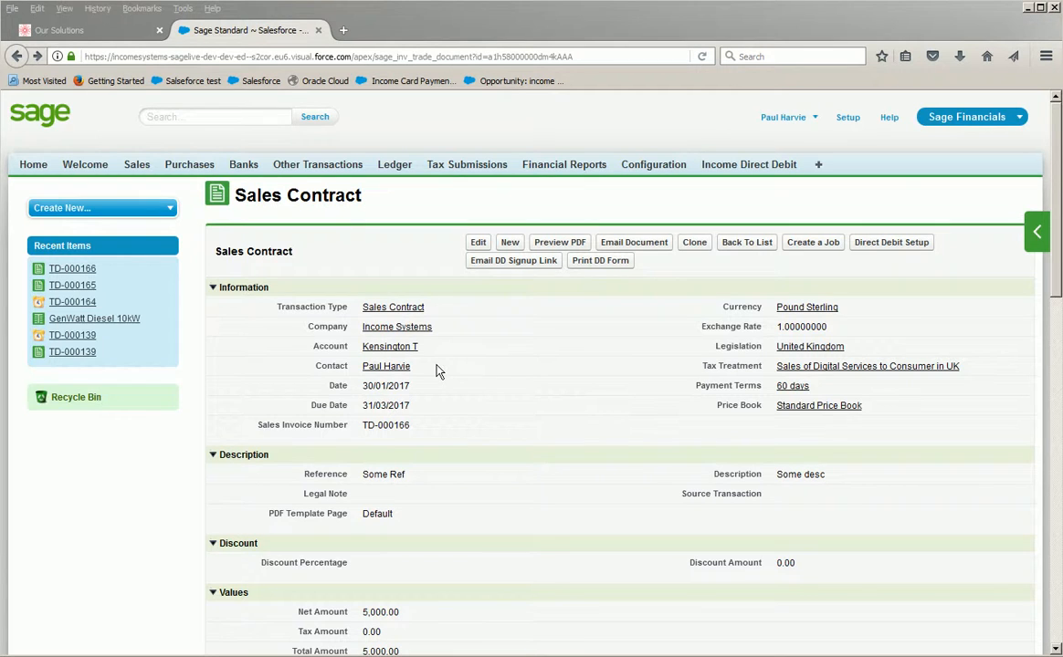
Review the saved contract's values, subscription details, item line and recurrence schedule.
{"action": "scroll", "coordinate": [451, 402], "scroll_direction": "down", "scroll_amount": 5}
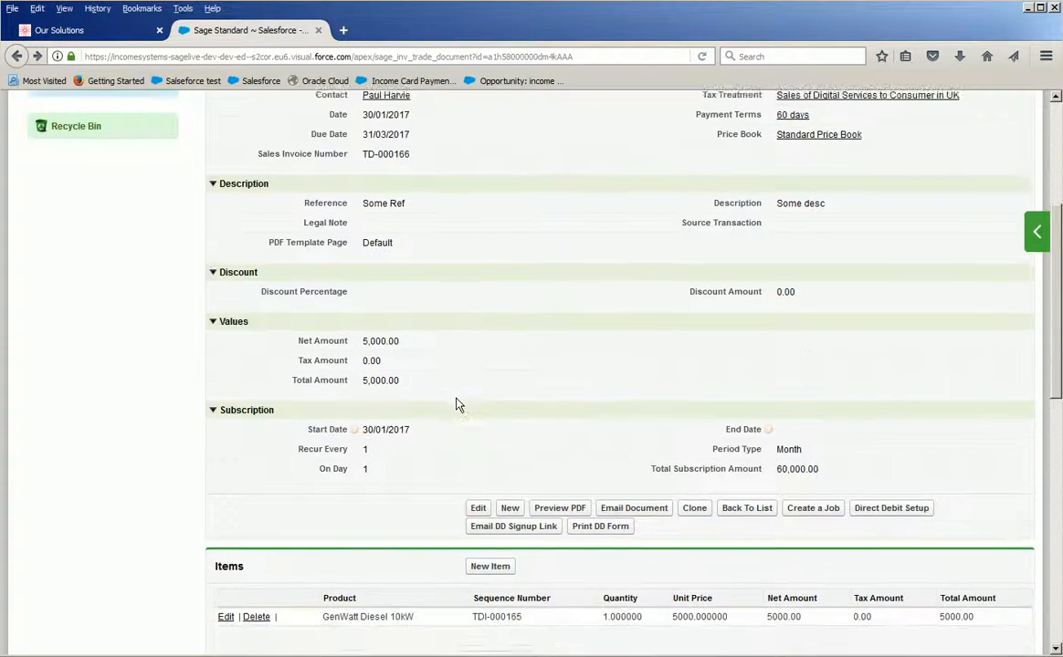
{"action": "scroll", "coordinate": [458, 406], "scroll_direction": "down", "scroll_amount": 2}
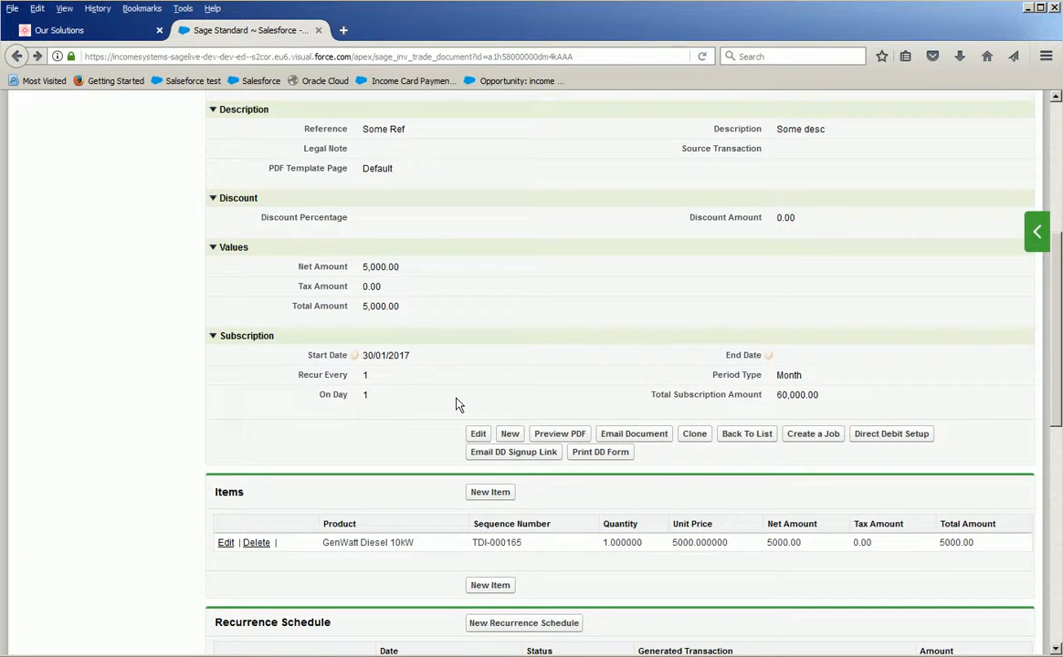
{"action": "scroll", "coordinate": [458, 406], "scroll_direction": "down", "scroll_amount": 2}
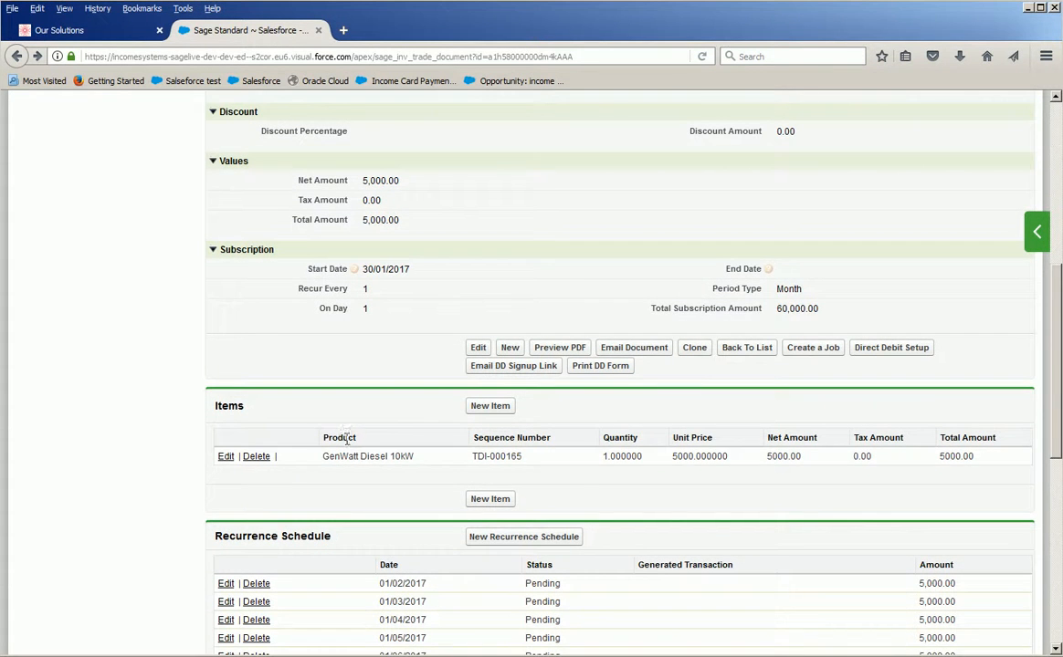
{"action": "left_click_drag", "start_coordinate": [422, 456], "coordinate": [322, 456]}
{"action": "scroll", "coordinate": [351, 451], "scroll_direction": "down", "scroll_amount": 6}
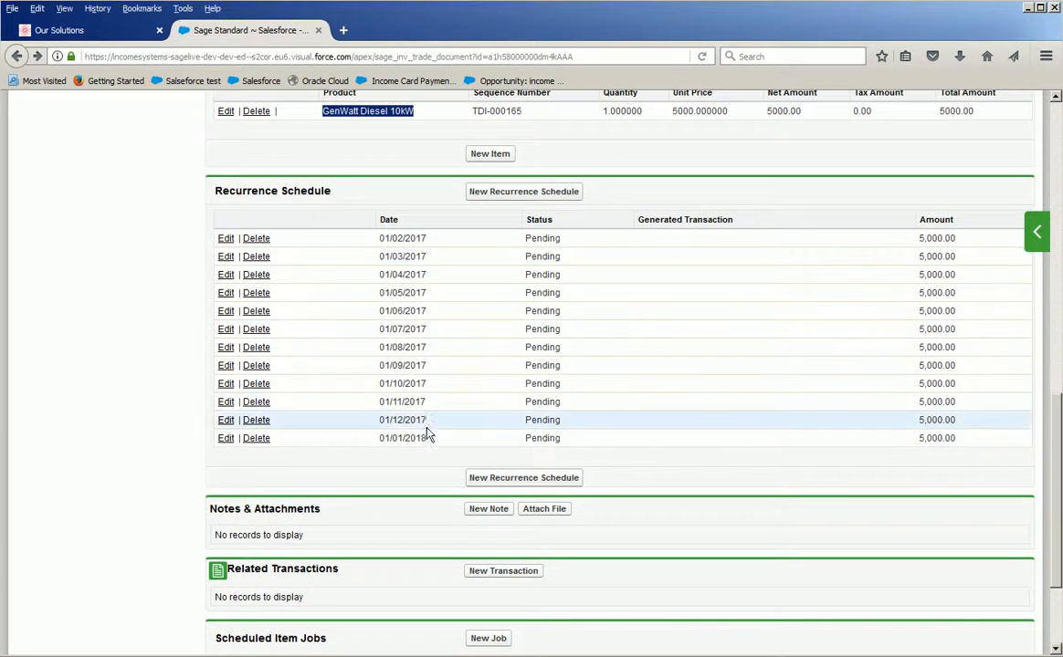
Generate the contract's printable direct debit form and open the downloaded file in Adobe Reader.
{"action": "scroll", "coordinate": [618, 434], "scroll_direction": "up", "scroll_amount": 12}
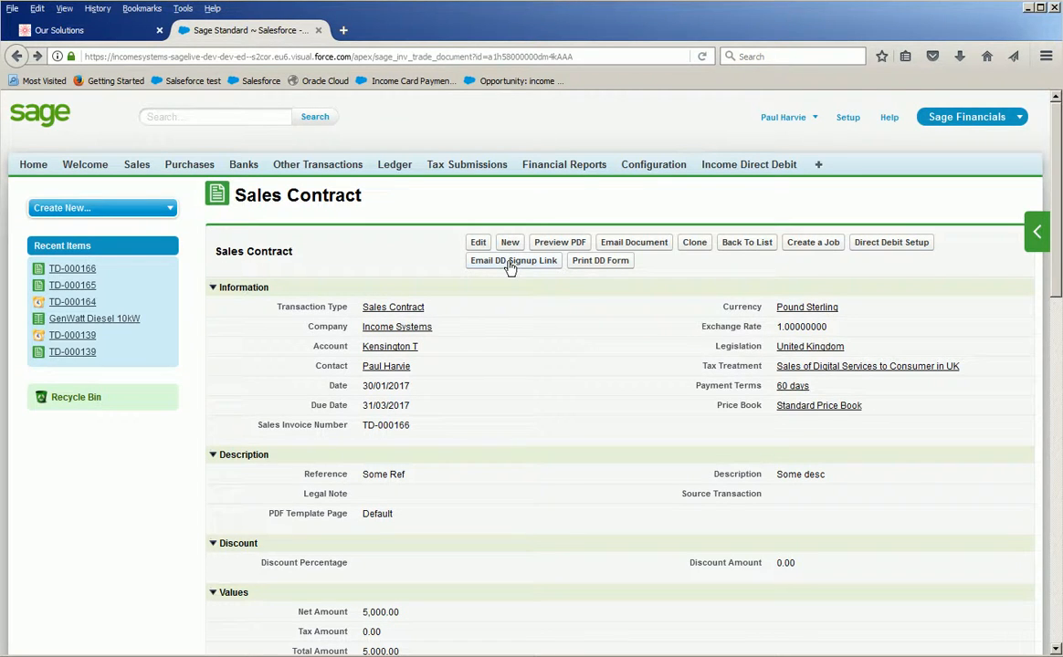
{"action": "left_click", "coordinate": [588, 265]}
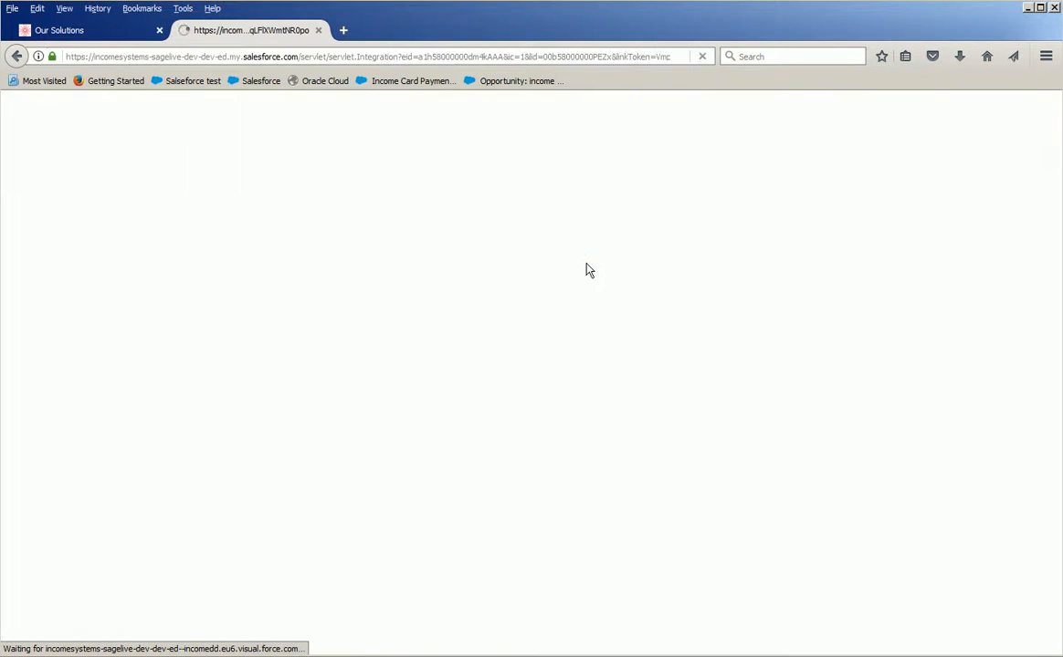
{"action": "left_click", "coordinate": [960, 64]}
{"action": "left_click", "coordinate": [866, 106]}
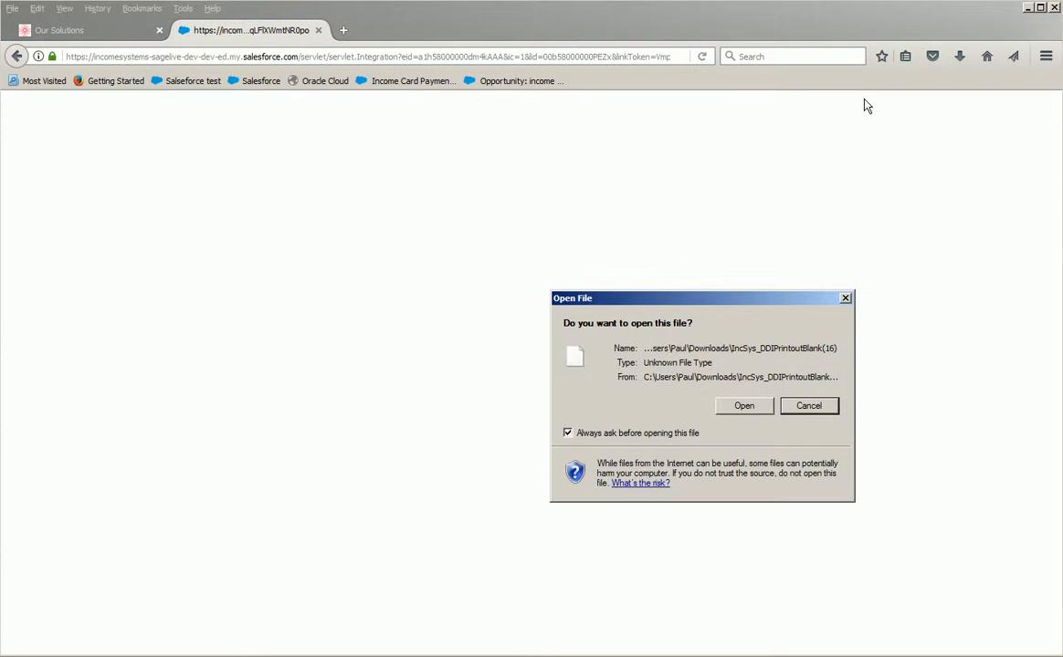
{"action": "left_click", "coordinate": [742, 407]}
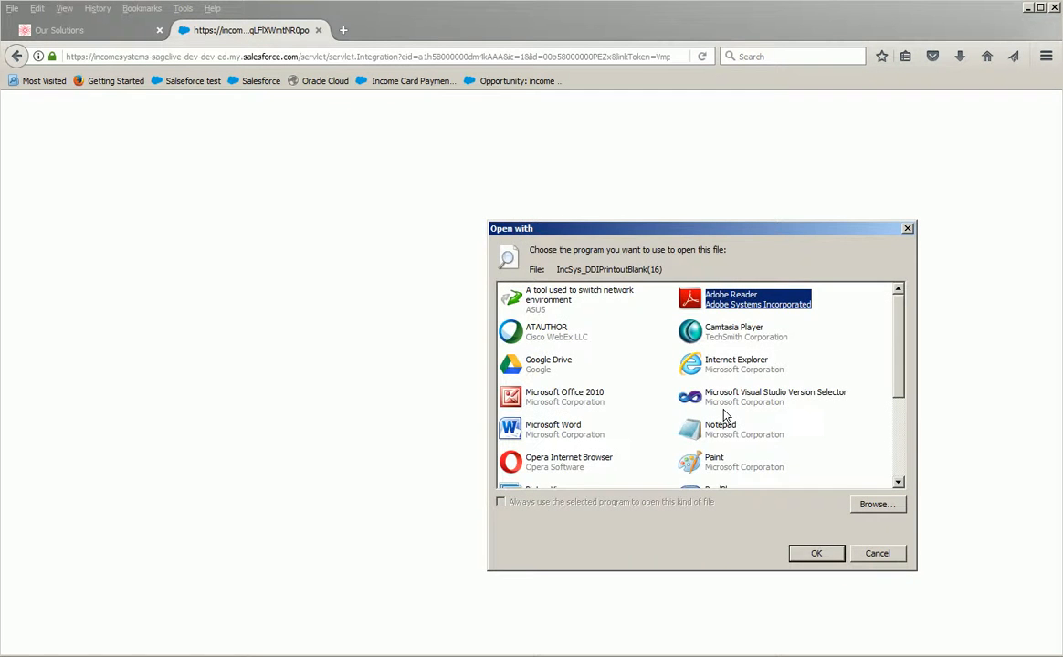
{"action": "left_click", "coordinate": [807, 553]}
{"action": "left_click", "coordinate": [671, 436]}
{"action": "left_click", "coordinate": [744, 406]}
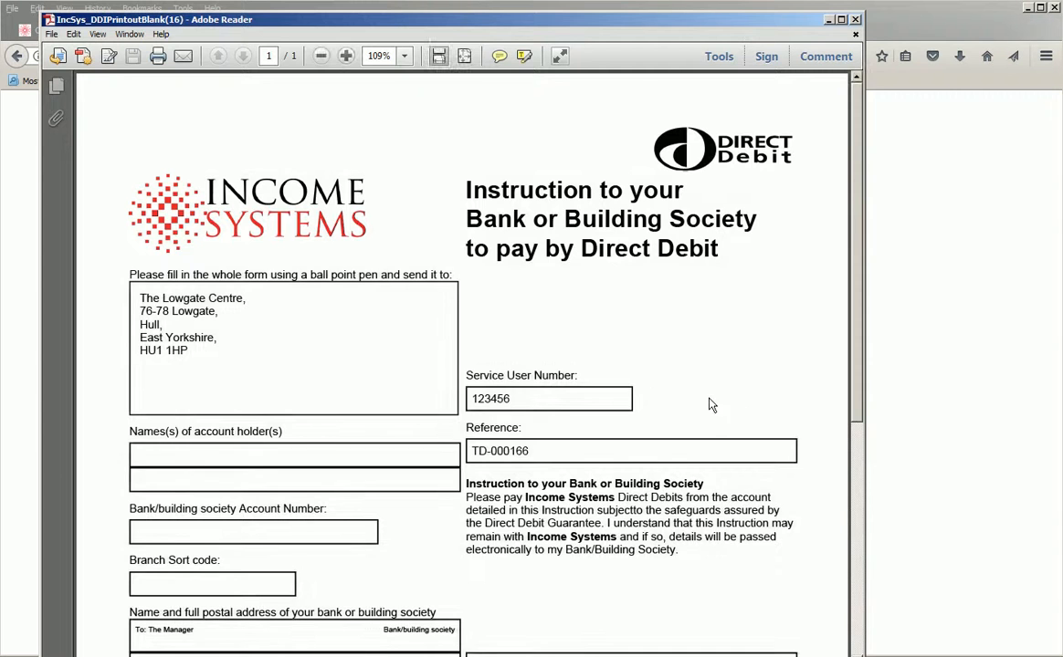
Examine the fields and guarantee section of the direct debit instruction form.
{"action": "scroll", "coordinate": [408, 361], "scroll_direction": "down", "scroll_amount": 3}
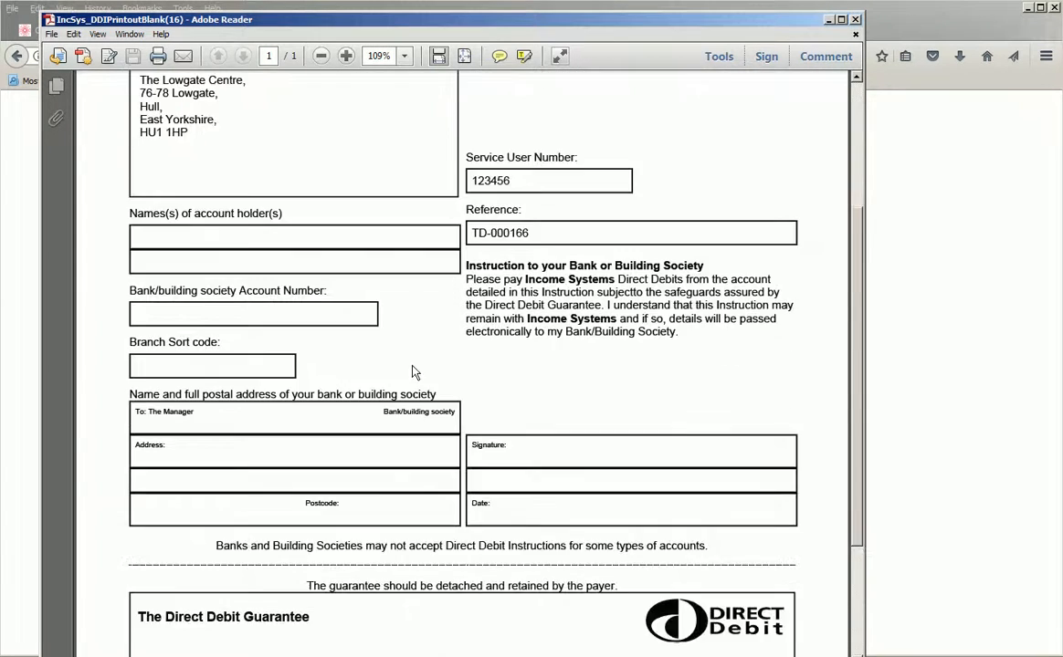
{"action": "scroll", "coordinate": [408, 364], "scroll_direction": "down", "scroll_amount": 3}
{"action": "scroll", "coordinate": [423, 456], "scroll_direction": "up", "scroll_amount": 3}
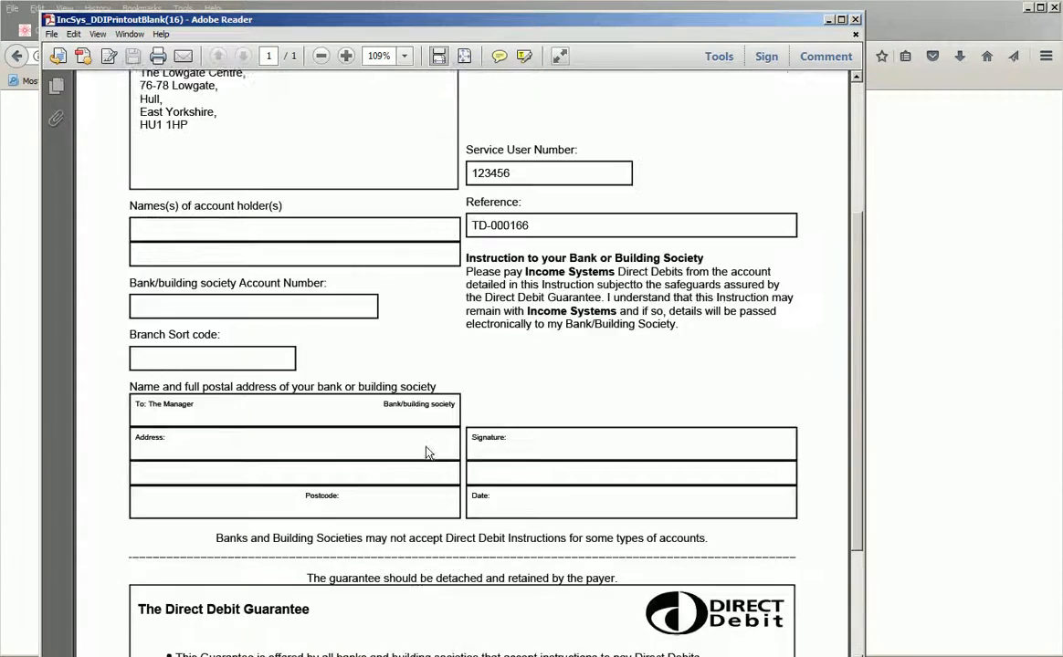
Check the account holder names field on the form, return to the sales contract in the browser and open its direct debit setup.
{"action": "scroll", "coordinate": [427, 453], "scroll_direction": "up", "scroll_amount": 3}
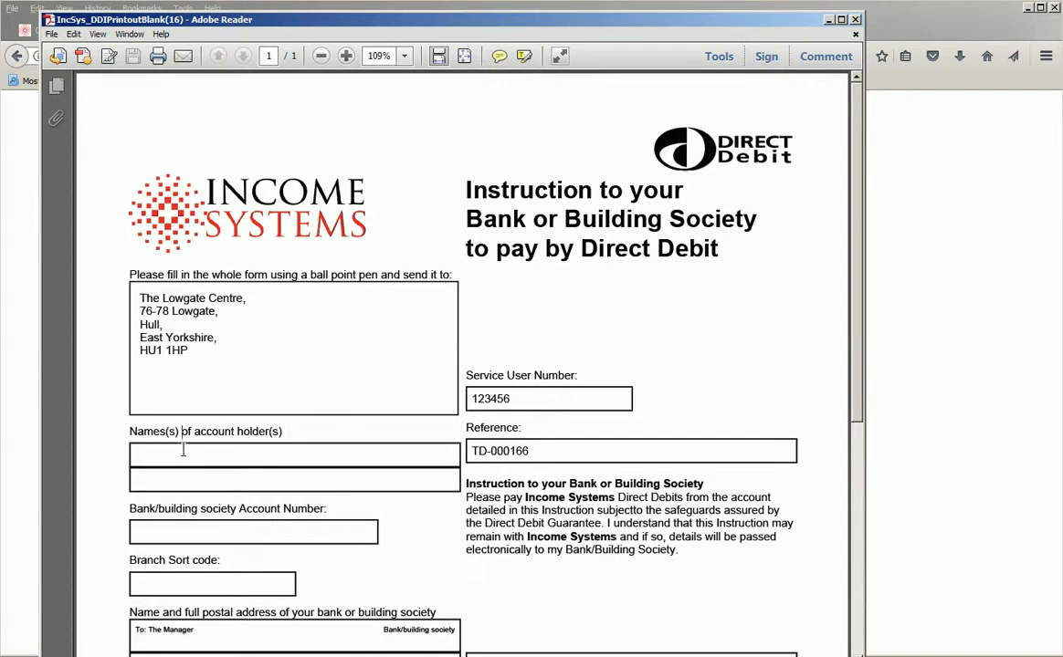
{"action": "left_click_drag", "start_coordinate": [289, 432], "coordinate": [132, 433]}
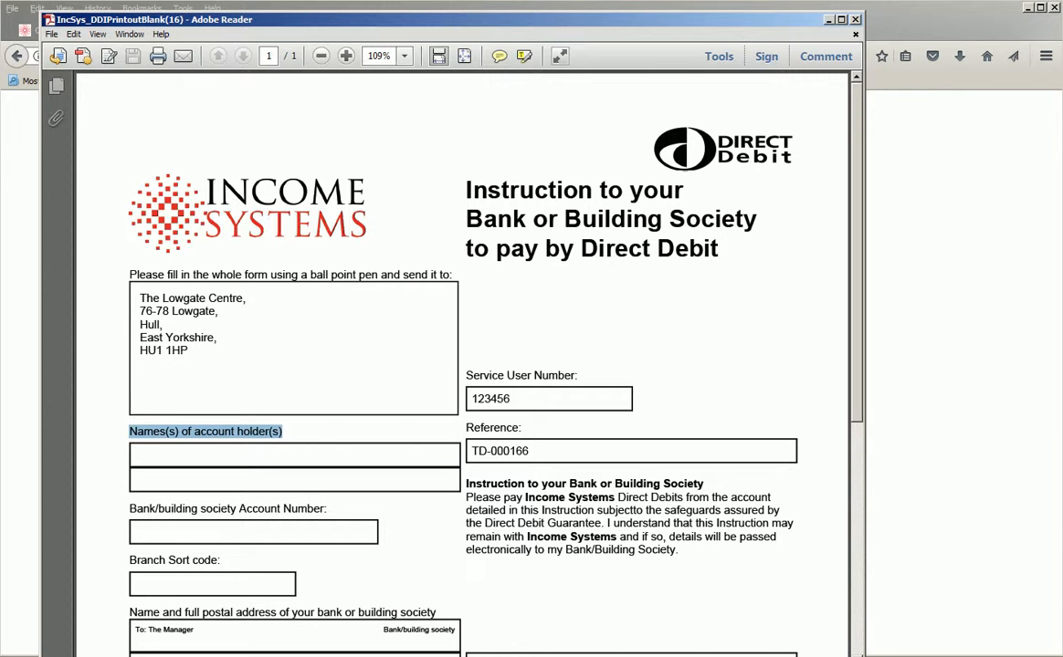
{"action": "key", "text": "alt+Tab"}
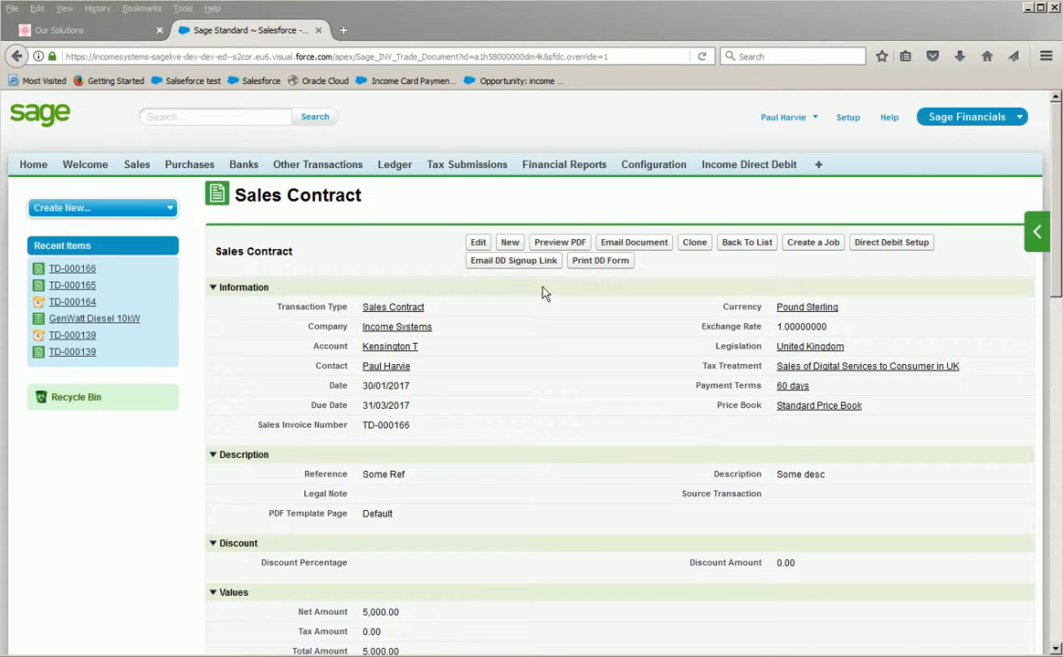
{"action": "left_click", "coordinate": [886, 253]}
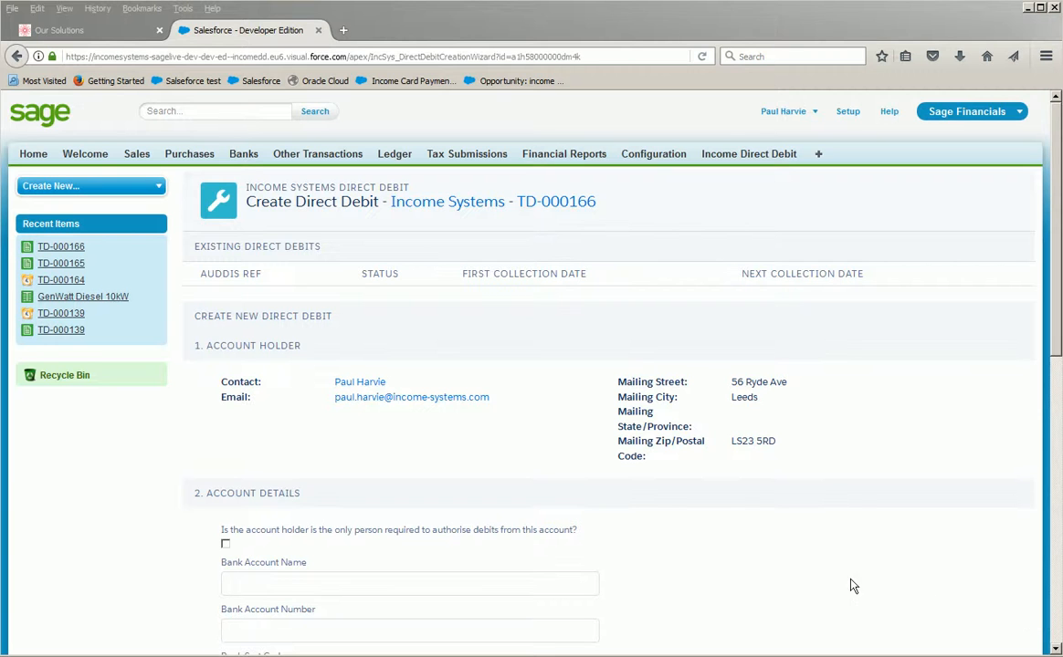
Review the existing direct debits and account holder sections of the Create Direct Debit page.
{"action": "left_click", "coordinate": [349, 327]}
{"action": "scroll", "coordinate": [348, 327], "scroll_direction": "down", "scroll_amount": 2}
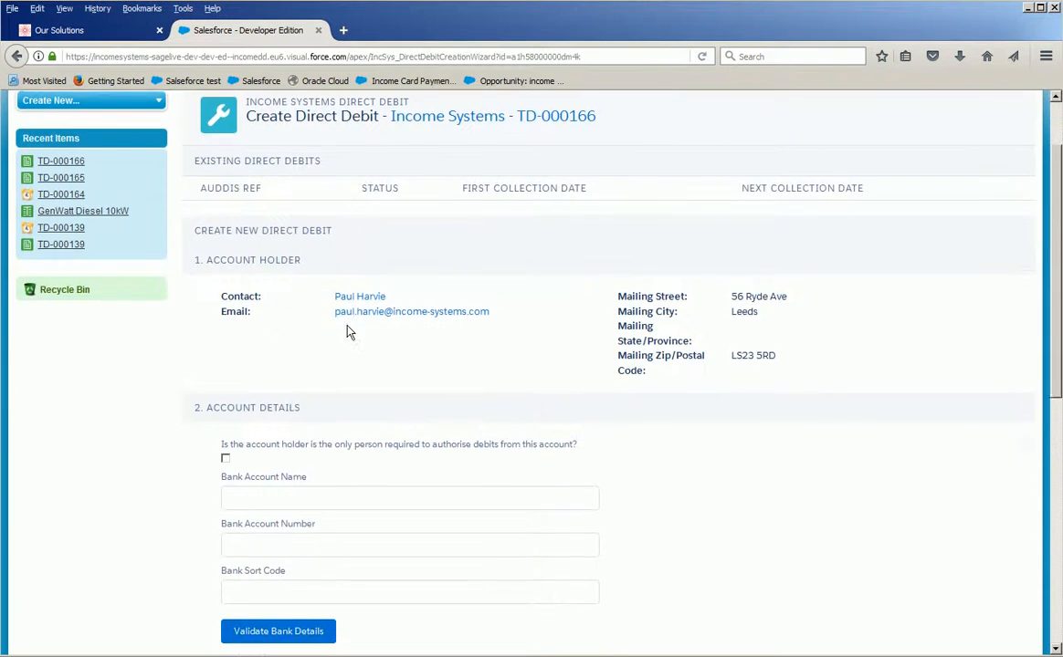
{"action": "scroll", "coordinate": [353, 299], "scroll_direction": "up", "scroll_amount": 2}
{"action": "left_click_drag", "start_coordinate": [198, 245], "coordinate": [310, 261]}
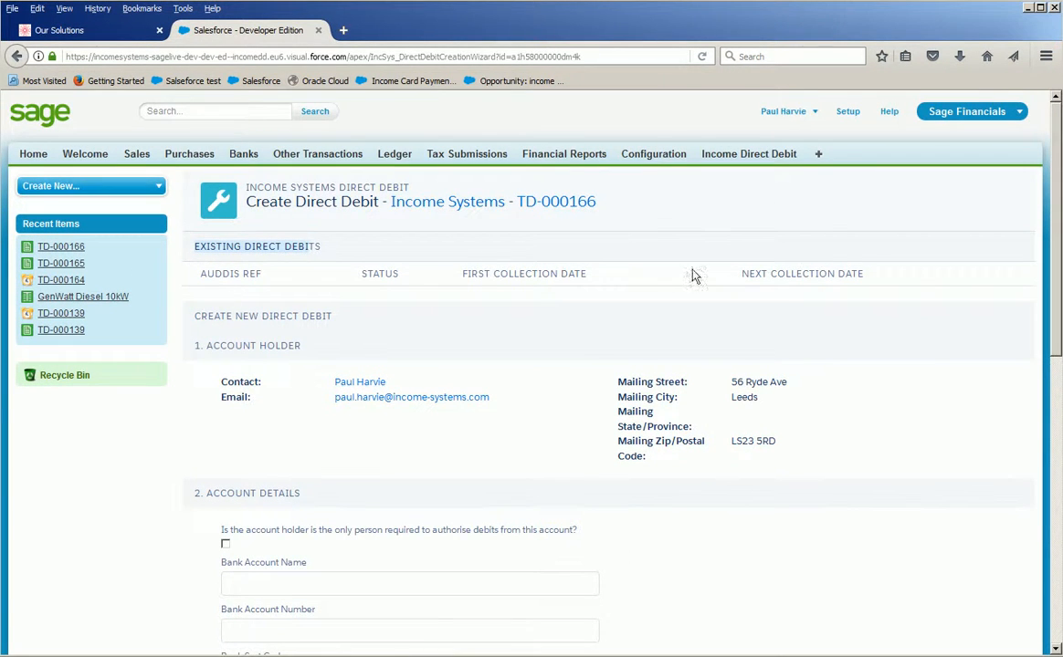
{"action": "scroll", "coordinate": [824, 290], "scroll_direction": "down", "scroll_amount": 2}
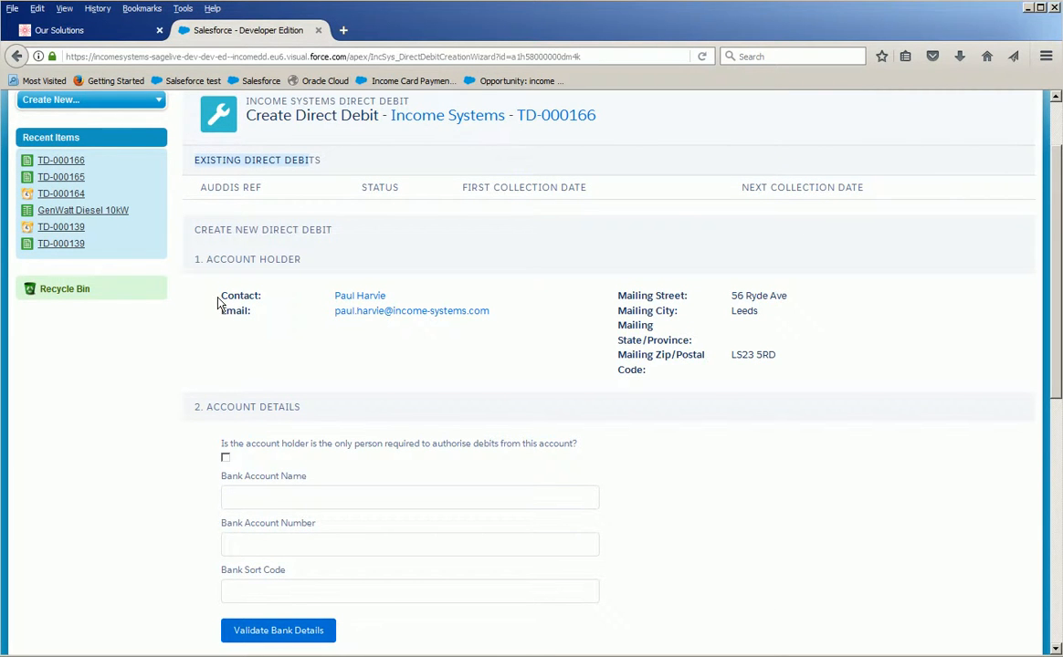
{"action": "left_click_drag", "start_coordinate": [202, 259], "coordinate": [223, 296]}
{"action": "scroll", "coordinate": [246, 305], "scroll_direction": "down", "scroll_amount": 2}
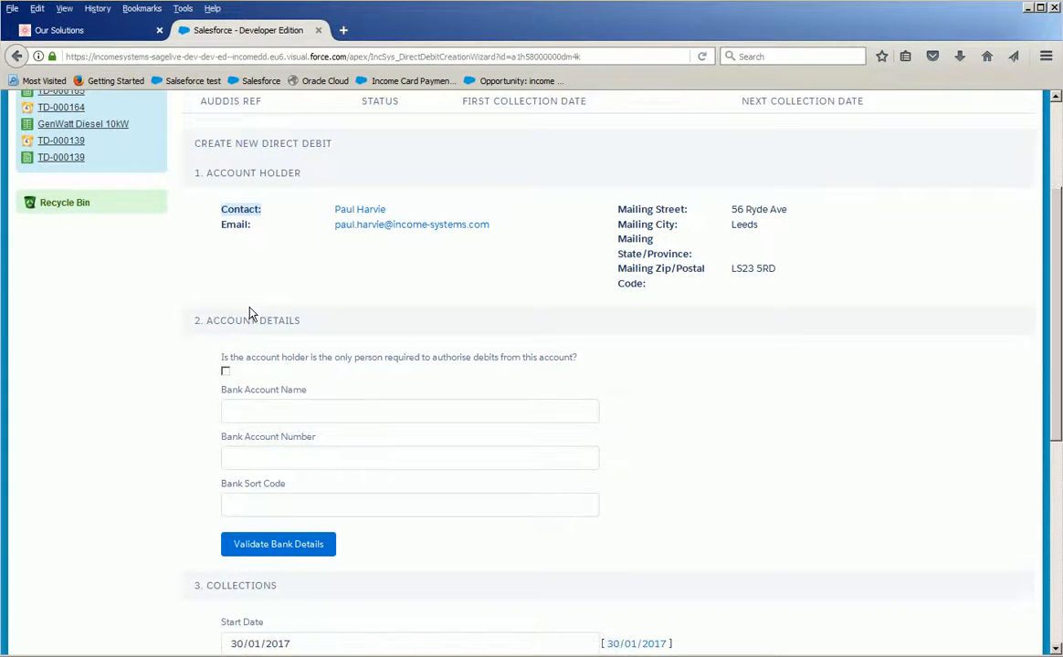
Enter the account holder's name, bank account number and sort code in the direct debit's account details.
{"action": "left_click", "coordinate": [280, 410]}
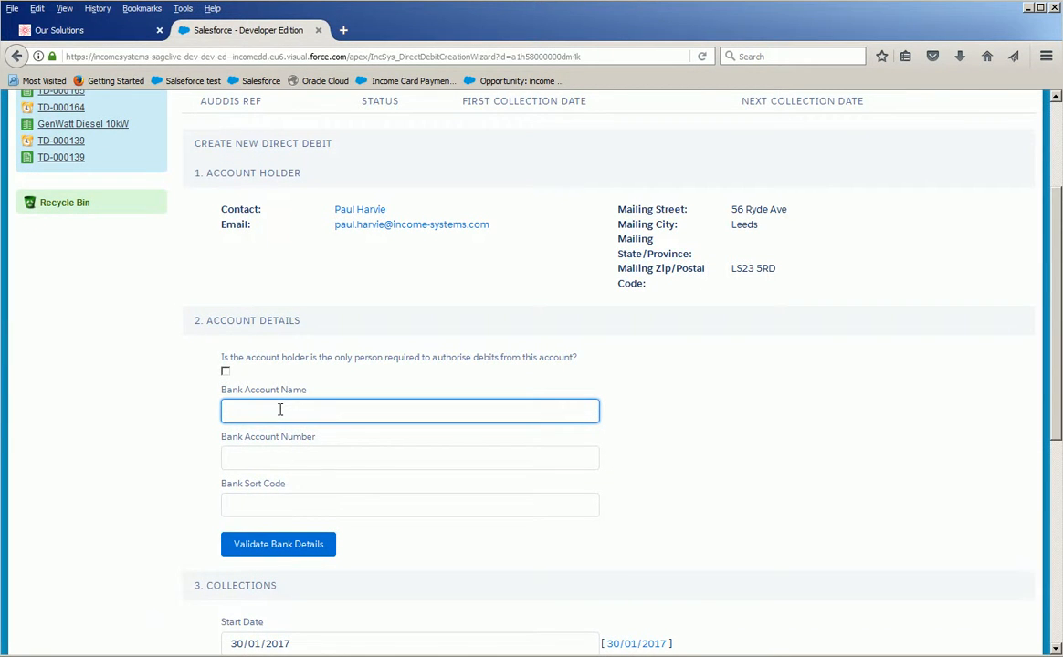
{"action": "left_click", "coordinate": [331, 463]}
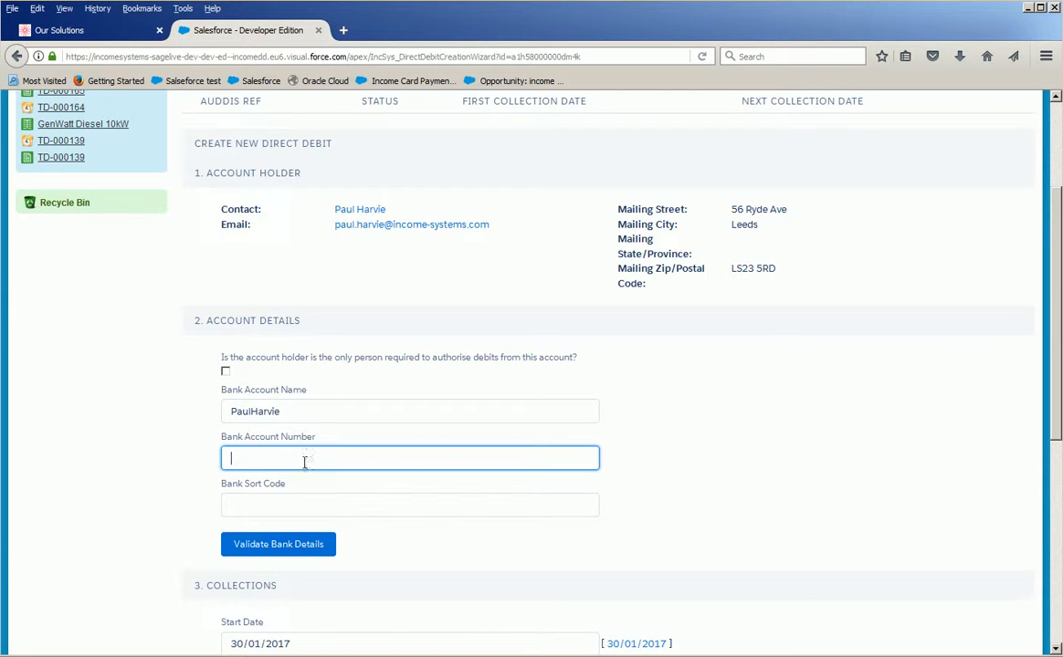
{"action": "left_click", "coordinate": [282, 497]}
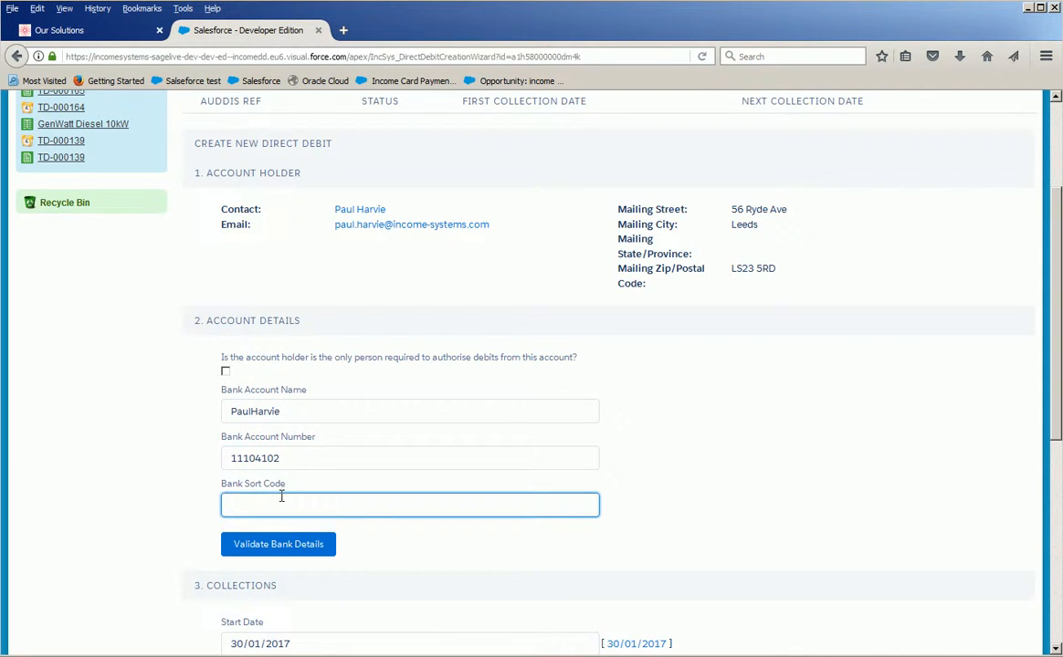
Mark the account holder as the only person required to authorise debits and validate the bank details.
{"action": "left_click", "coordinate": [225, 371]}
{"action": "left_click", "coordinate": [224, 363]}
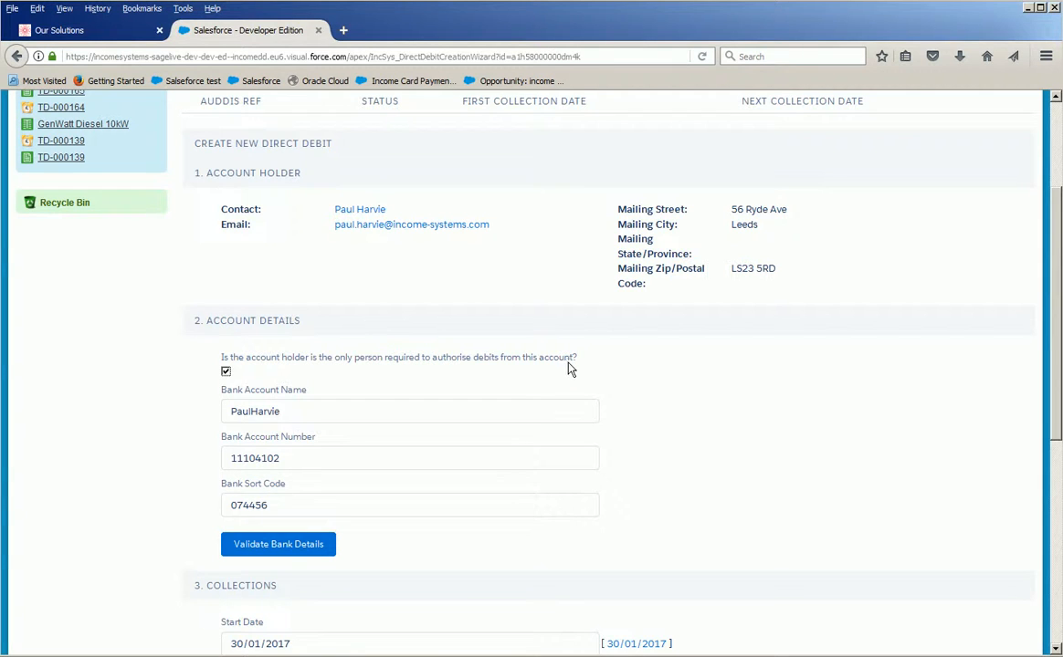
{"action": "left_click", "coordinate": [282, 546]}
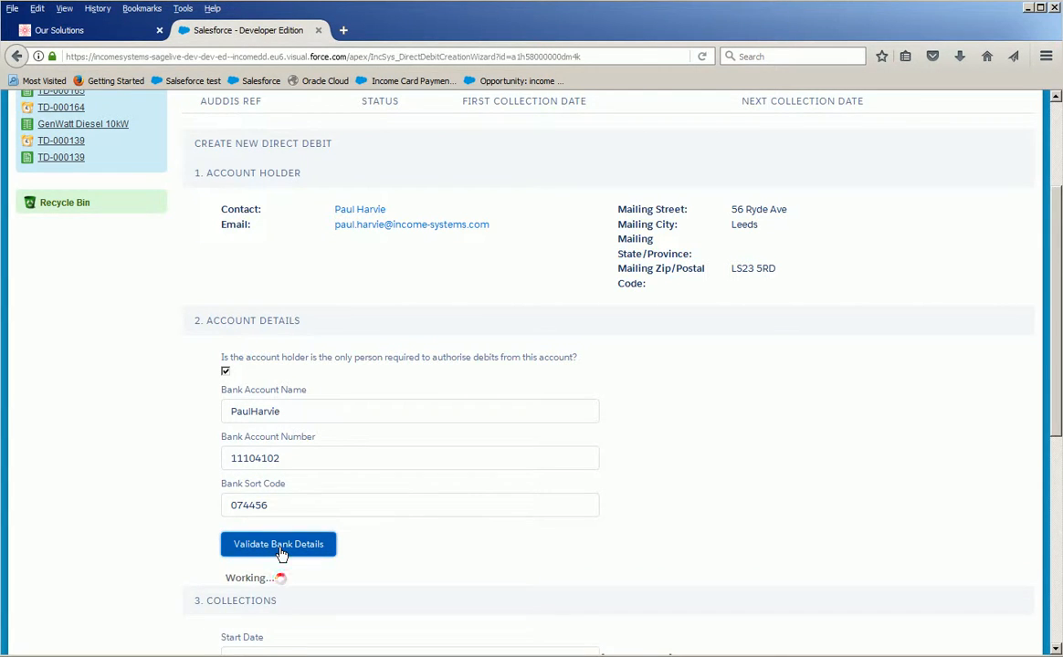
Review the bank validation results and the collection settings, including the start date calendar.
{"action": "scroll", "coordinate": [281, 551], "scroll_direction": "down", "scroll_amount": 4}
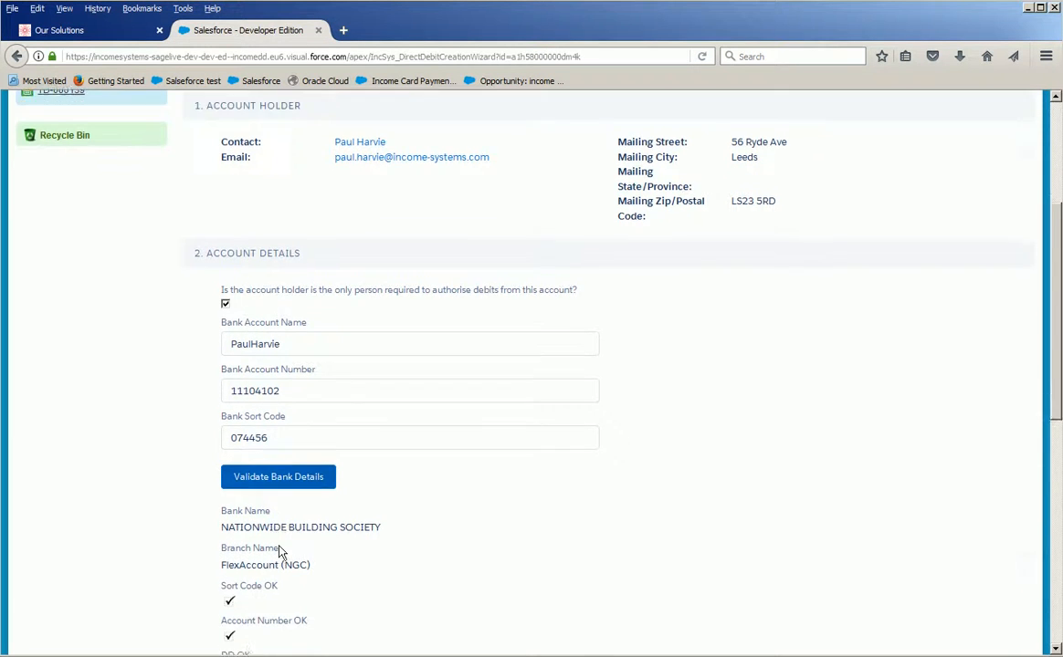
{"action": "scroll", "coordinate": [233, 489], "scroll_direction": "down", "scroll_amount": 6}
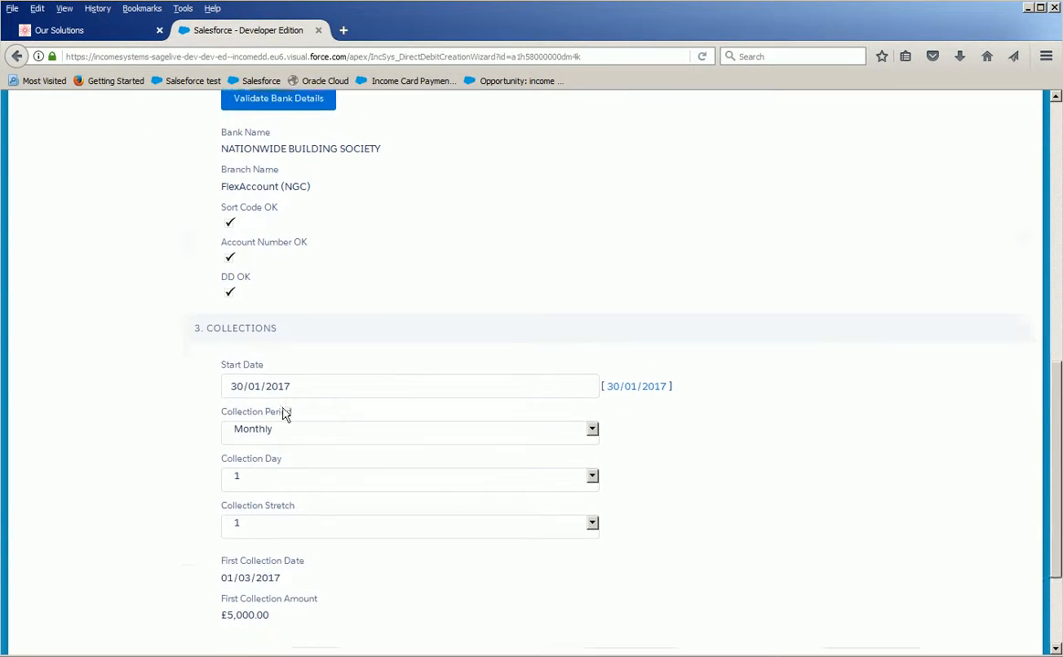
{"action": "scroll", "coordinate": [271, 539], "scroll_direction": "down", "scroll_amount": 4}
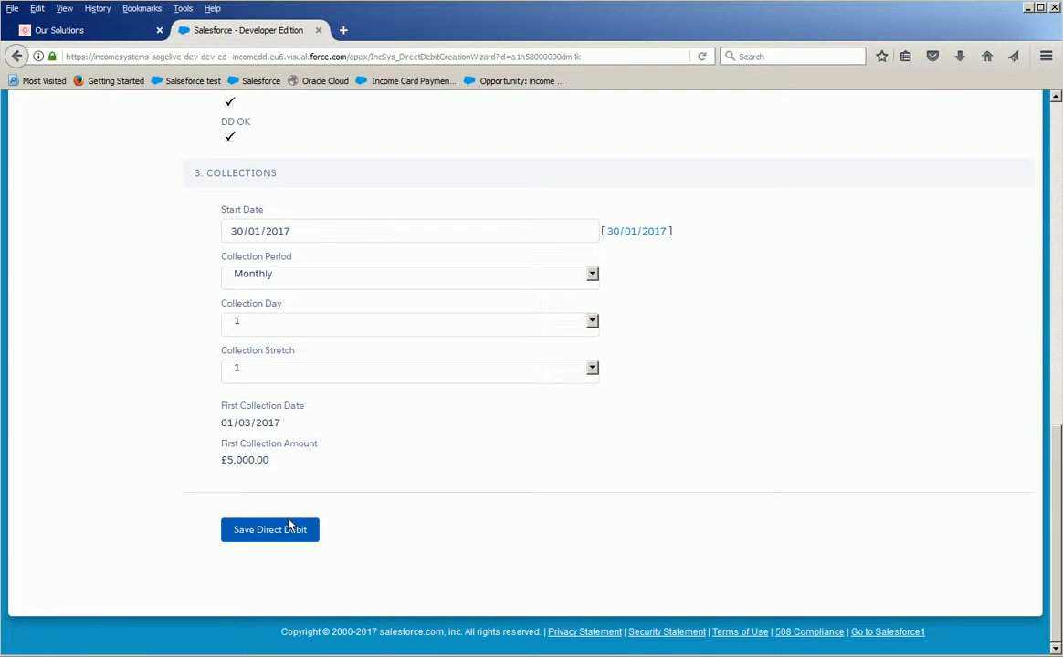
{"action": "scroll", "coordinate": [287, 527], "scroll_direction": "up", "scroll_amount": 6}
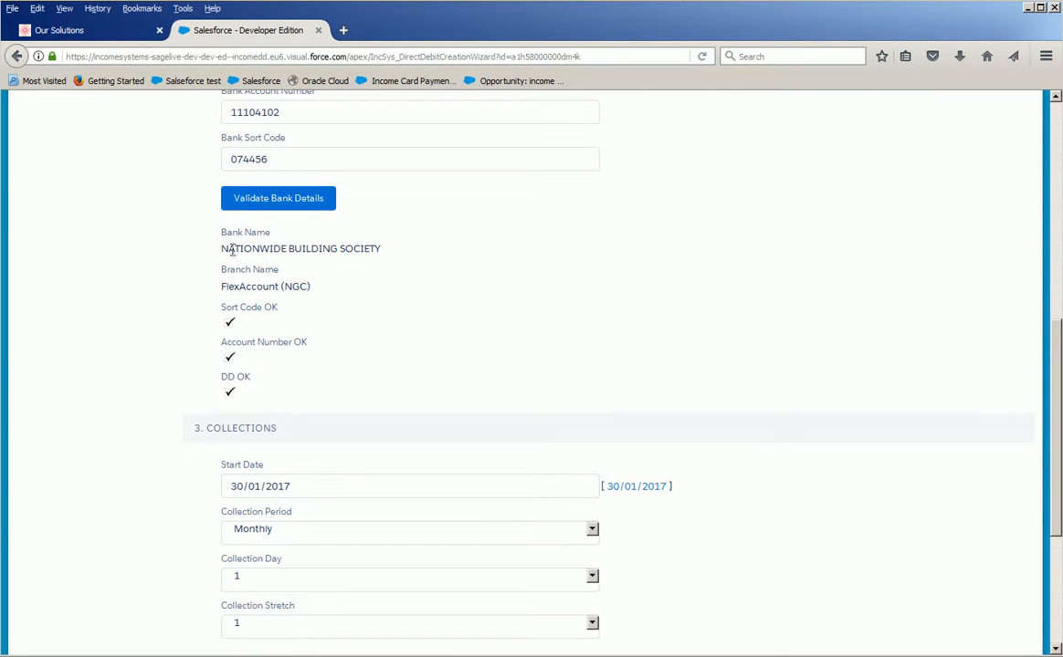
{"action": "scroll", "coordinate": [274, 405], "scroll_direction": "down", "scroll_amount": 2}
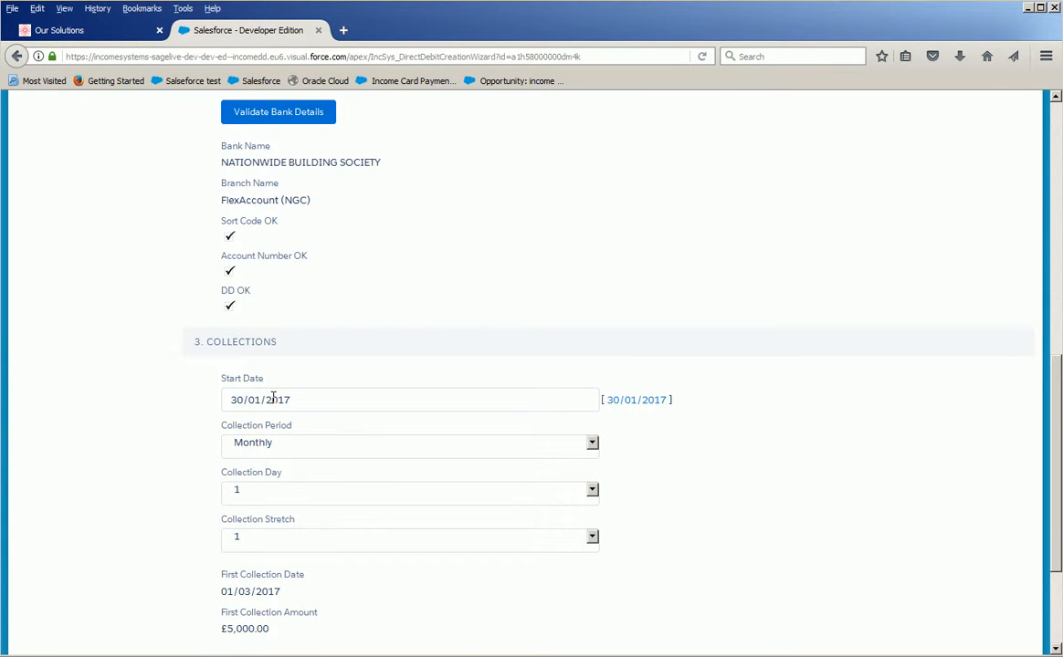
{"action": "left_click", "coordinate": [320, 405]}
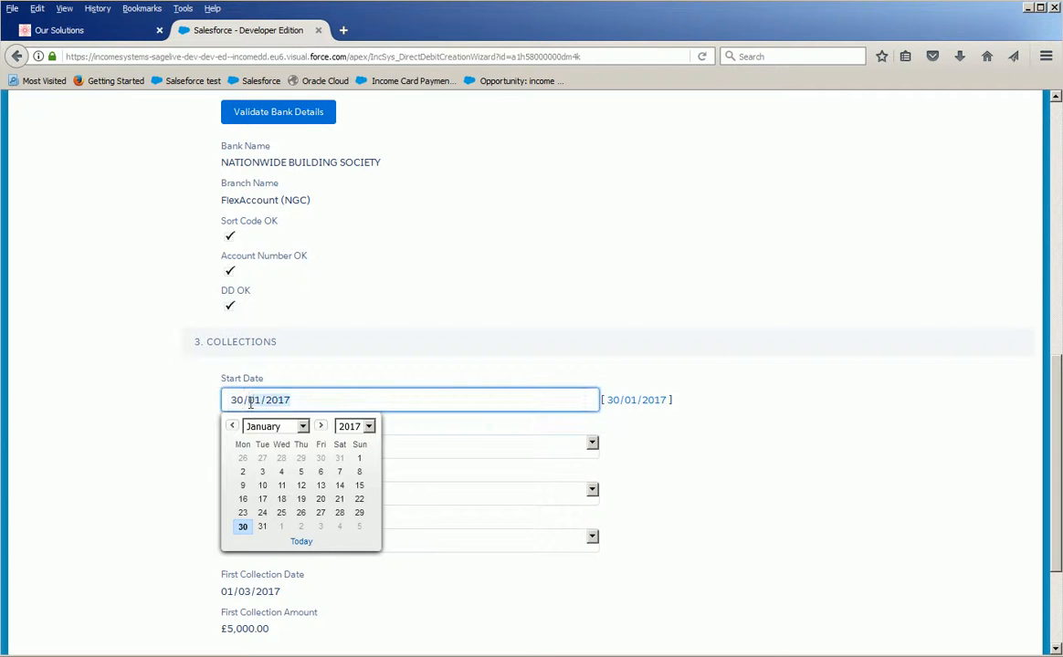
{"action": "left_click", "coordinate": [149, 357]}
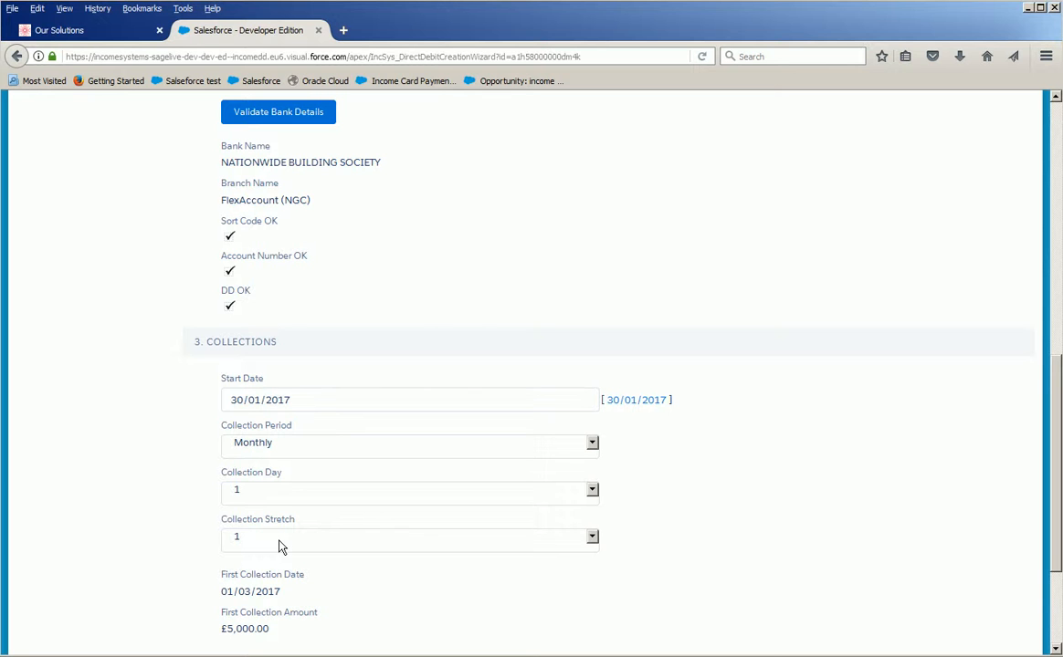
Check the first collection date and amount, and save the direct debit.
{"action": "scroll", "coordinate": [280, 544], "scroll_direction": "down", "scroll_amount": 2}
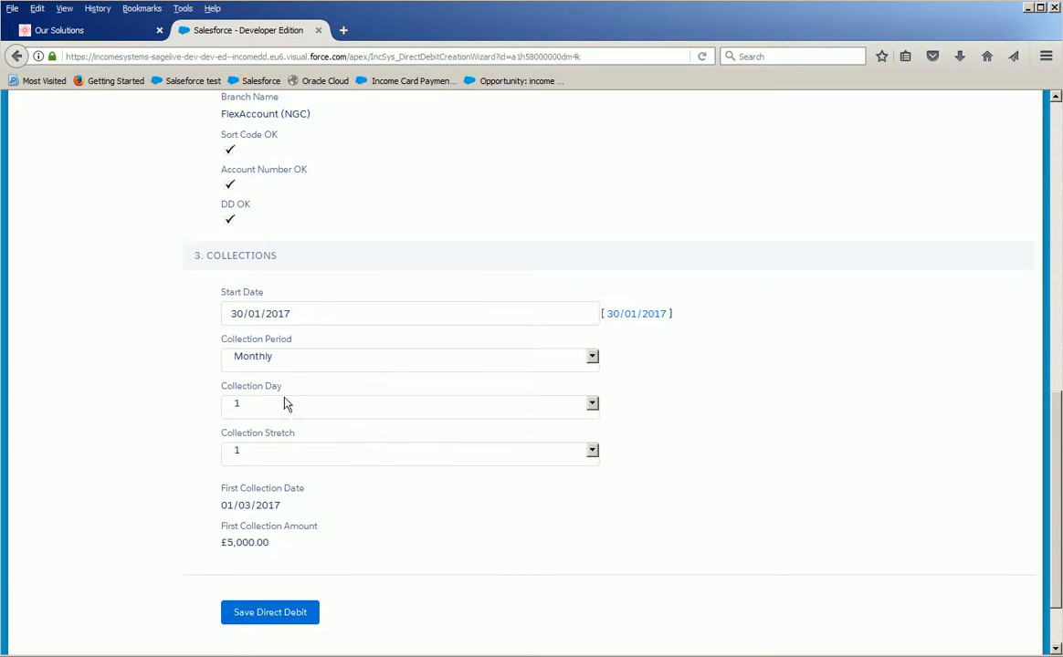
{"action": "scroll", "coordinate": [282, 519], "scroll_direction": "down", "scroll_amount": 2}
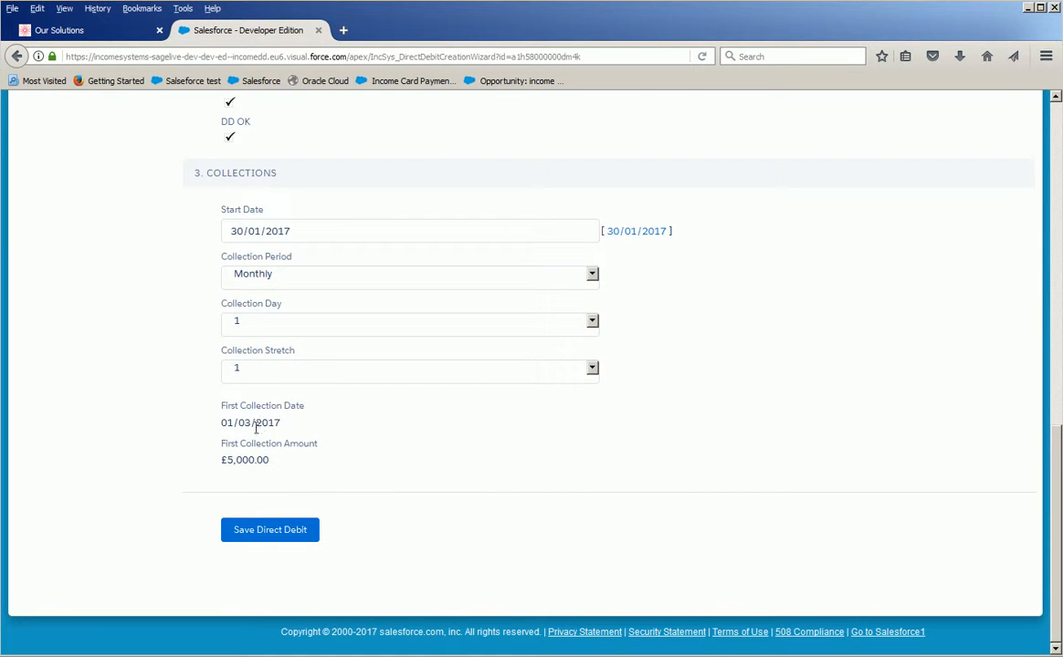
{"action": "left_click_drag", "start_coordinate": [307, 413], "coordinate": [226, 415]}
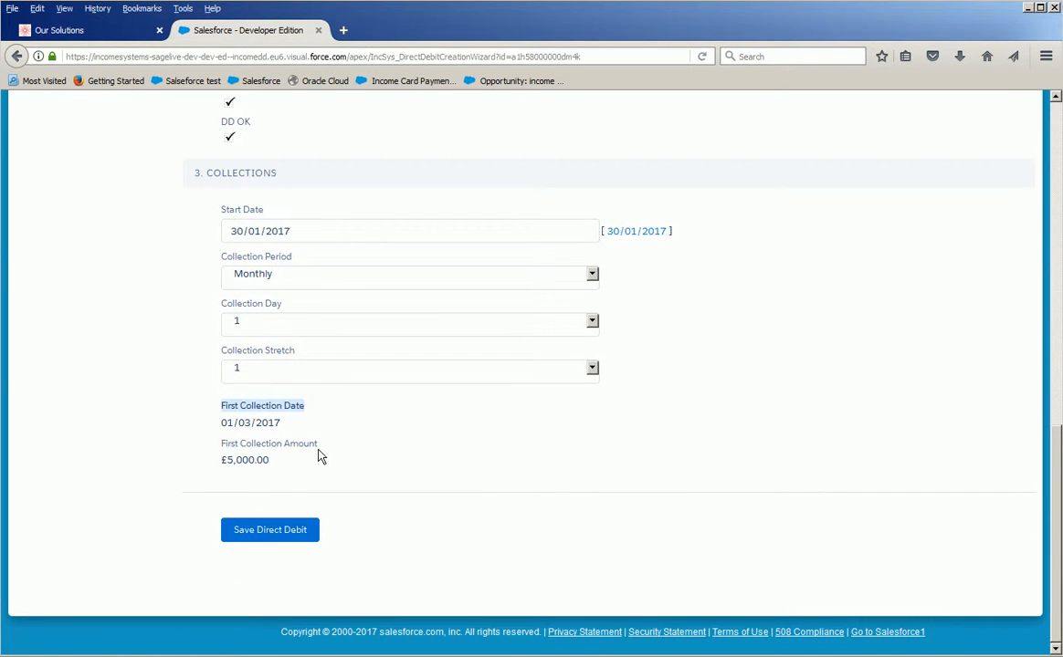
{"action": "left_click_drag", "start_coordinate": [320, 447], "coordinate": [227, 446]}
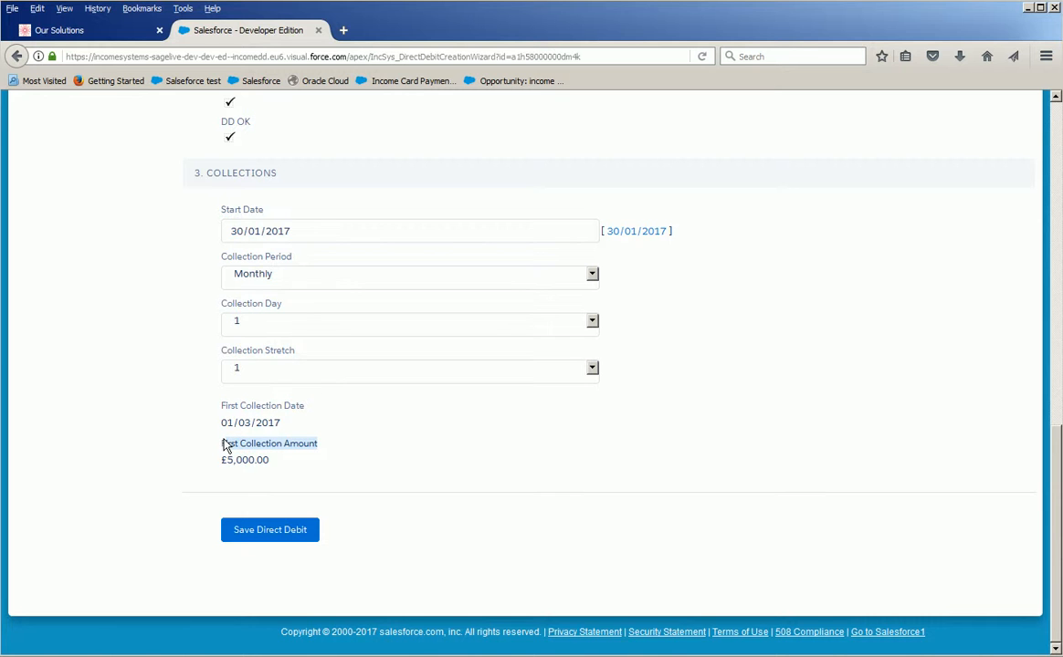
{"action": "left_click", "coordinate": [300, 539]}
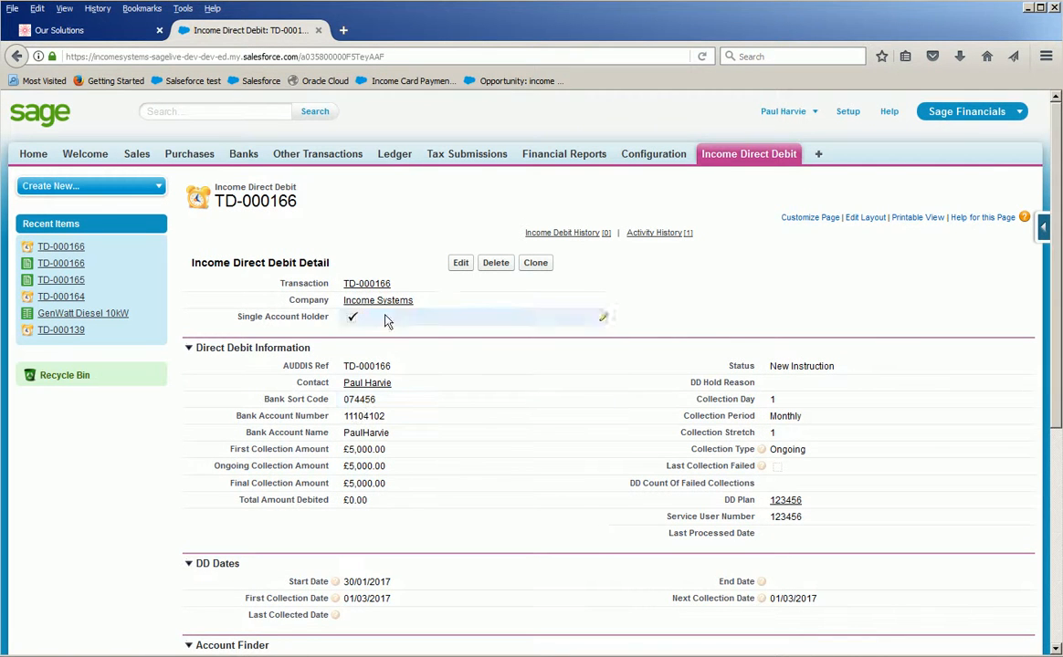
Examine the saved direct debit's transaction, single account holder setting, AUDDIS reference, status choices and first collection amount.
{"action": "mouse_move", "coordinate": [388, 287]}
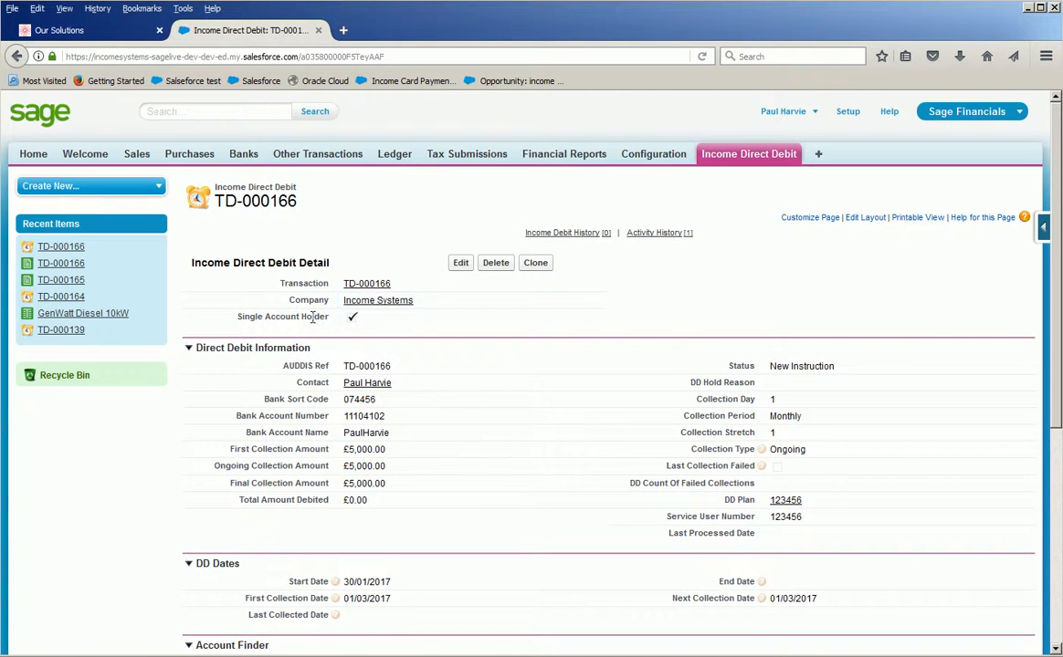
{"action": "left_click_drag", "start_coordinate": [234, 315], "coordinate": [258, 316]}
{"action": "left_click", "coordinate": [402, 370]}
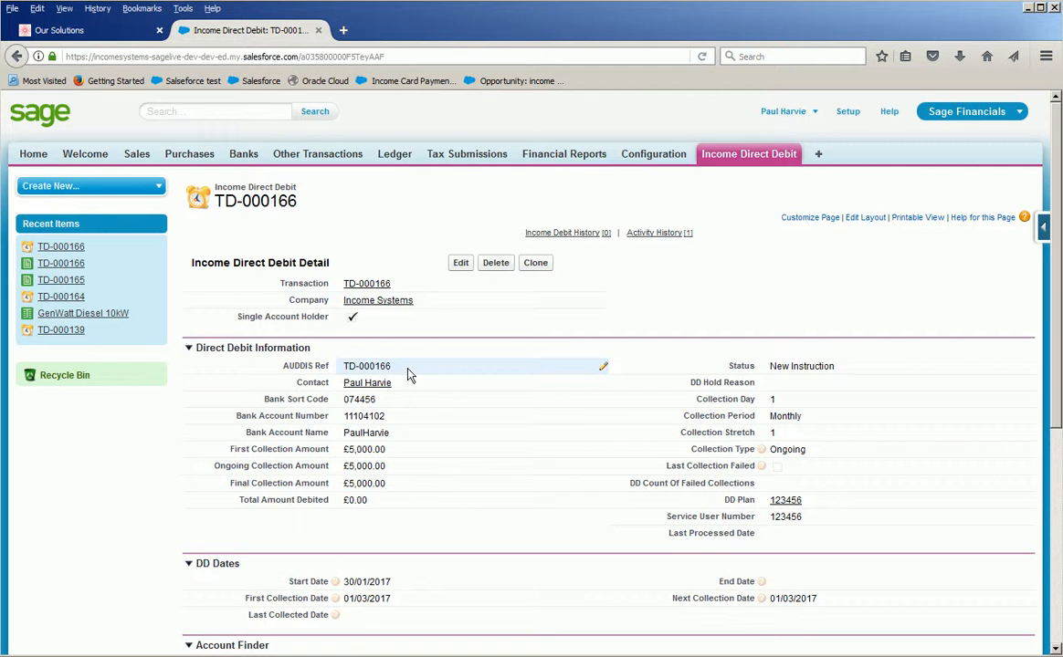
{"action": "double_click", "coordinate": [850, 378]}
{"action": "left_click", "coordinate": [850, 370]}
{"action": "left_click", "coordinate": [849, 375]}
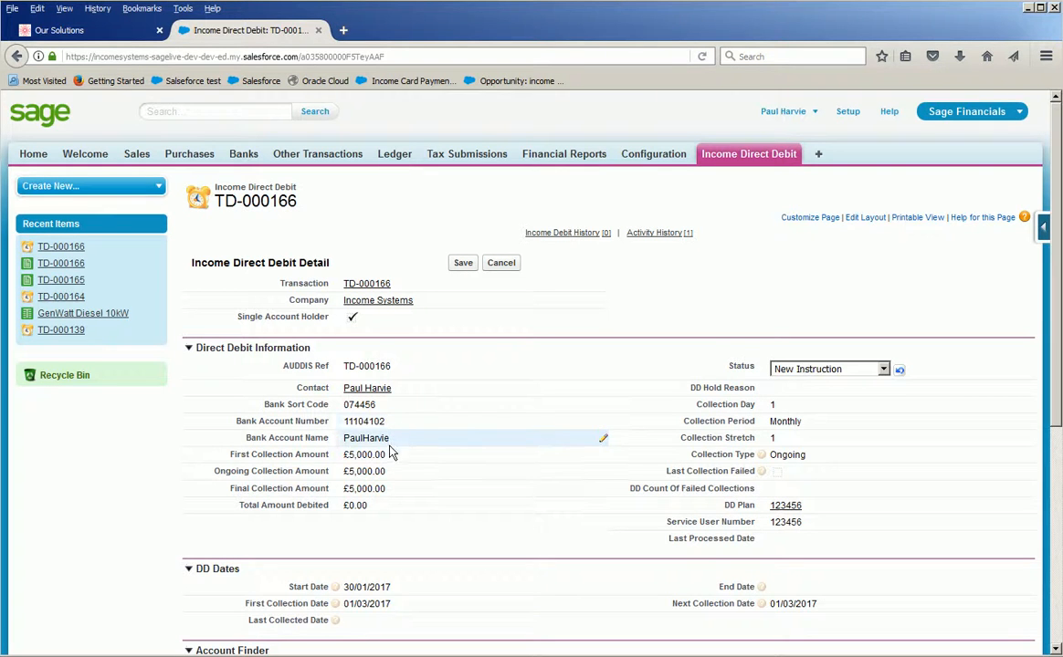
{"action": "double_click", "coordinate": [352, 454]}
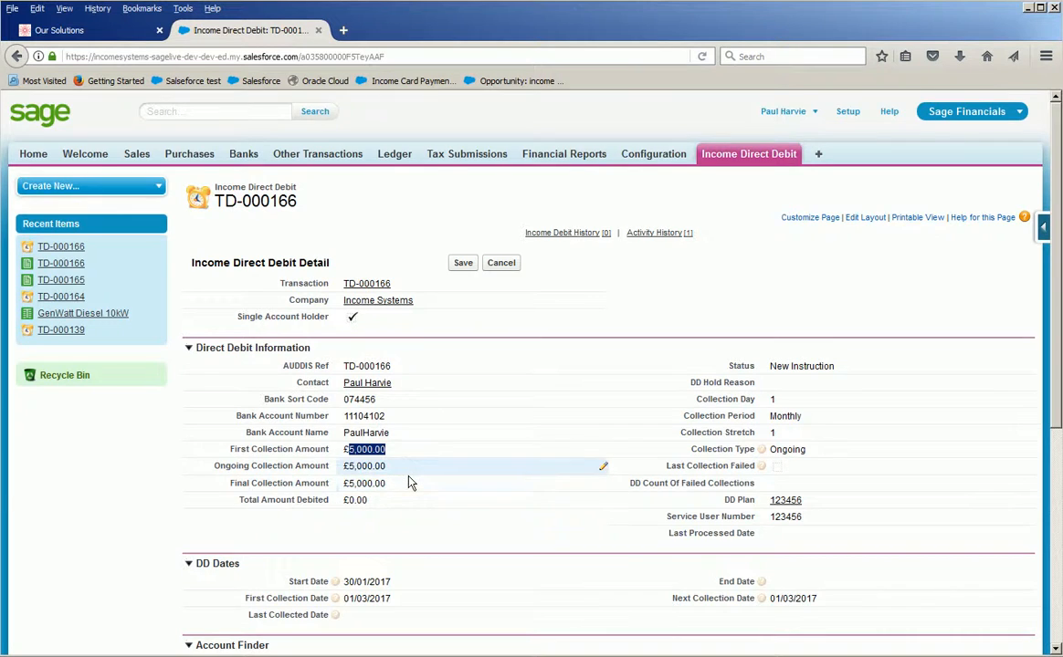
Review the direct debit's dates, account finder results and activity history, and switch to the Gmail inbox for the confirmation email.
{"action": "scroll", "coordinate": [408, 481], "scroll_direction": "down", "scroll_amount": 2}
{"action": "scroll", "coordinate": [409, 481], "scroll_direction": "down", "scroll_amount": 2}
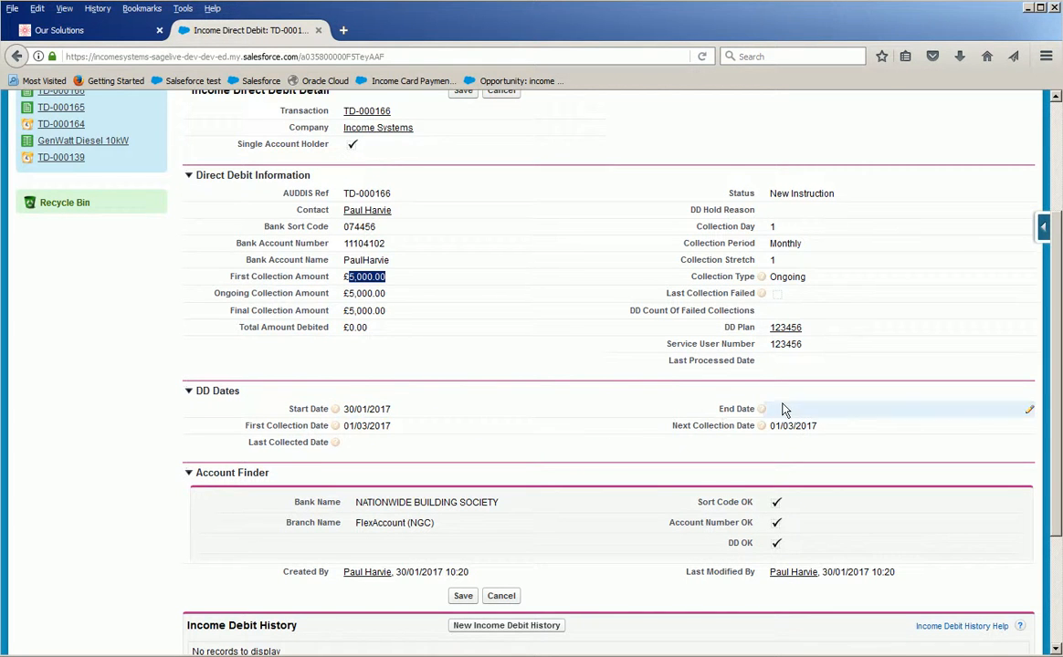
{"action": "mouse_move", "coordinate": [336, 433]}
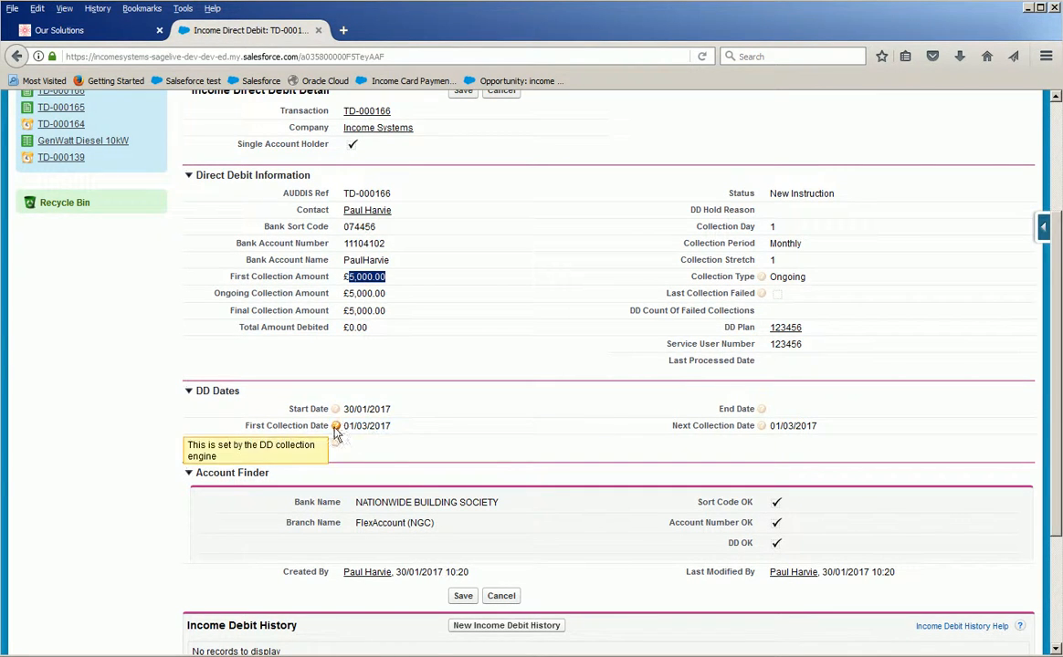
{"action": "mouse_move", "coordinate": [761, 432]}
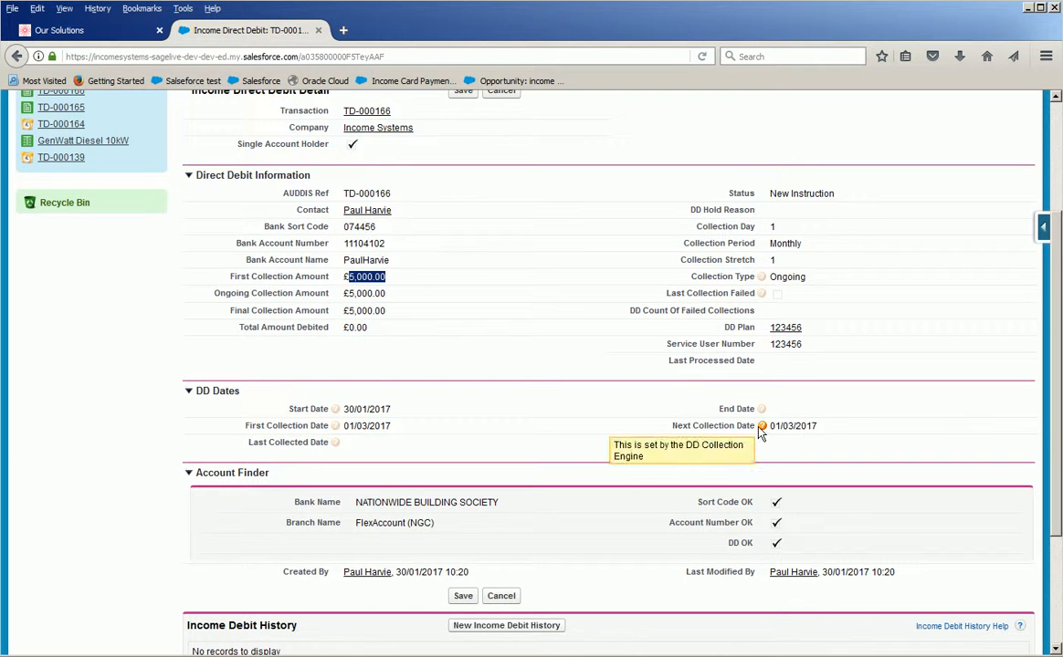
{"action": "scroll", "coordinate": [650, 436], "scroll_direction": "down", "scroll_amount": 2}
{"action": "mouse_move", "coordinate": [336, 358]}
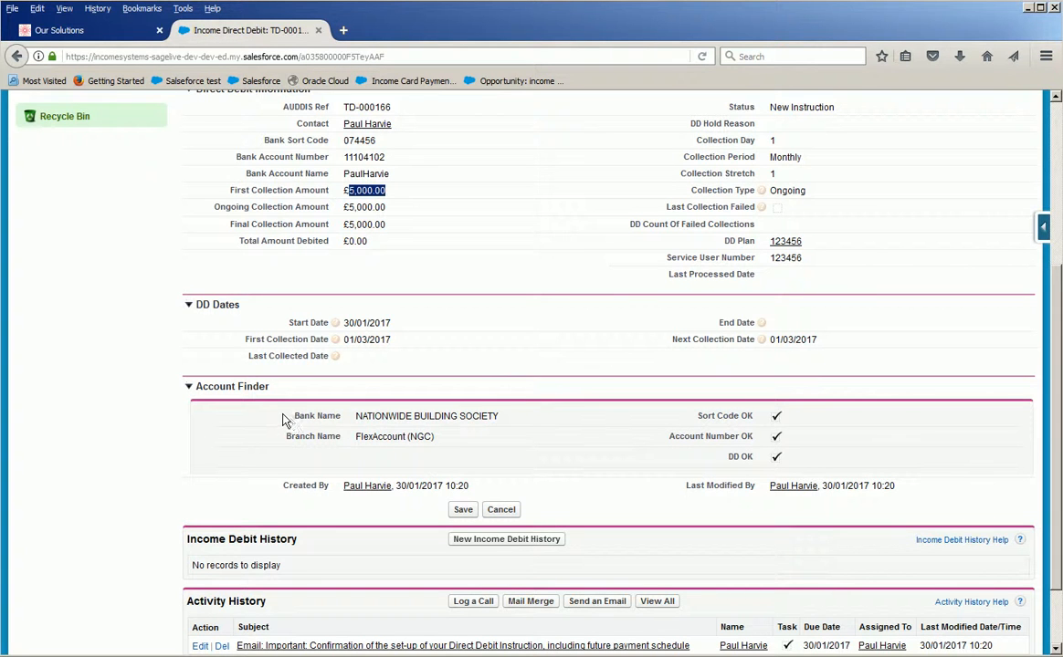
{"action": "scroll", "coordinate": [392, 437], "scroll_direction": "down", "scroll_amount": 2}
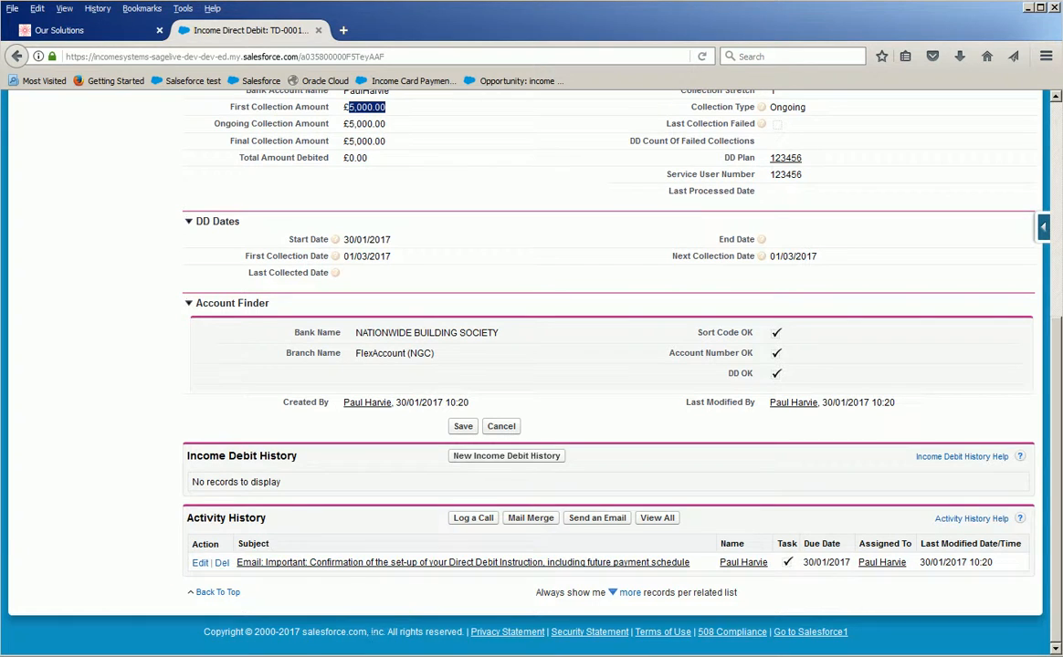
{"action": "key", "text": "alt+Tab"}
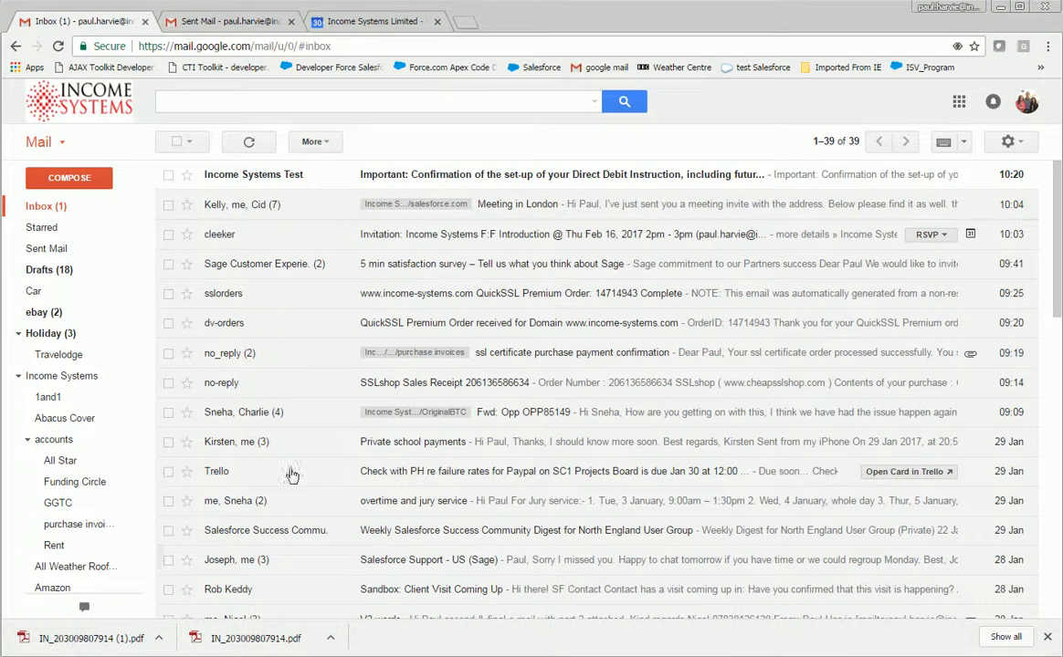
Open the direct debit set-up confirmation email and read through its payment details, collection reference and Direct Debit Guarantee.
{"action": "left_click", "coordinate": [413, 172]}
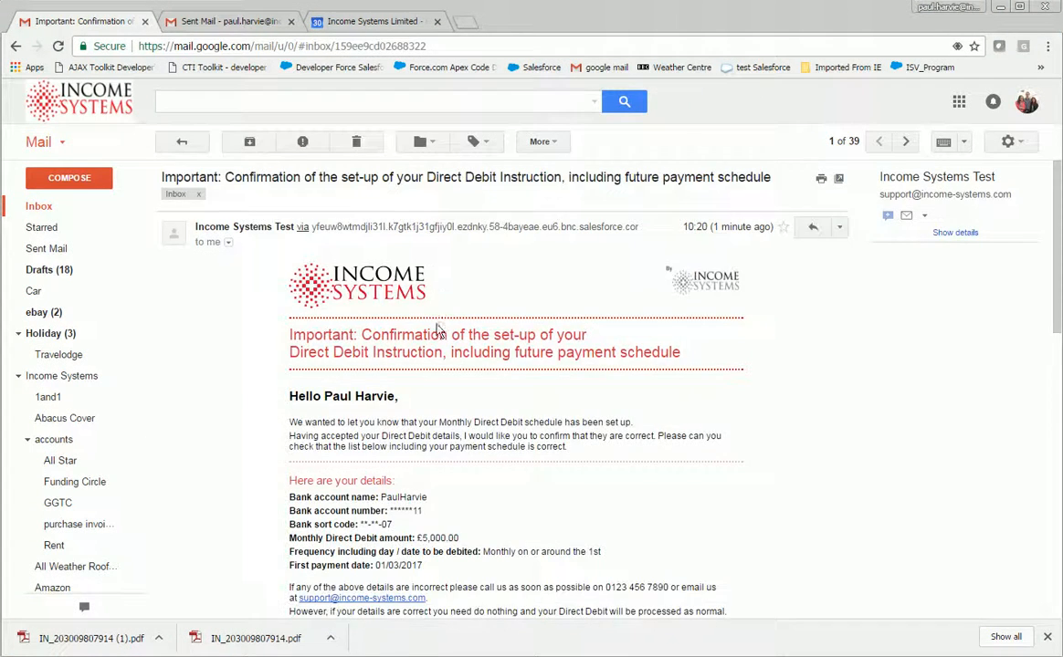
{"action": "scroll", "coordinate": [436, 305], "scroll_direction": "down", "scroll_amount": 1}
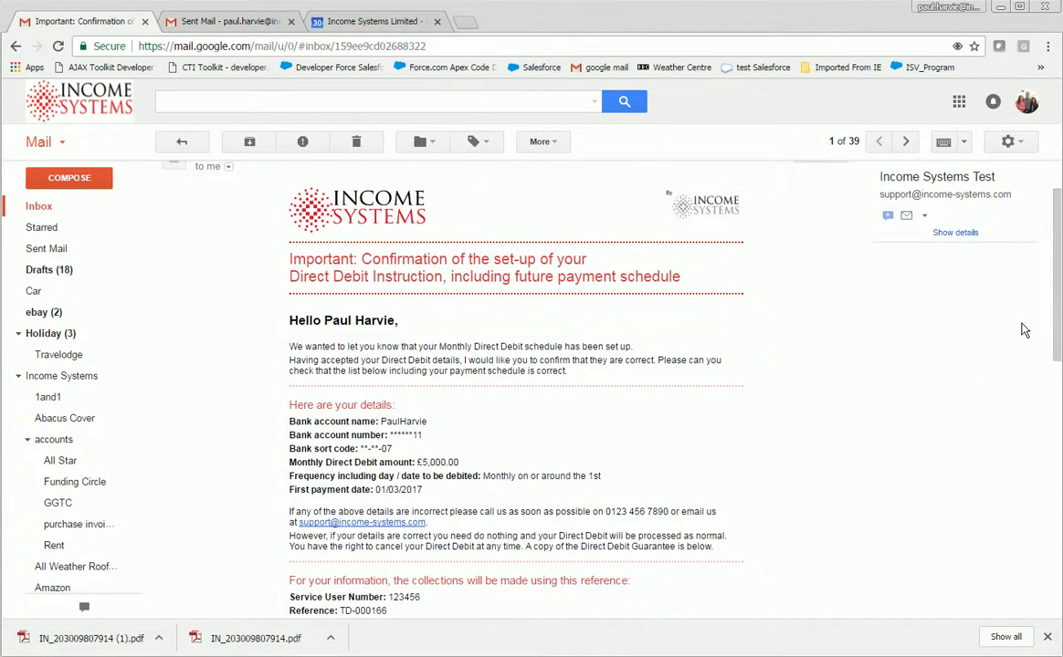
{"action": "left_click_drag", "start_coordinate": [1057, 327], "coordinate": [1056, 552]}
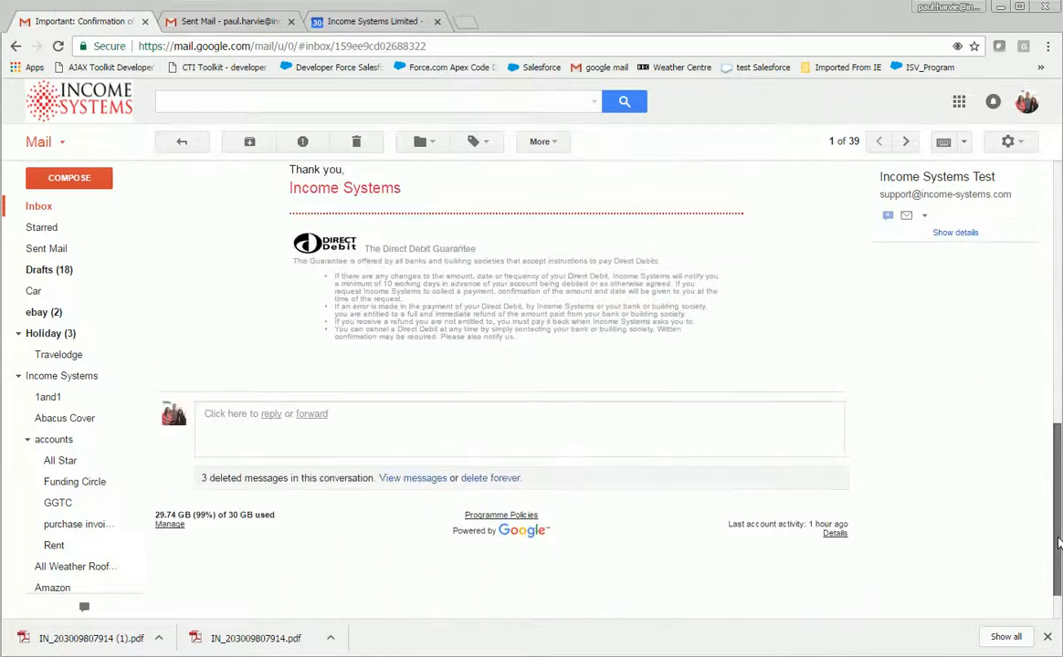
{"action": "scroll", "coordinate": [819, 513], "scroll_direction": "up", "scroll_amount": 10}
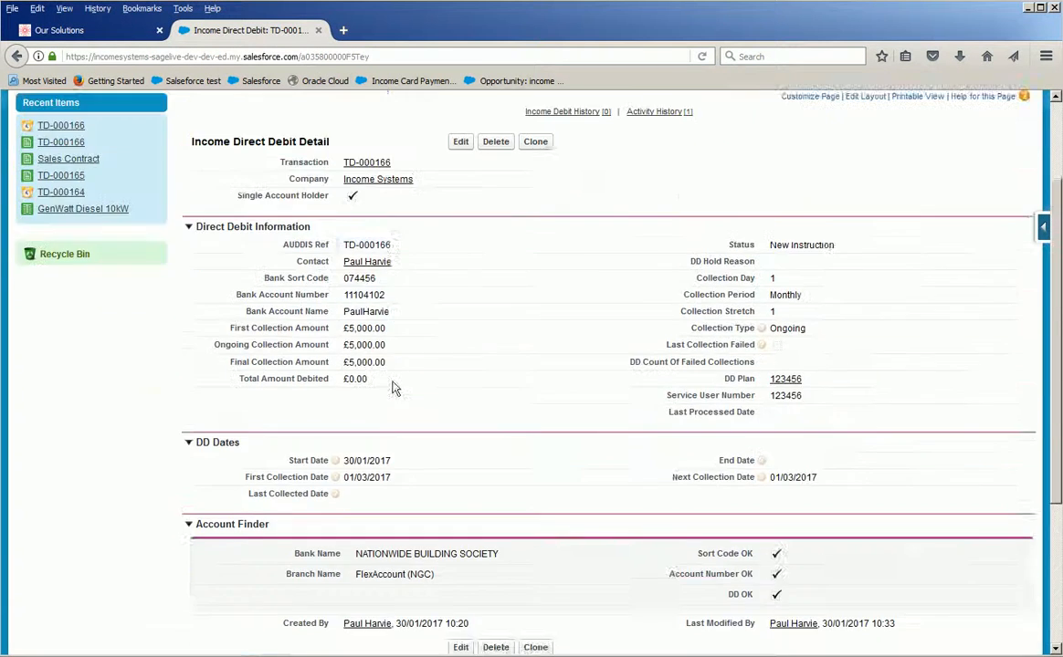
{"action": "scroll", "coordinate": [397, 366], "scroll_direction": "up", "scroll_amount": 3}
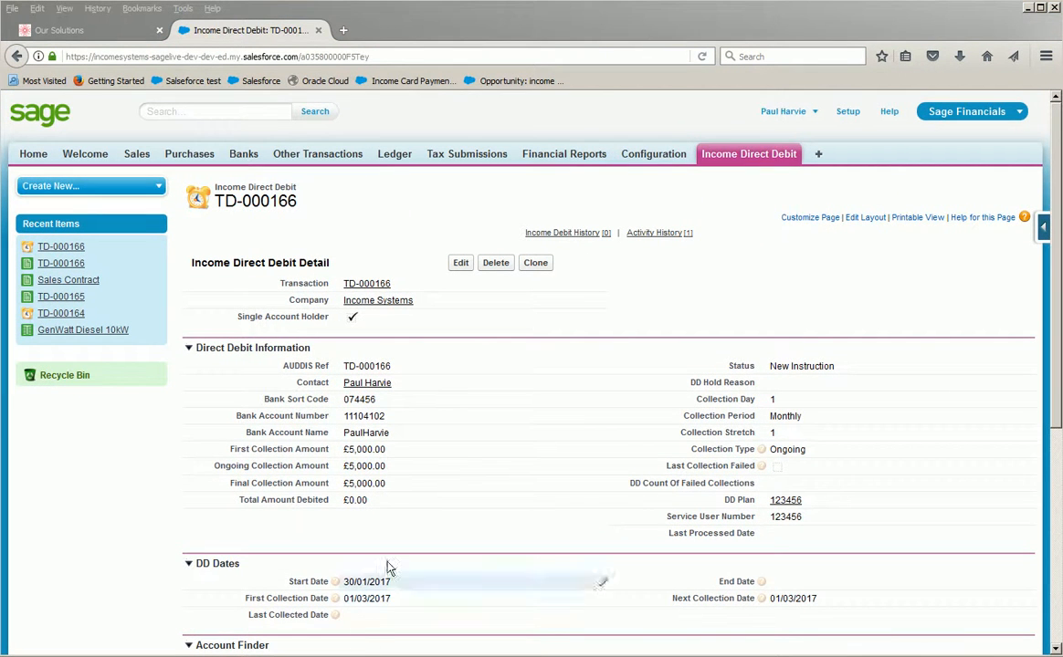
Switch to Sage in Firefox, open the direct debit's linked sales contract and look through its details and related lists.
{"action": "left_click", "coordinate": [364, 287]}
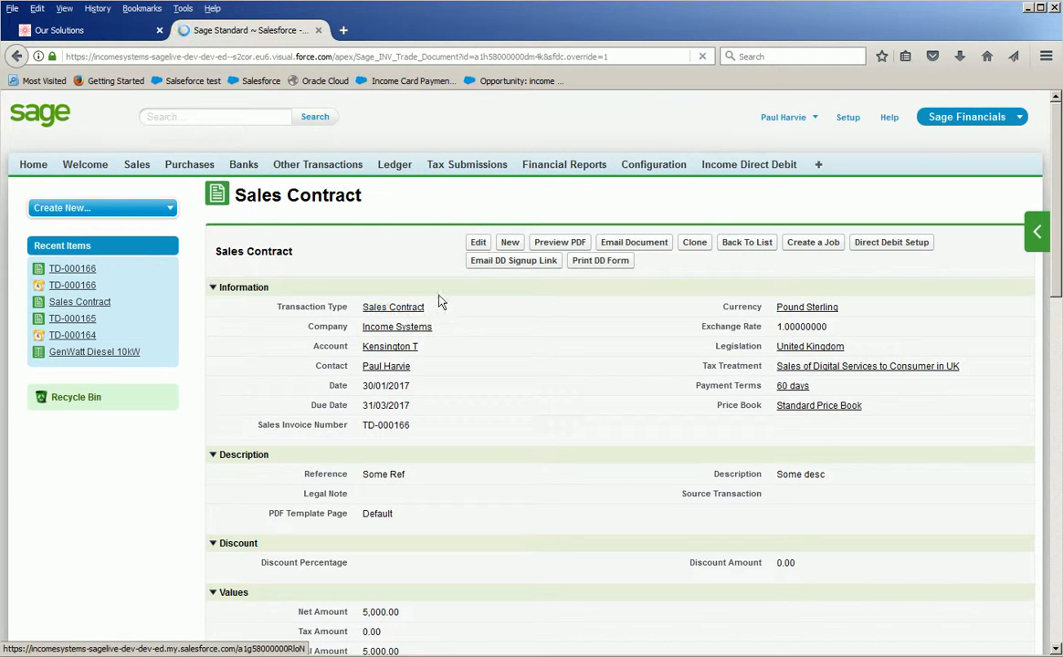
{"action": "scroll", "coordinate": [434, 312], "scroll_direction": "down", "scroll_amount": 1}
{"action": "scroll", "coordinate": [434, 312], "scroll_direction": "down", "scroll_amount": 10}
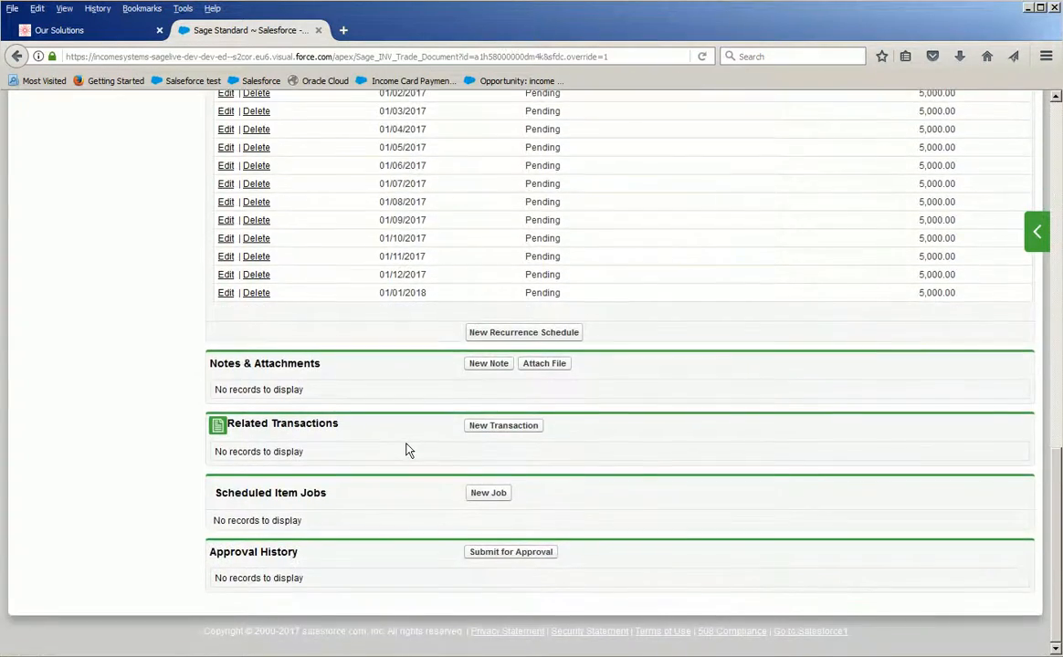
{"action": "scroll", "coordinate": [408, 447], "scroll_direction": "up", "scroll_amount": 12}
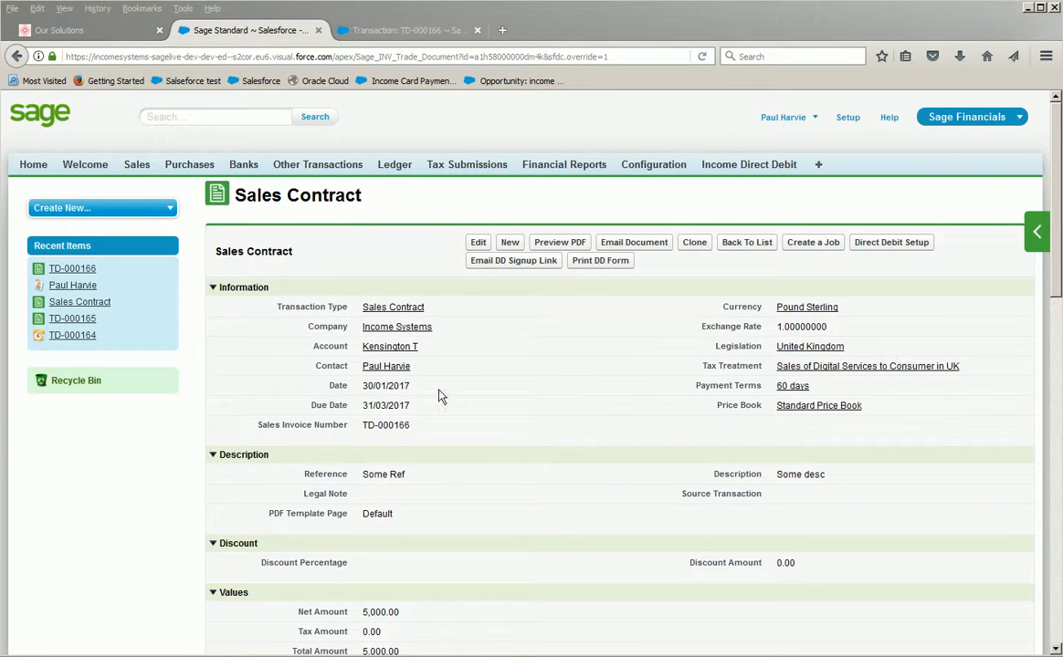
Create the direct debit signup link email from the contract, check its recipient, related transaction and full amount, and send it.
{"action": "left_click", "coordinate": [483, 263]}
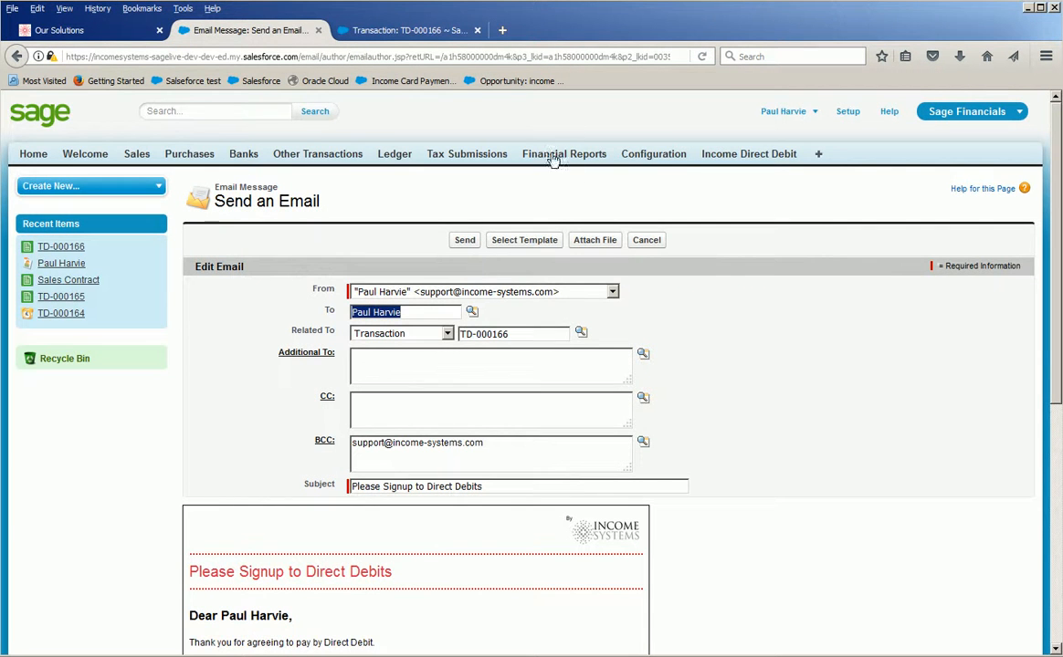
{"action": "scroll", "coordinate": [403, 487], "scroll_direction": "down", "scroll_amount": 7}
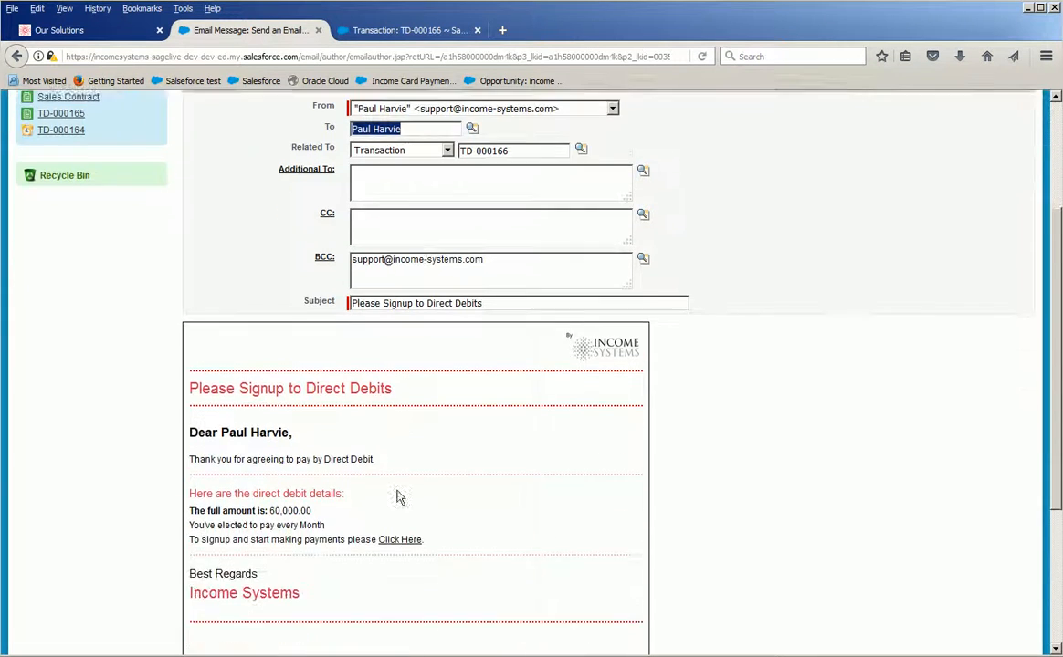
{"action": "scroll", "coordinate": [393, 493], "scroll_direction": "up", "scroll_amount": 5}
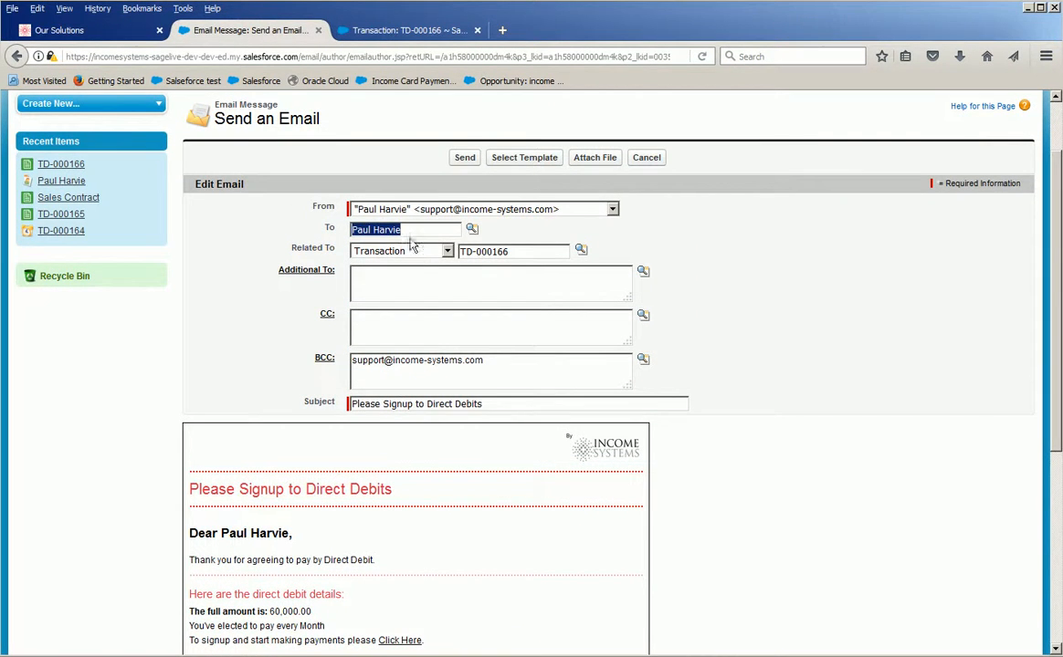
{"action": "left_click_drag", "start_coordinate": [340, 229], "coordinate": [298, 251]}
{"action": "scroll", "coordinate": [297, 265], "scroll_direction": "down", "scroll_amount": 2}
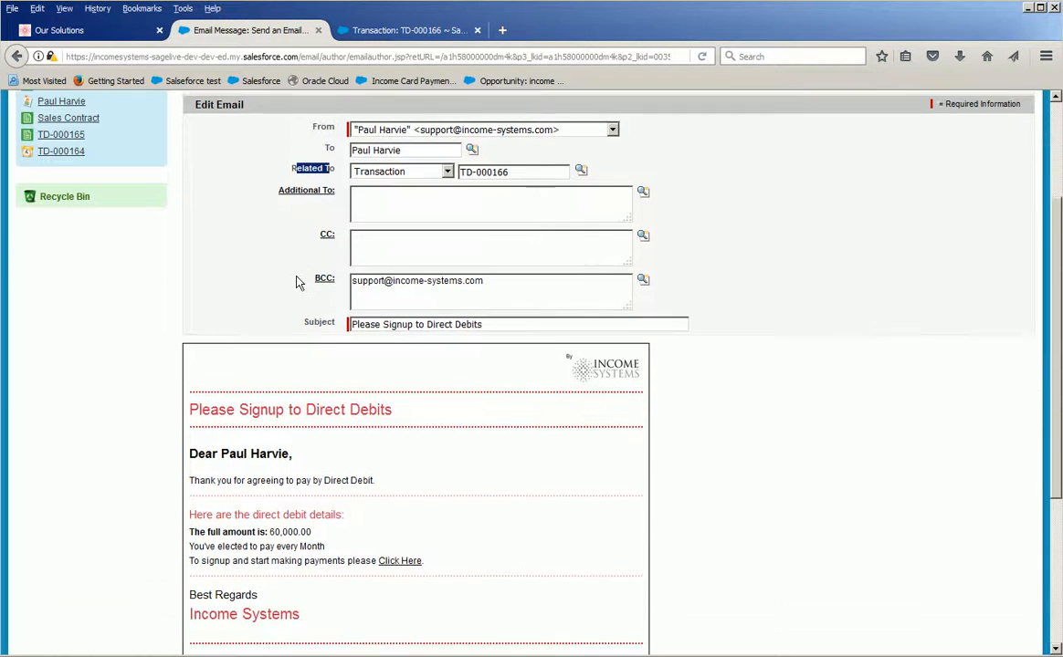
{"action": "left_click_drag", "start_coordinate": [293, 447], "coordinate": [221, 448]}
{"action": "left_click_drag", "start_coordinate": [312, 526], "coordinate": [269, 526]}
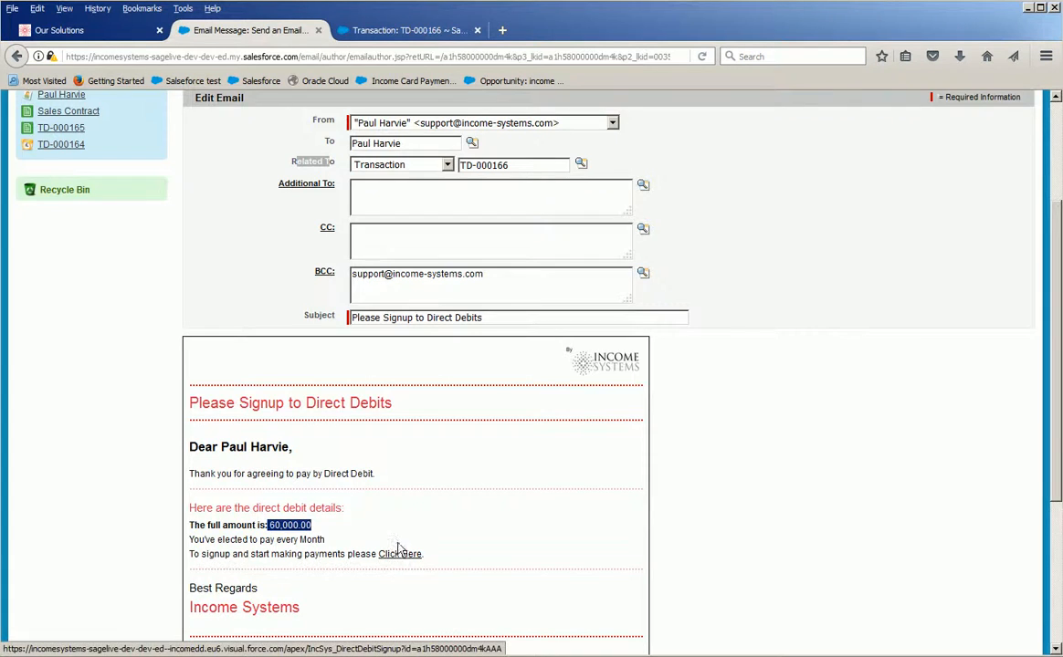
{"action": "scroll", "coordinate": [389, 564], "scroll_direction": "up", "scroll_amount": 3}
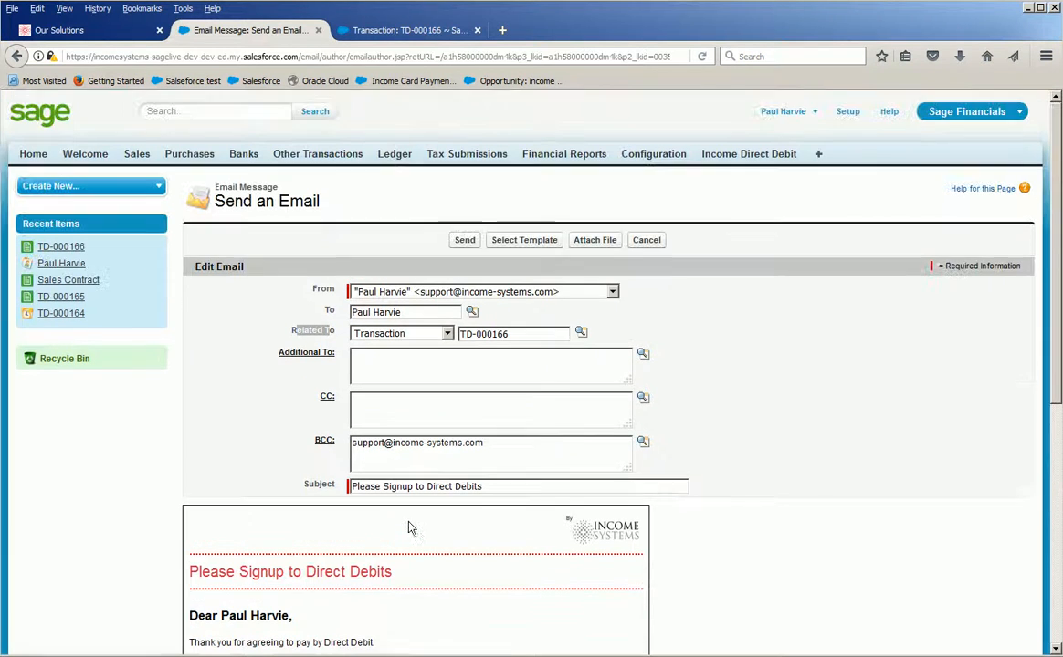
{"action": "left_click", "coordinate": [464, 245]}
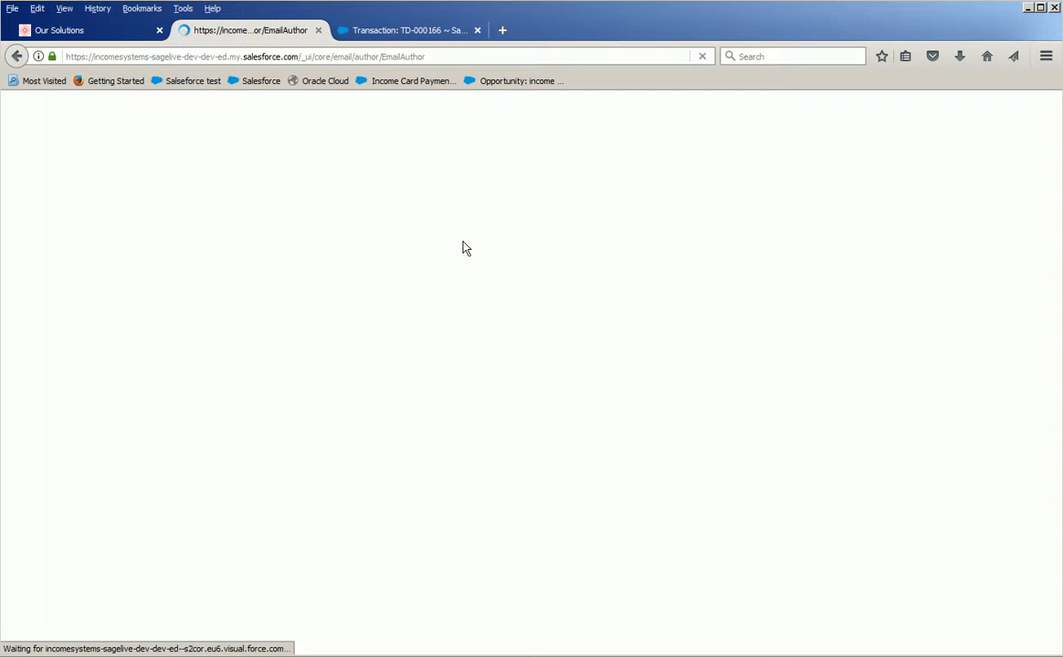
Look through the sales contract's information, subscription, items and recurrence schedule.
{"action": "scroll", "coordinate": [461, 254], "scroll_direction": "down", "scroll_amount": 2}
{"action": "scroll", "coordinate": [458, 301], "scroll_direction": "down", "scroll_amount": 3}
{"action": "scroll", "coordinate": [454, 311], "scroll_direction": "up", "scroll_amount": 3}
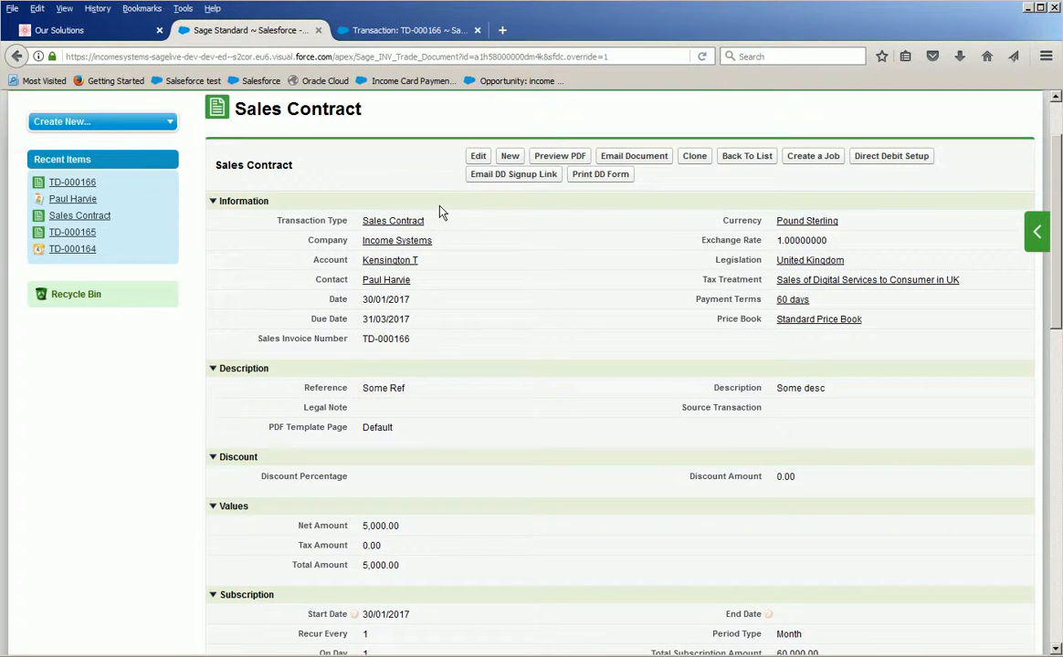
{"action": "scroll", "coordinate": [441, 192], "scroll_direction": "up", "scroll_amount": 2}
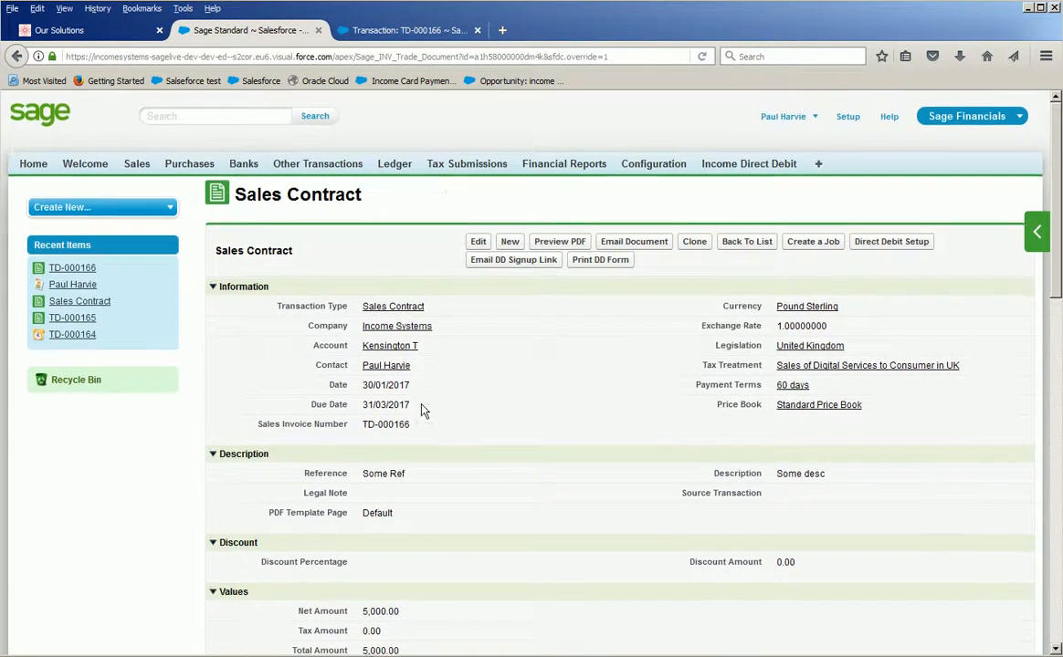
{"action": "scroll", "coordinate": [421, 316], "scroll_direction": "down", "scroll_amount": 6}
{"action": "scroll", "coordinate": [399, 522], "scroll_direction": "down", "scroll_amount": 4}
{"action": "scroll", "coordinate": [399, 524], "scroll_direction": "up", "scroll_amount": 7}
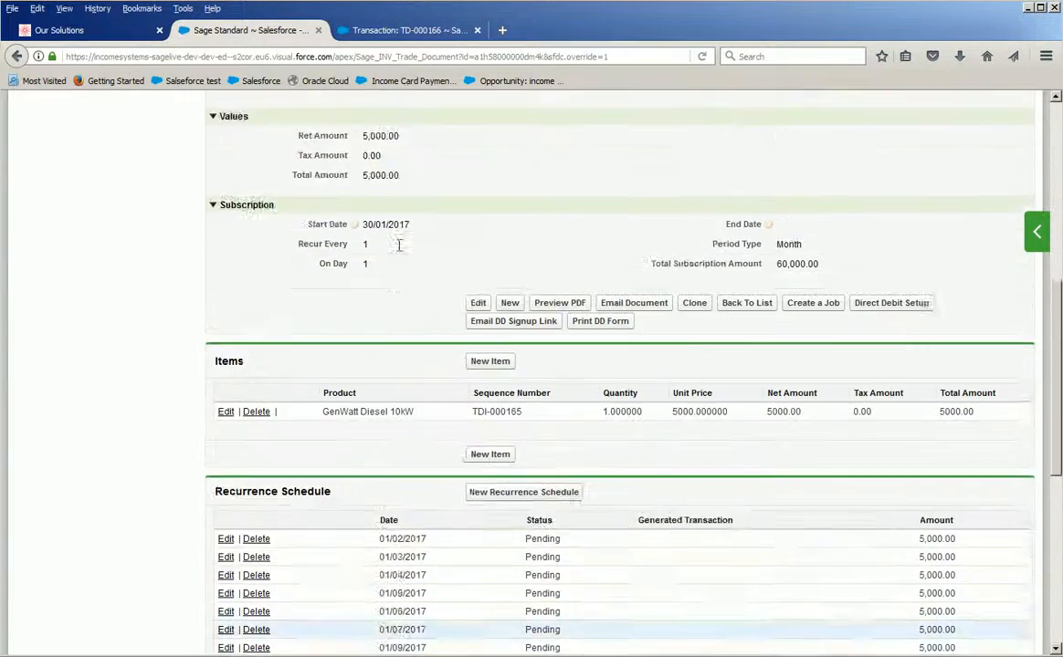
Load the standard transaction page for TD-000166 and check its activity history for the signup email.
{"action": "left_click", "coordinate": [392, 30]}
{"action": "left_click", "coordinate": [370, 56]}
{"action": "key", "text": "Return"}
{"action": "scroll", "coordinate": [446, 329], "scroll_direction": "down", "scroll_amount": 1}
{"action": "scroll", "coordinate": [446, 328], "scroll_direction": "down", "scroll_amount": 10}
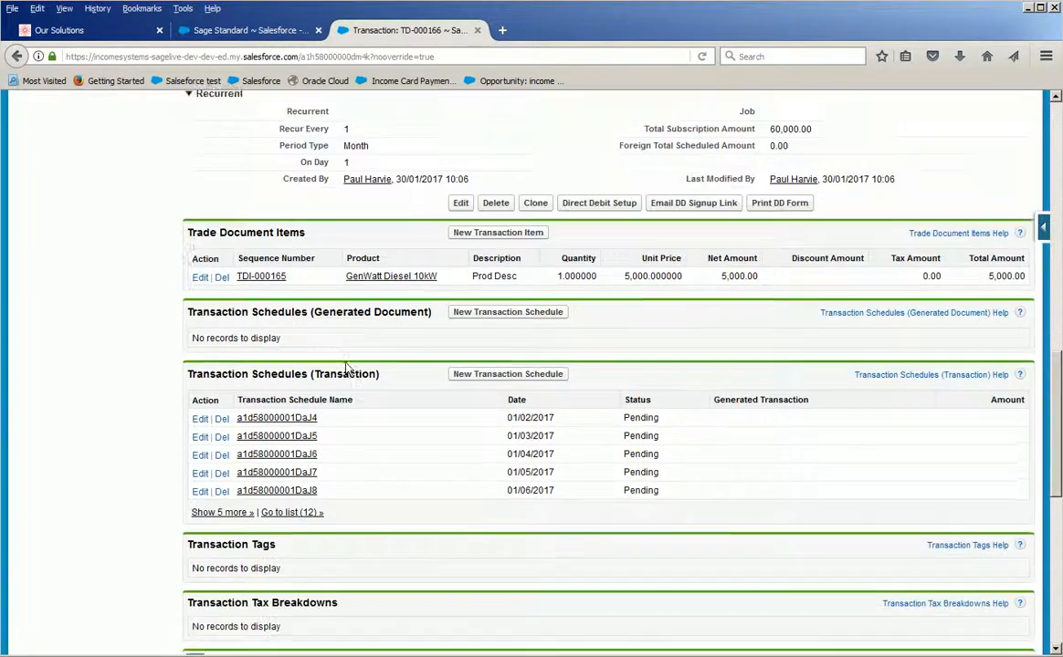
{"action": "scroll", "coordinate": [346, 368], "scroll_direction": "down", "scroll_amount": 10}
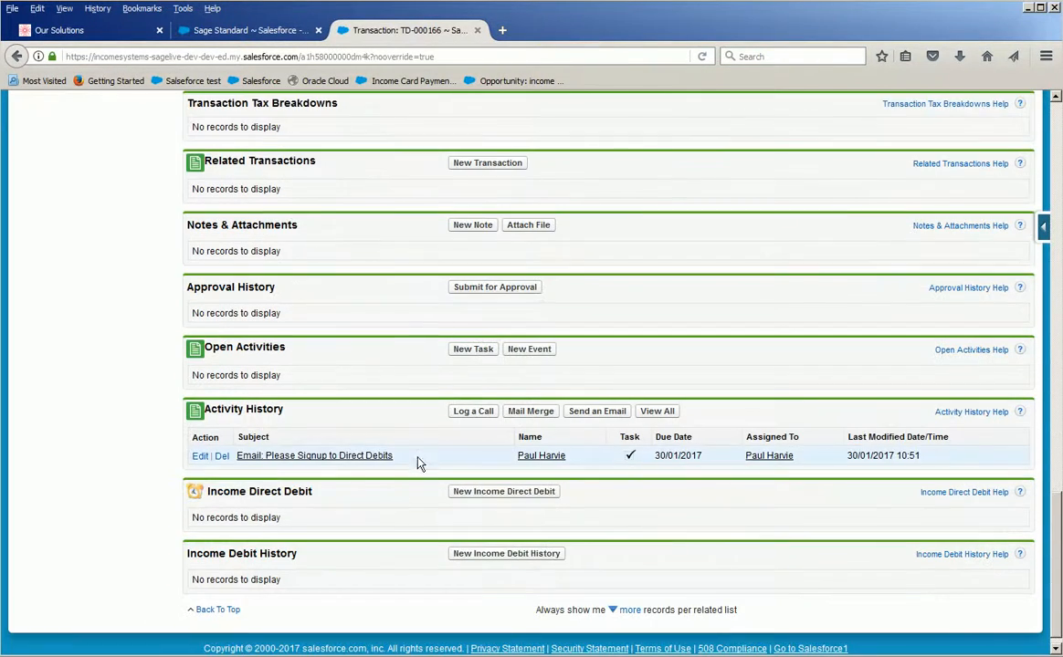
{"action": "left_click_drag", "start_coordinate": [387, 465], "coordinate": [237, 467]}
{"action": "scroll", "coordinate": [388, 439], "scroll_direction": "up", "scroll_amount": 15}
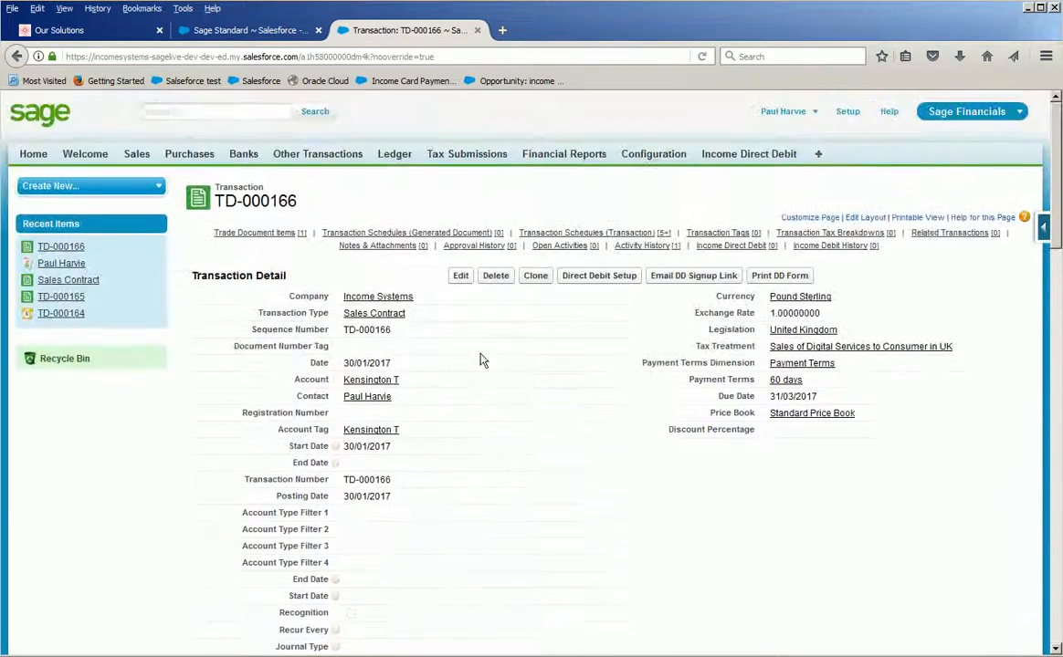
Return to the sales contract, open its contact record and check the contact's activity history.
{"action": "left_click", "coordinate": [244, 30]}
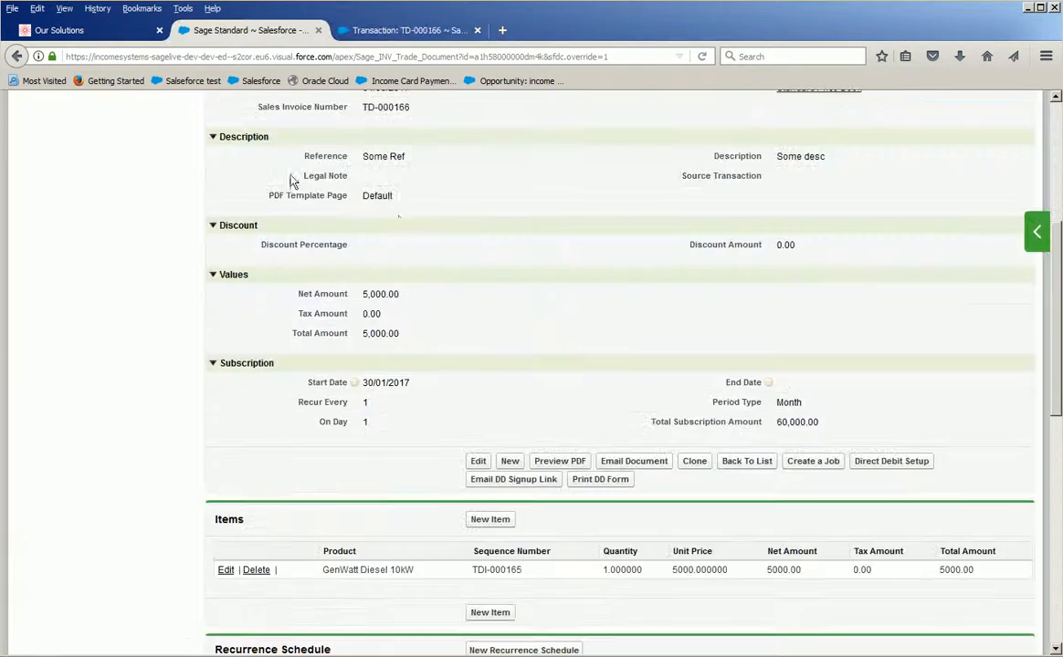
{"action": "scroll", "coordinate": [340, 255], "scroll_direction": "up", "scroll_amount": 4}
{"action": "left_click", "coordinate": [385, 228]}
{"action": "mouse_move", "coordinate": [385, 227]}
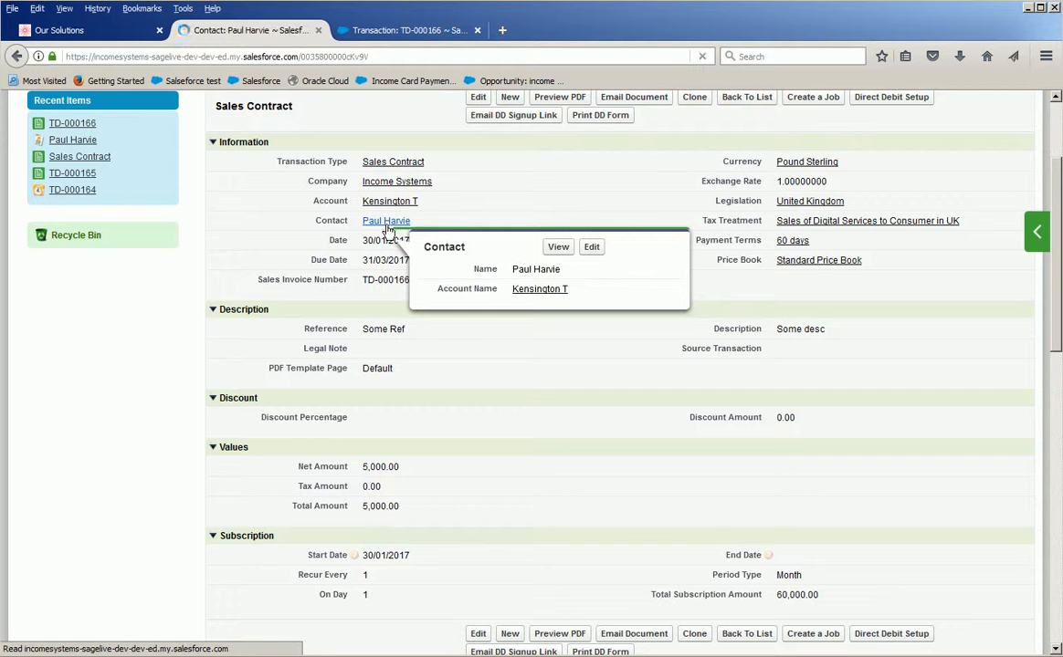
{"action": "scroll", "coordinate": [428, 268], "scroll_direction": "down", "scroll_amount": 5}
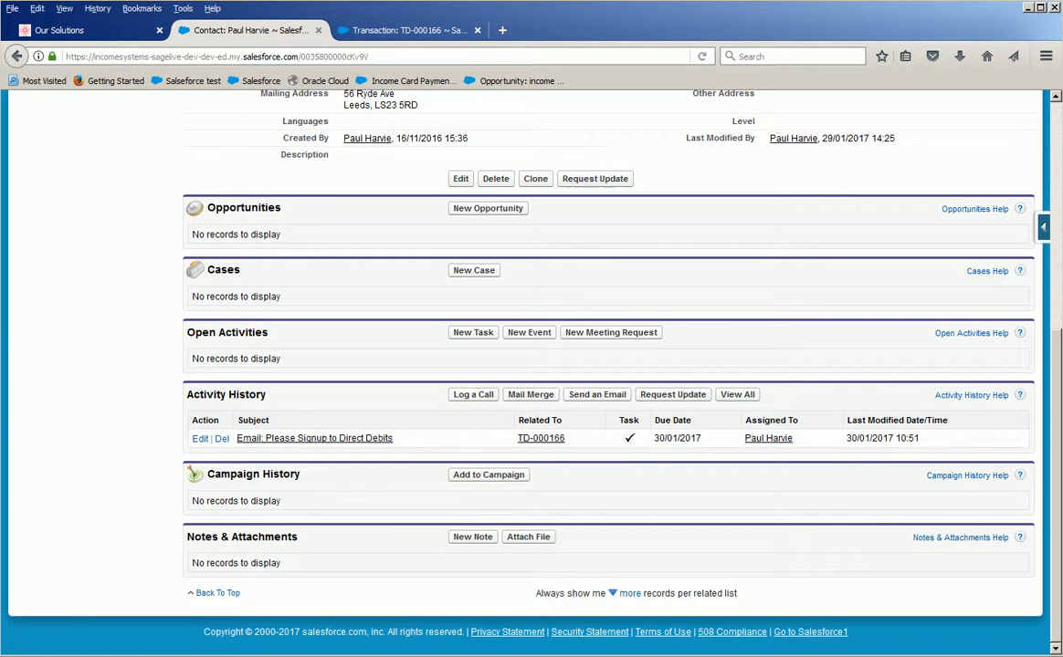
{"action": "scroll", "coordinate": [402, 543], "scroll_direction": "up", "scroll_amount": 5}
Switch to Gmail, open the "Please Signup to Direct Debits" email and review the direct debit details in it.
{"action": "left_click", "coordinate": [310, 655]}
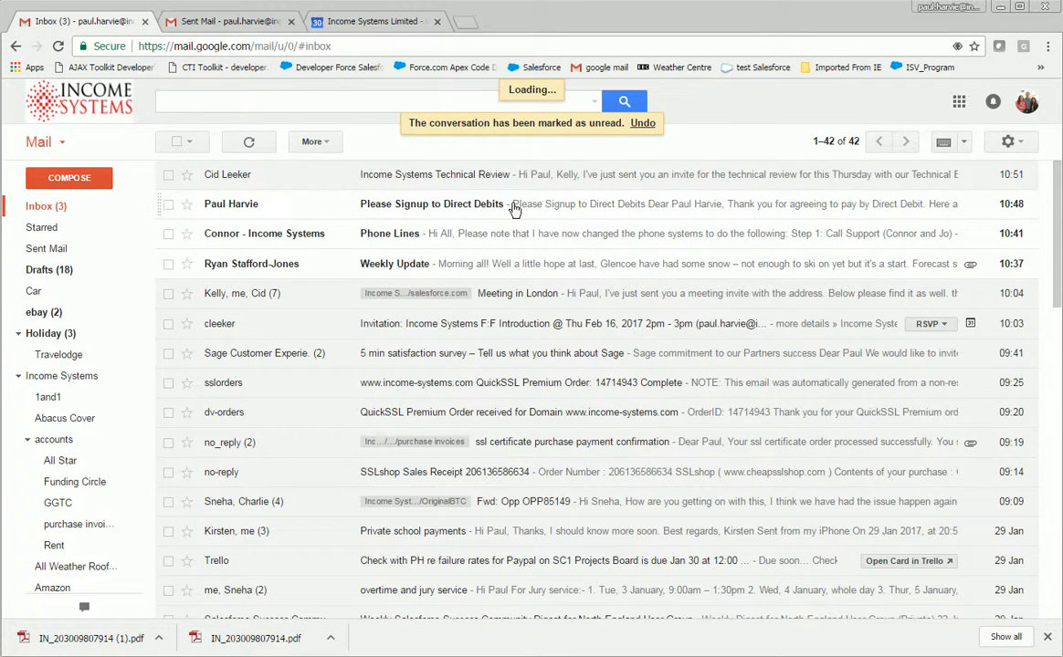
{"action": "left_click", "coordinate": [471, 203]}
{"action": "left_click_drag", "start_coordinate": [320, 350], "coordinate": [477, 429]}
{"action": "left_click", "coordinate": [484, 424]}
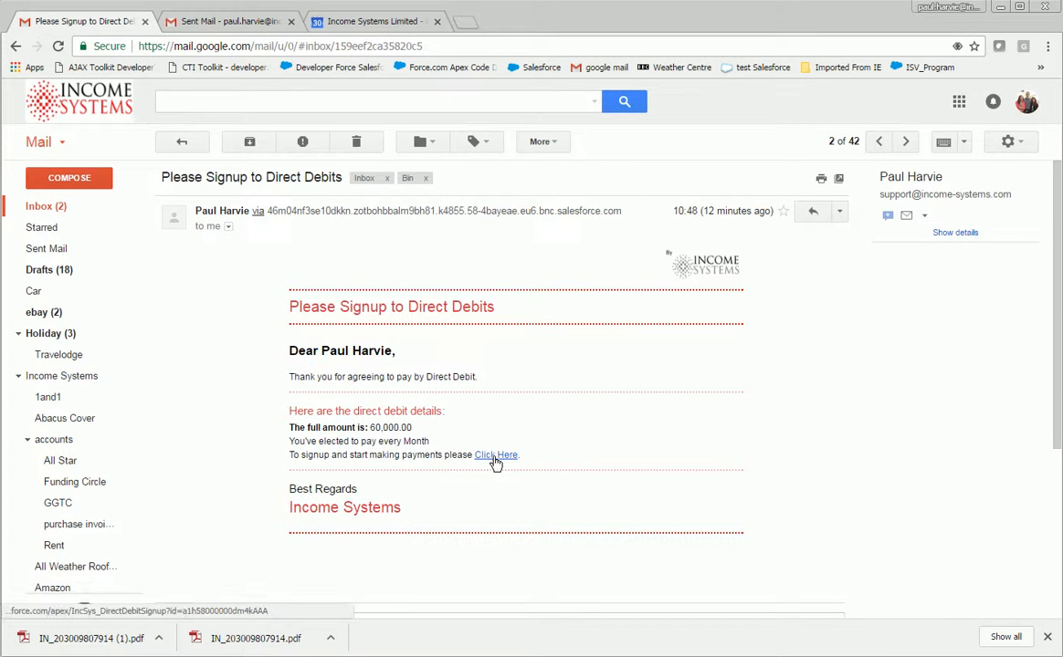
Copy the signup link address from the email and open it in a new Firefox tab.
{"action": "right_click", "coordinate": [495, 462]}
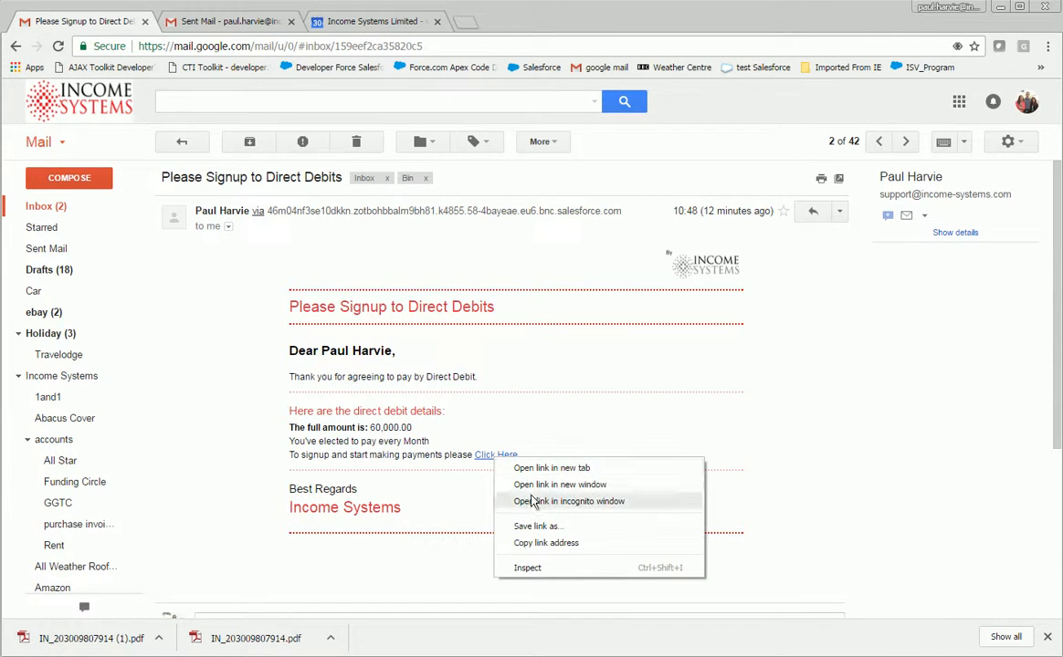
{"action": "left_click", "coordinate": [544, 544]}
{"action": "key", "text": "alt+Tab"}
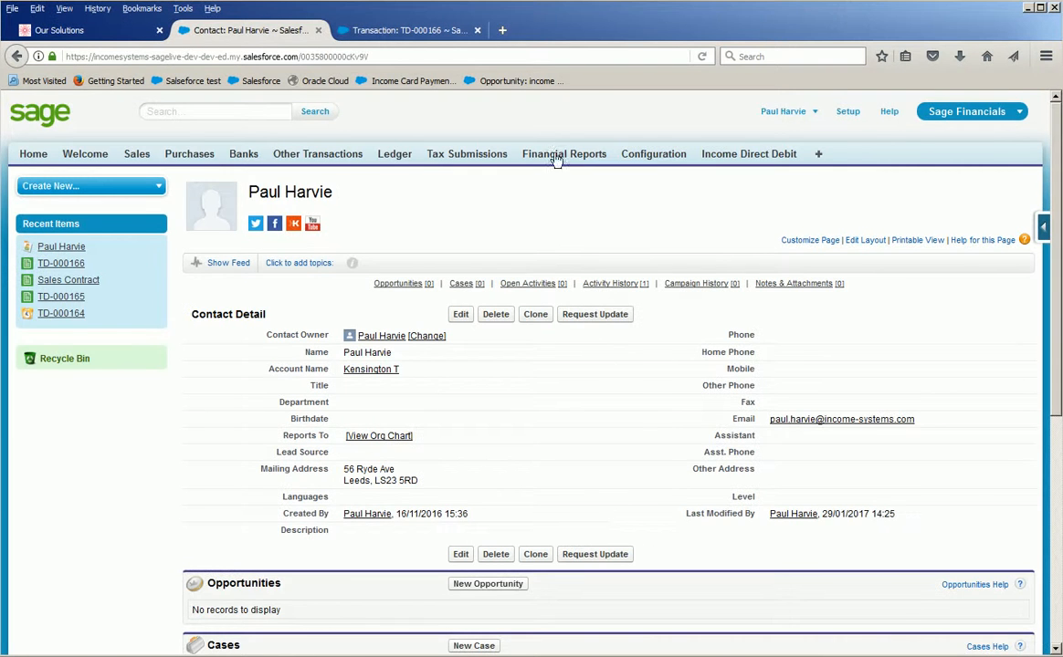
{"action": "left_click", "coordinate": [508, 30]}
{"action": "key", "text": "ctrl+v"}
{"action": "key", "text": "Return"}
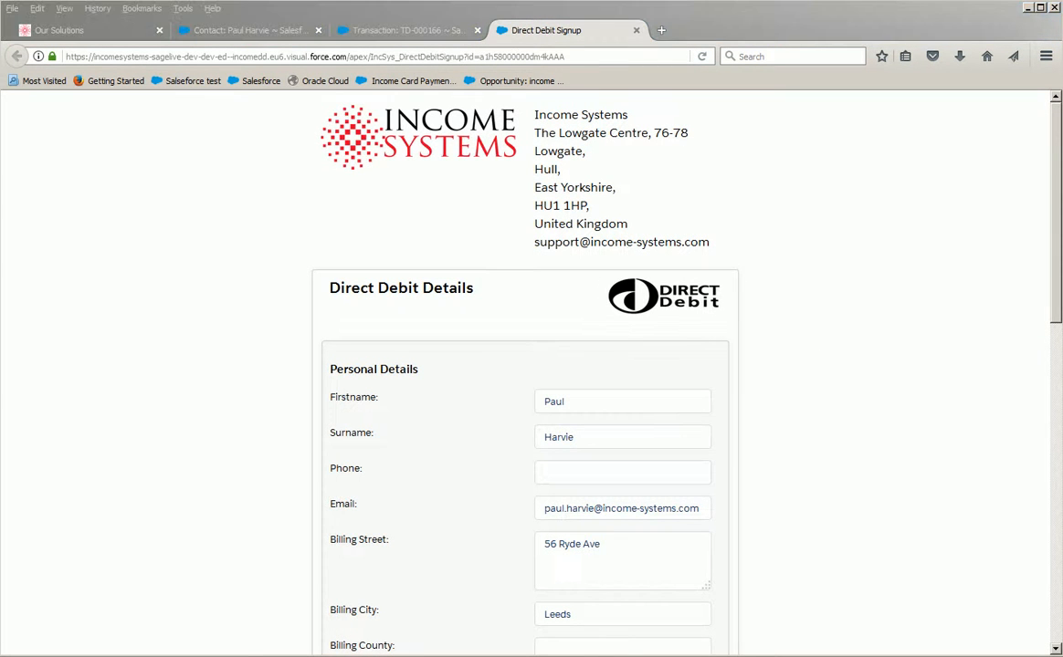
Review the signup form's prefilled personal details, billing address, debit amount and frequency.
{"action": "left_click_drag", "start_coordinate": [1055, 307], "coordinate": [1030, 256]}
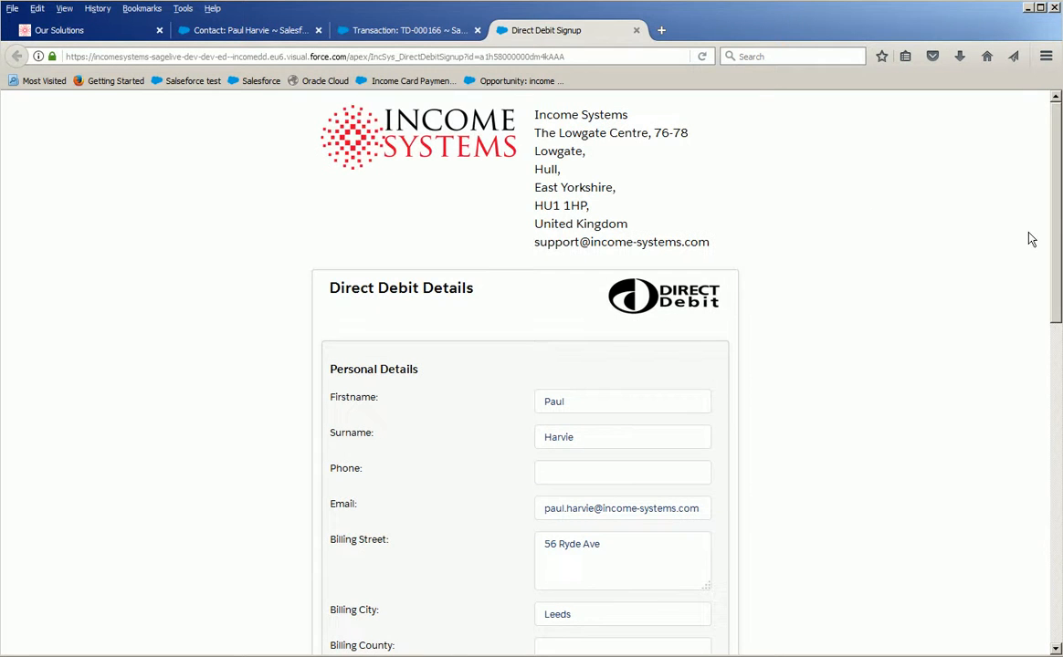
{"action": "scroll", "coordinate": [707, 316], "scroll_direction": "down", "scroll_amount": 2}
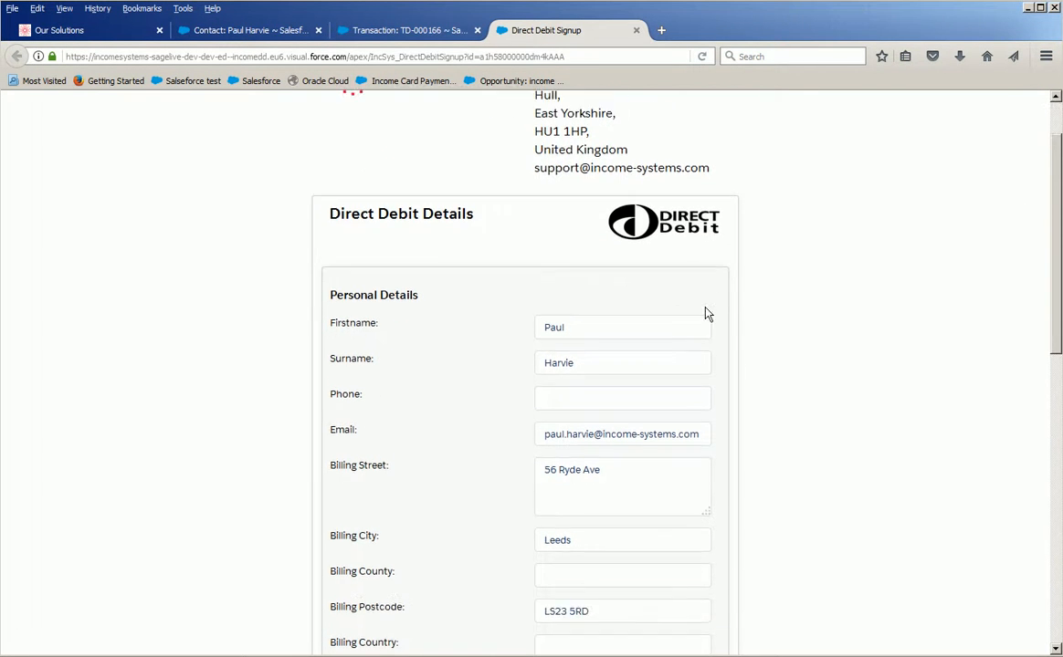
{"action": "scroll", "coordinate": [702, 308], "scroll_direction": "down", "scroll_amount": 4}
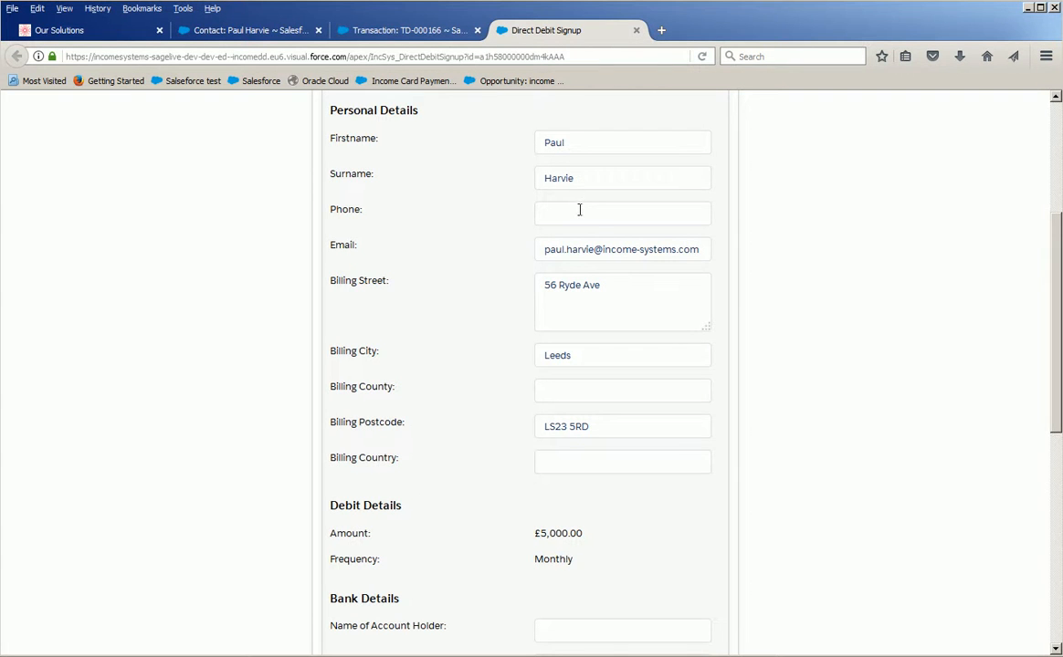
{"action": "scroll", "coordinate": [579, 209], "scroll_direction": "down", "scroll_amount": 2}
{"action": "scroll", "coordinate": [579, 210], "scroll_direction": "up", "scroll_amount": 2}
{"action": "scroll", "coordinate": [570, 168], "scroll_direction": "down", "scroll_amount": 4}
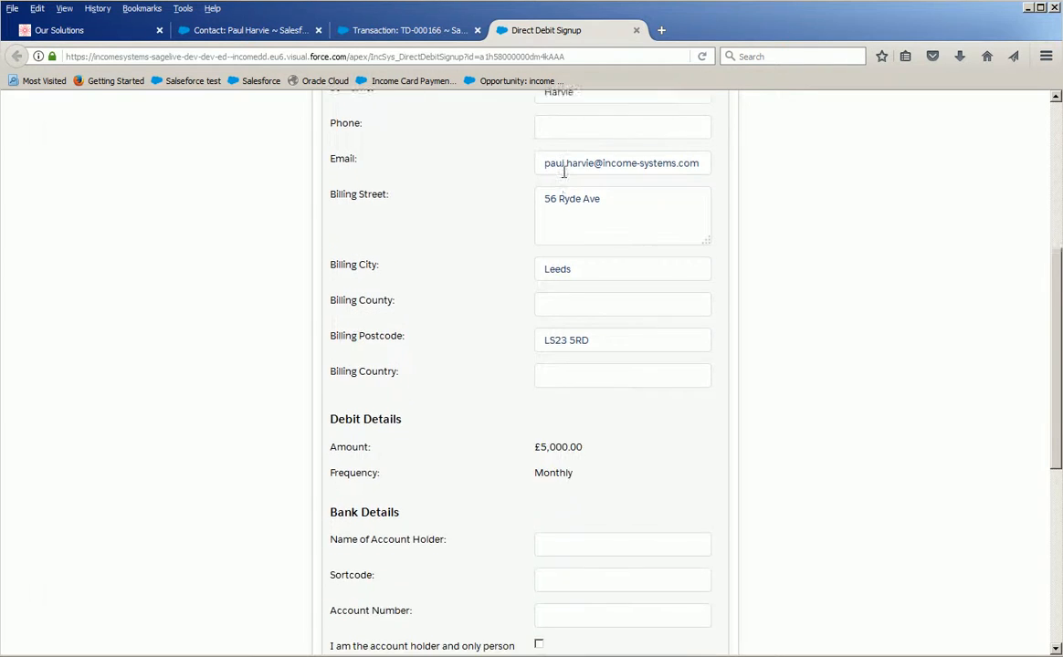
{"action": "scroll", "coordinate": [564, 221], "scroll_direction": "down", "scroll_amount": 2}
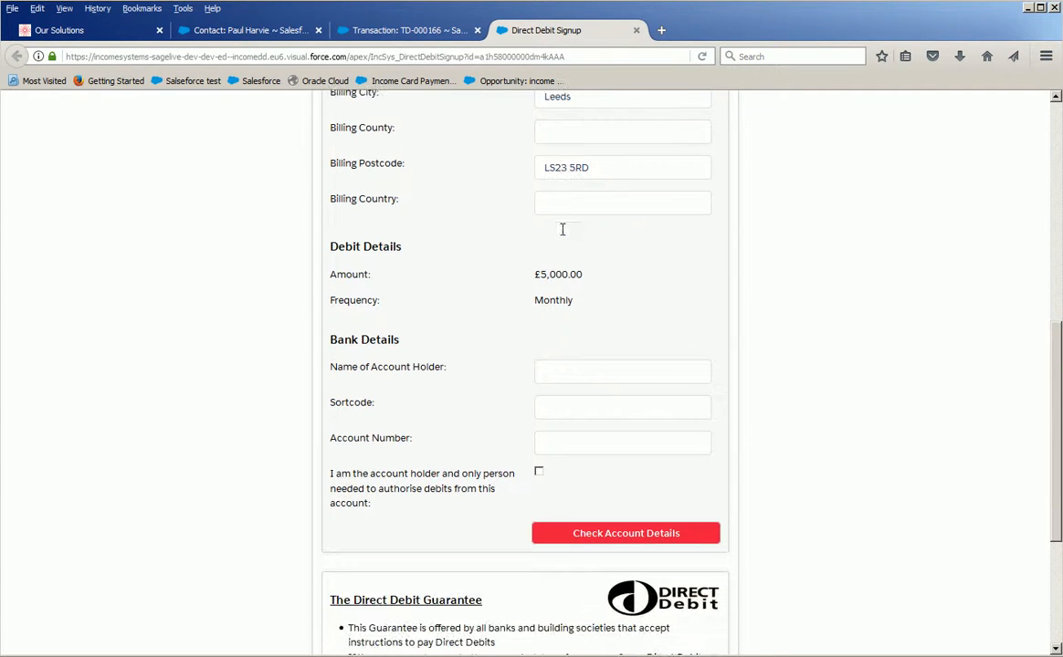
{"action": "double_click", "coordinate": [560, 277]}
{"action": "double_click", "coordinate": [554, 300]}
Enter the account holder's name, sort code and account number, and confirm being the sole person needed to authorise debits.
{"action": "left_click", "coordinate": [583, 380]}
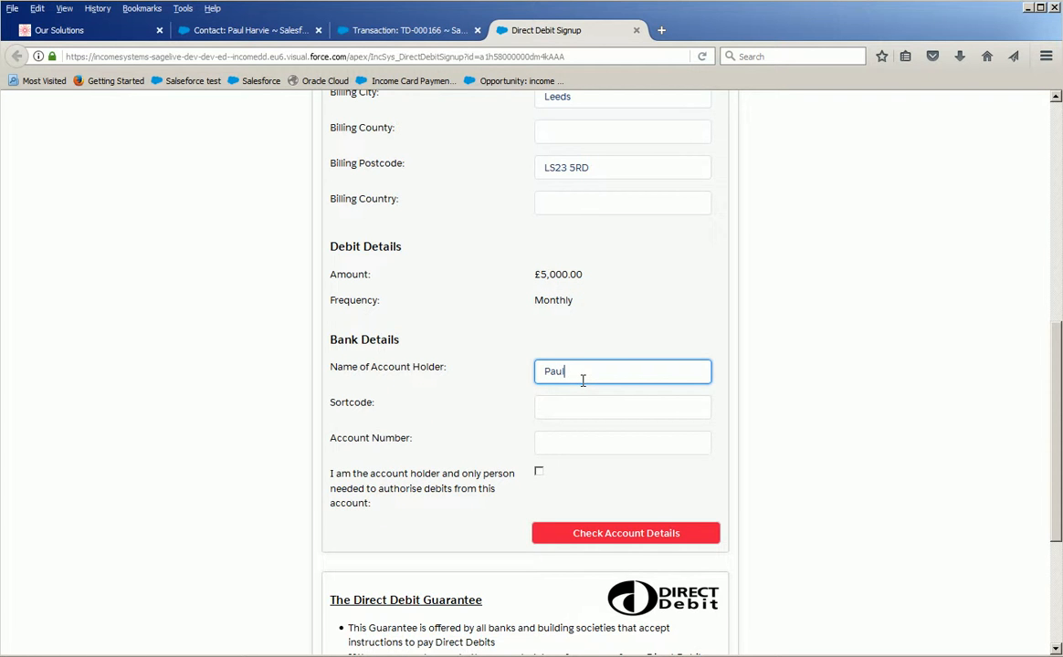
{"action": "scroll", "coordinate": [582, 381], "scroll_direction": "down", "scroll_amount": 5}
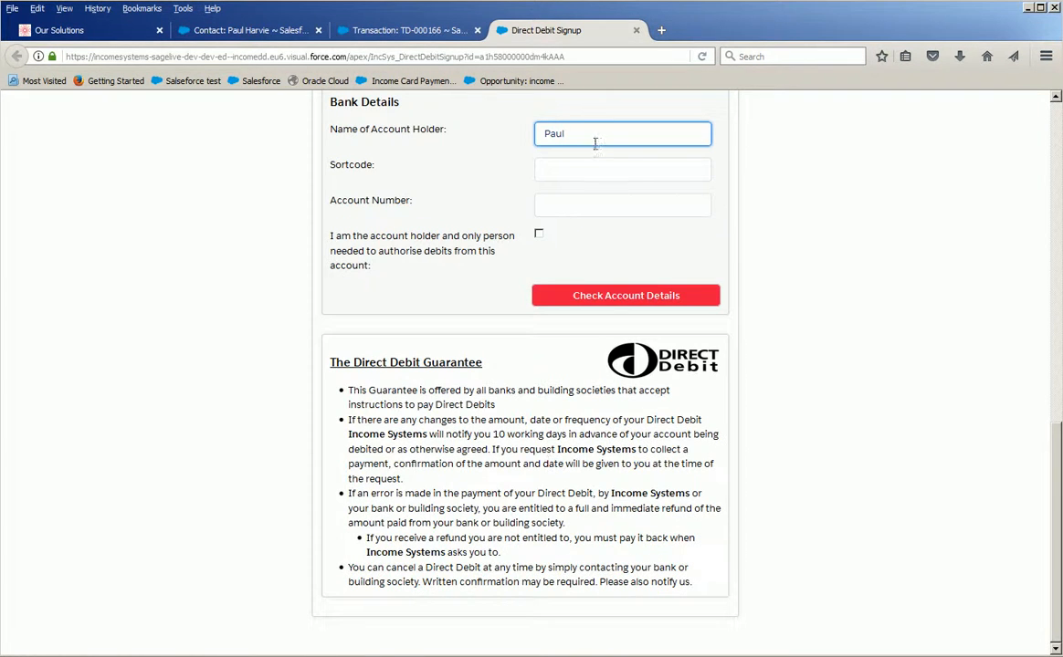
{"action": "key", "text": "Tab"}
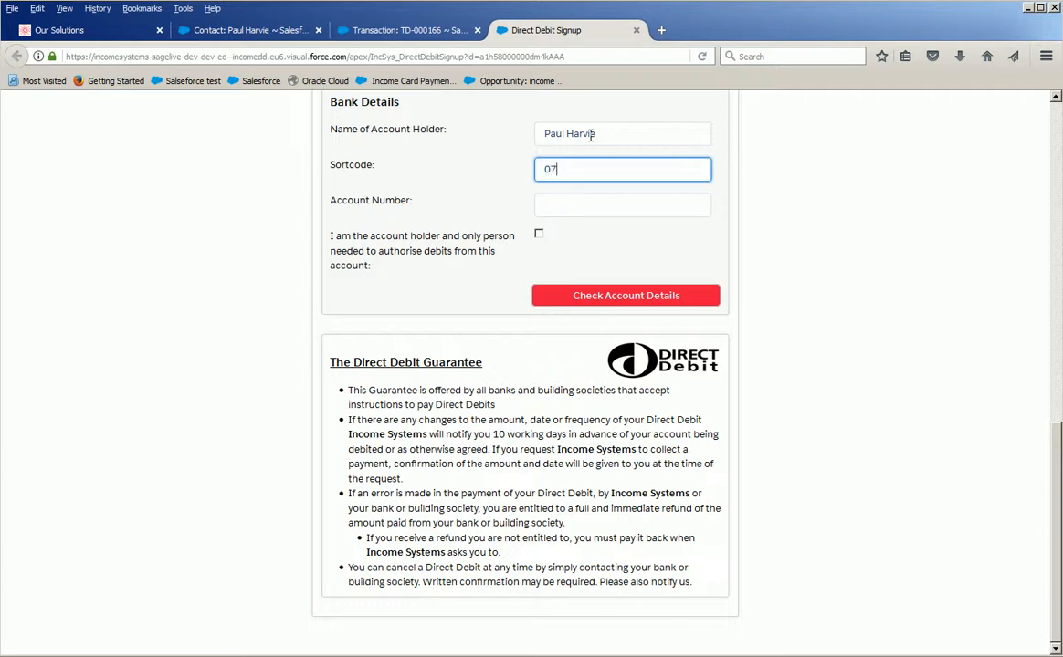
{"action": "key", "text": "Tab"}
{"action": "left_click", "coordinate": [540, 235]}
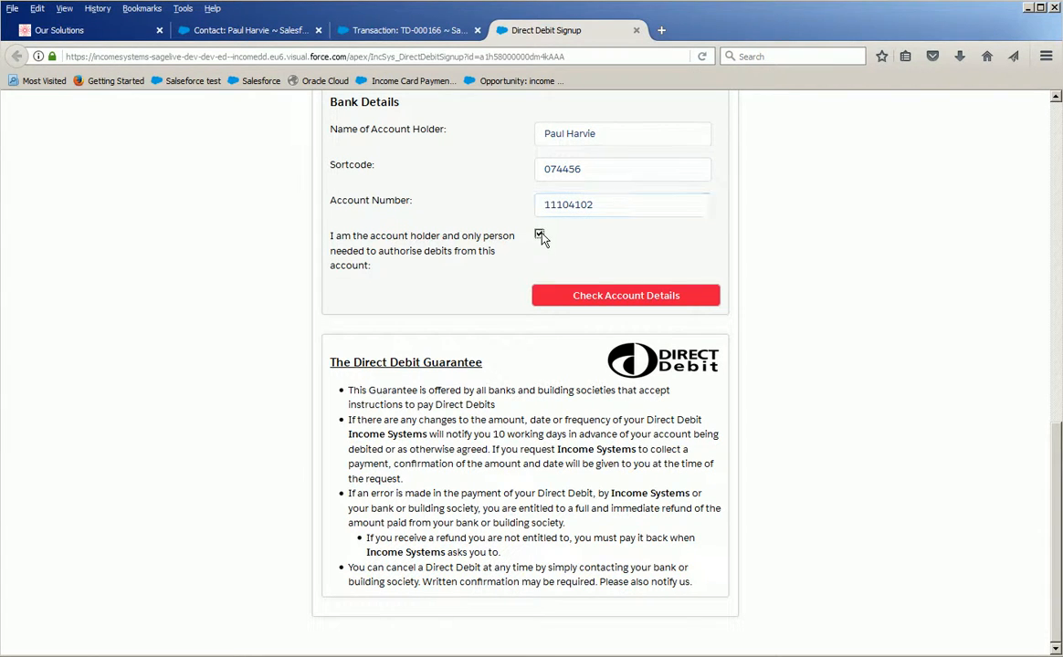
Check the account details, proceed to the confirmation page and finalise the direct debit.
{"action": "left_click", "coordinate": [592, 305]}
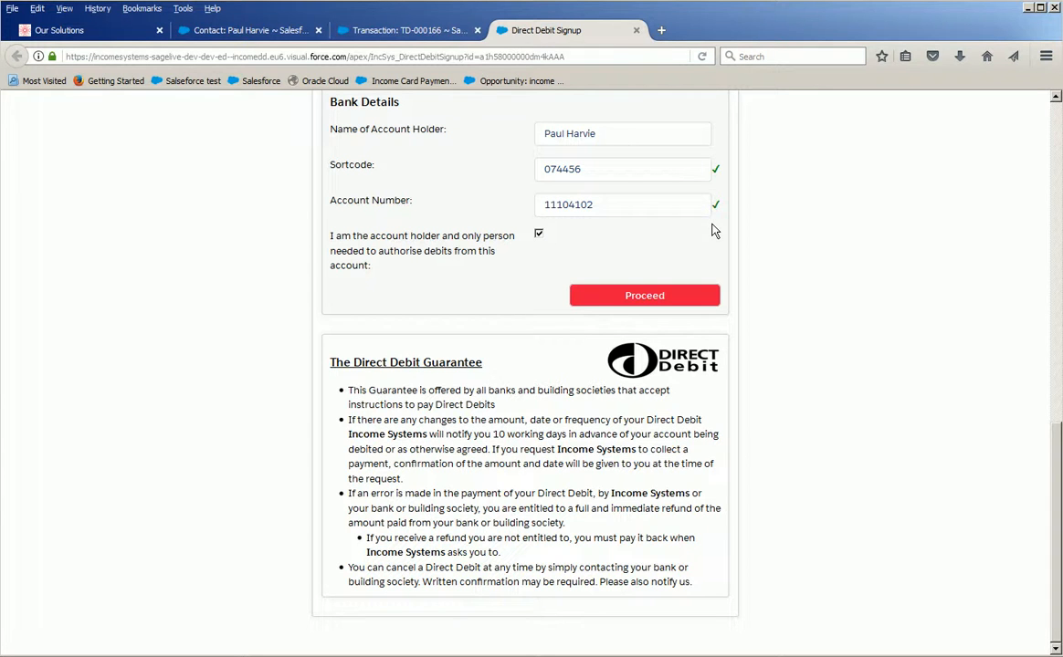
{"action": "left_click", "coordinate": [663, 297]}
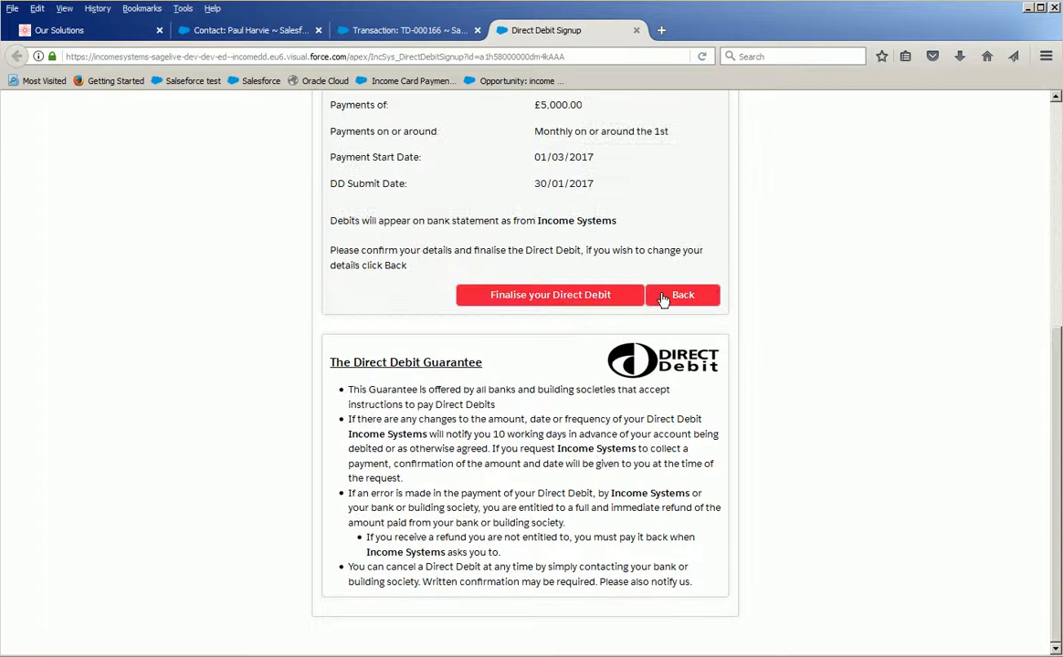
{"action": "scroll", "coordinate": [661, 302], "scroll_direction": "up", "scroll_amount": 3}
{"action": "left_click_drag", "start_coordinate": [659, 301], "coordinate": [527, 286]}
{"action": "left_click", "coordinate": [629, 283]}
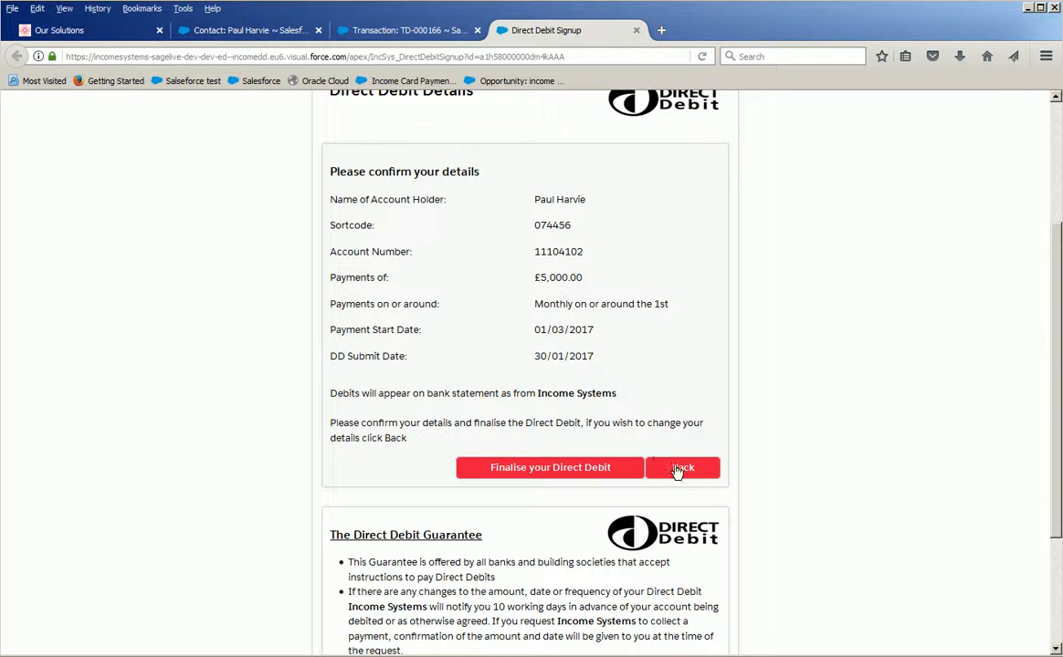
{"action": "left_click", "coordinate": [541, 471]}
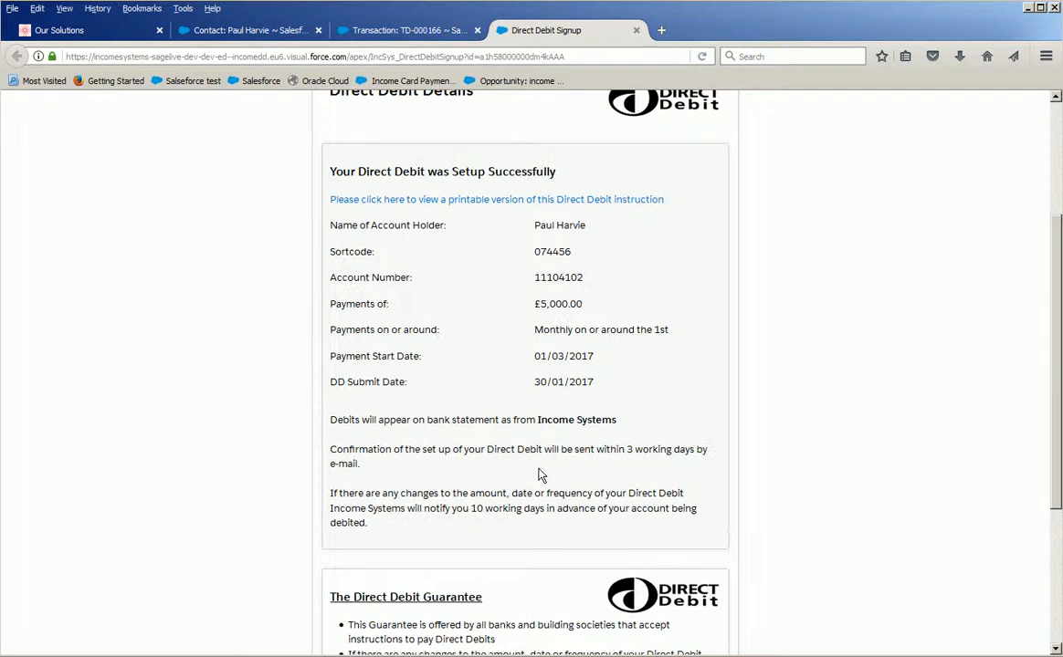
Download the printable version of the direct debit instruction and open it in Adobe Reader for review.
{"action": "left_click", "coordinate": [460, 201]}
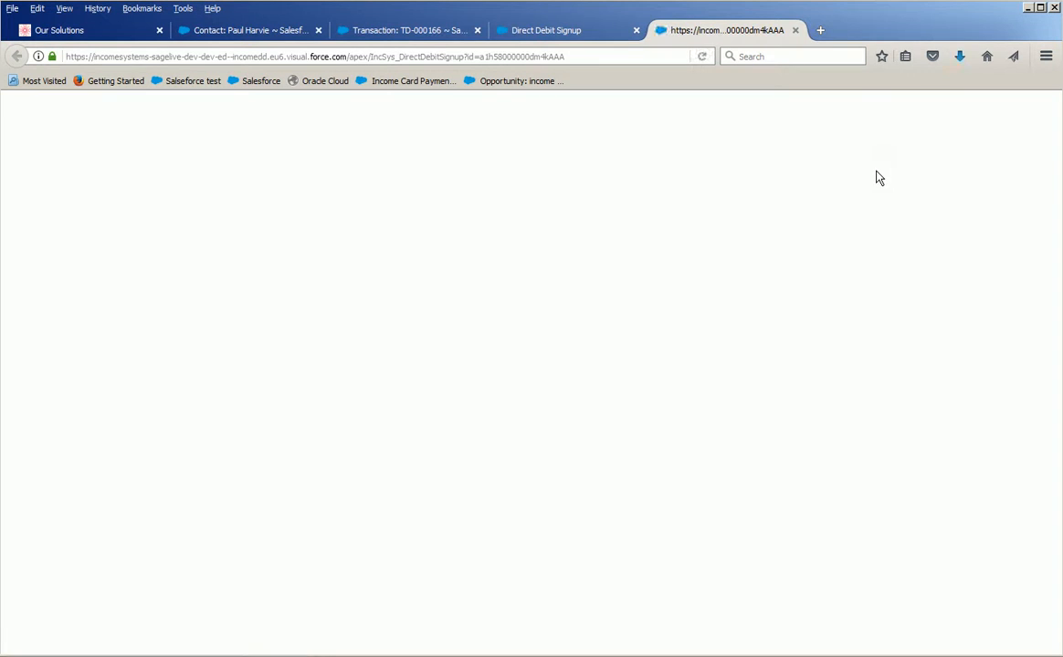
{"action": "left_click", "coordinate": [958, 58]}
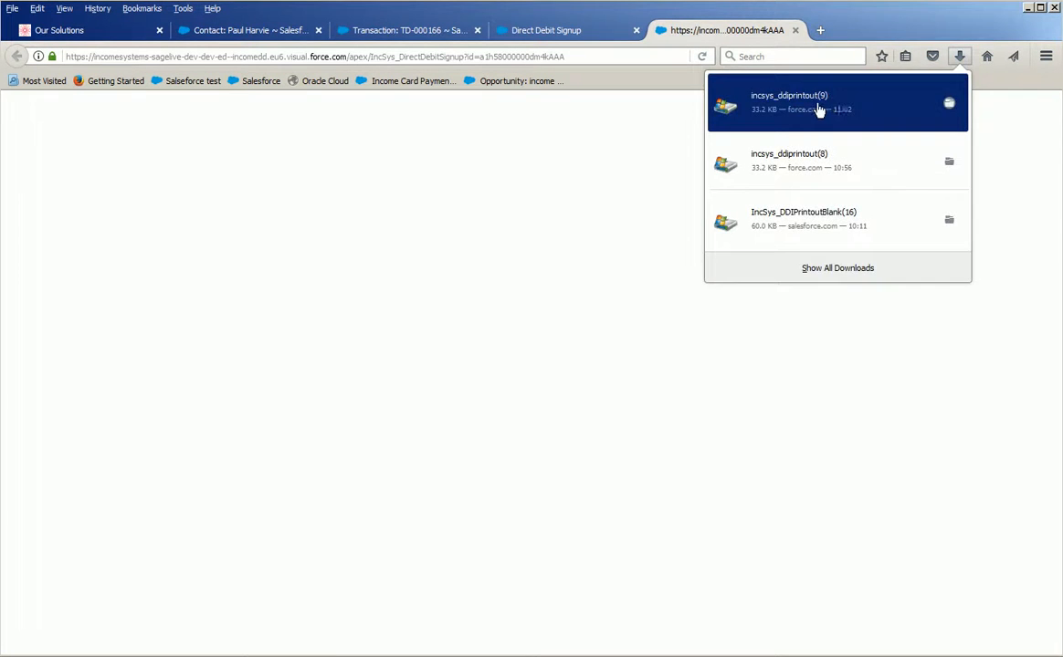
{"action": "left_click", "coordinate": [818, 108]}
{"action": "left_click", "coordinate": [742, 405]}
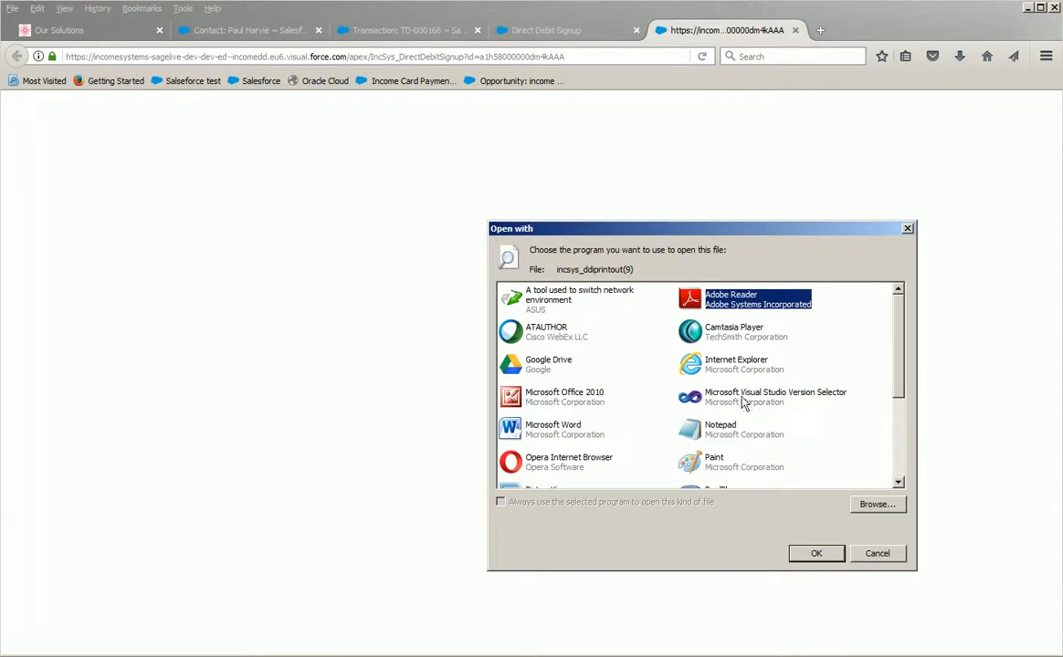
{"action": "left_click", "coordinate": [816, 554]}
{"action": "left_click", "coordinate": [741, 406]}
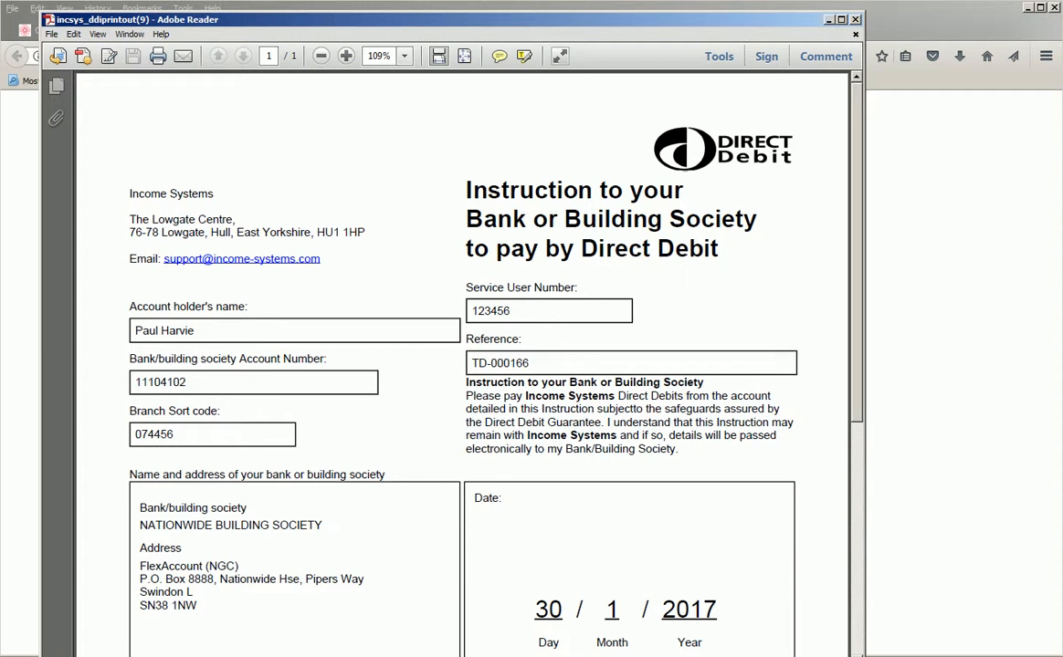
{"action": "left_click_drag", "start_coordinate": [864, 427], "coordinate": [870, 361]}
Switch to Gmail and read the email confirming the Direct Debit Instruction set-up and future payment schedule.
{"action": "left_click", "coordinate": [333, 655]}
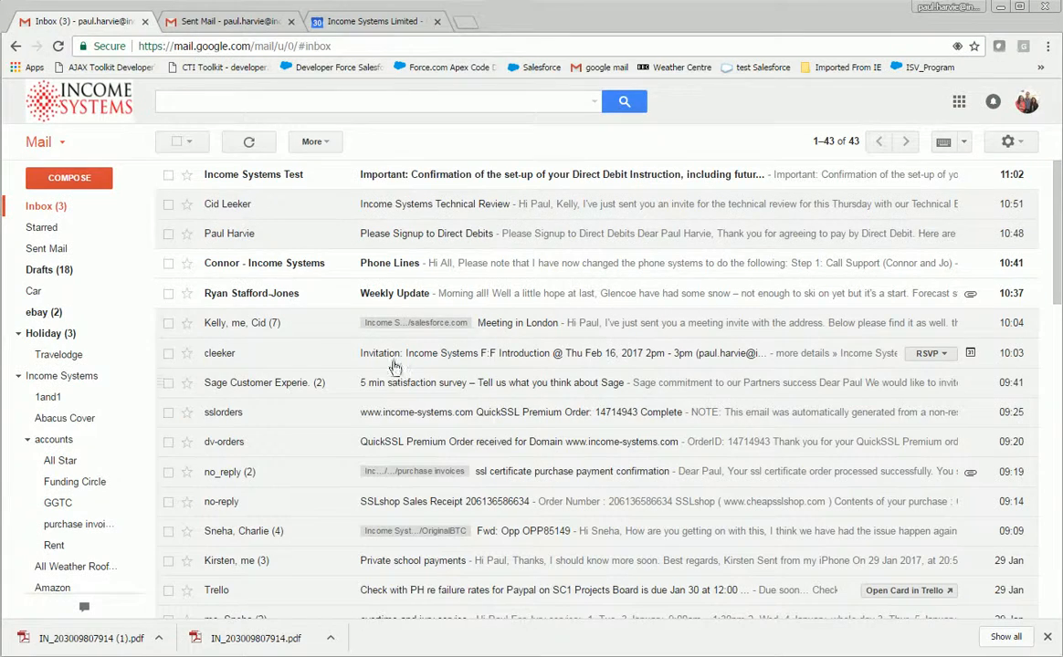
{"action": "left_click", "coordinate": [461, 179]}
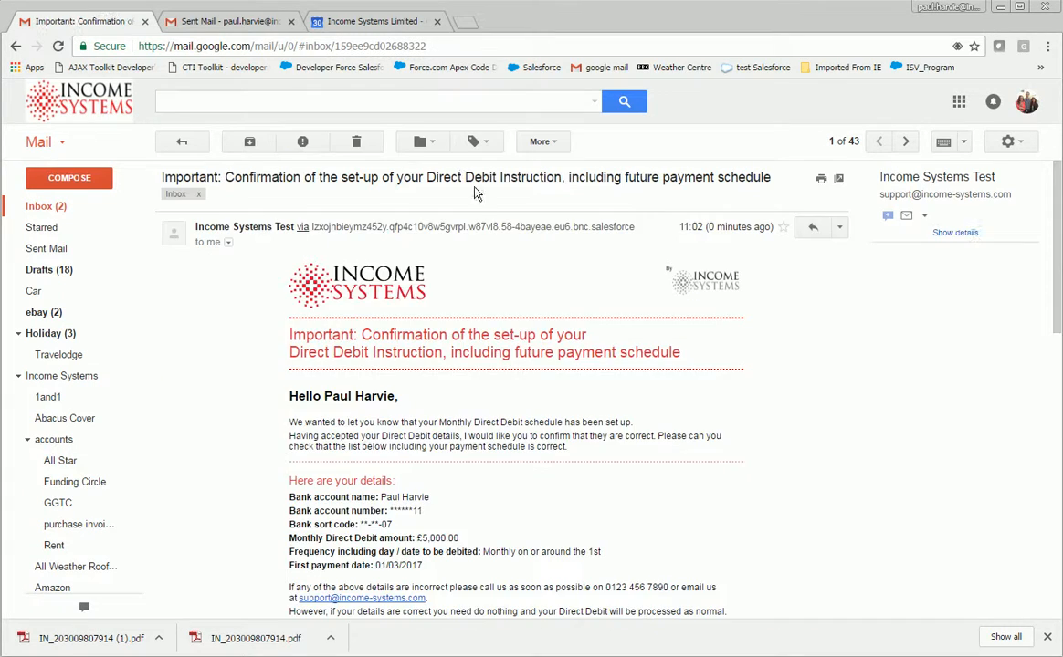
{"action": "scroll", "coordinate": [421, 239], "scroll_direction": "down", "scroll_amount": 4}
{"action": "scroll", "coordinate": [457, 381], "scroll_direction": "down", "scroll_amount": 4}
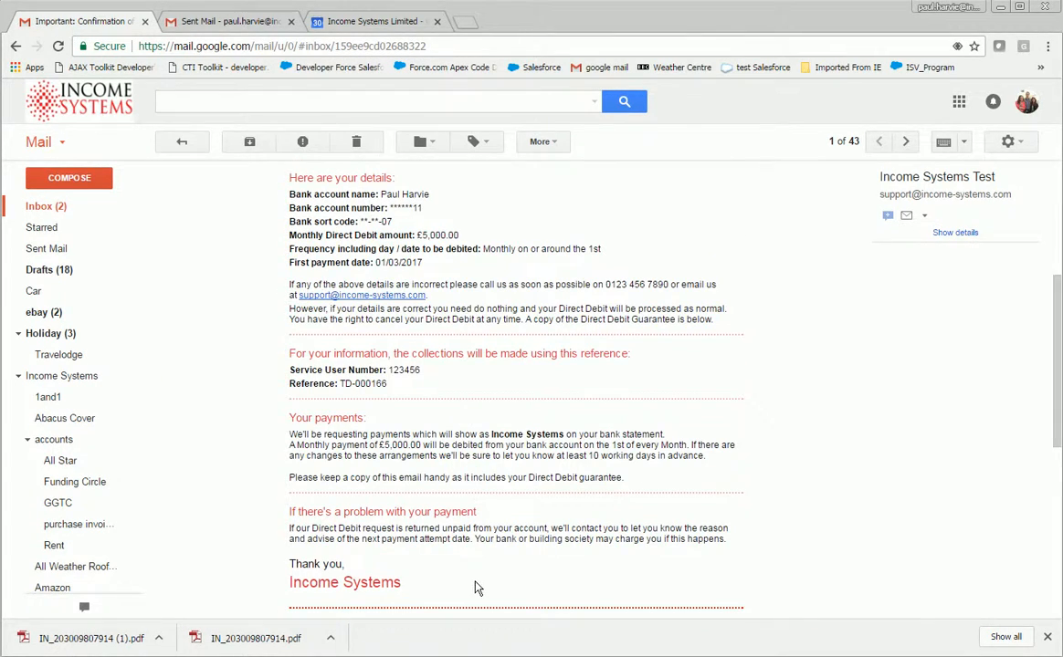
{"action": "scroll", "coordinate": [475, 587], "scroll_direction": "down", "scroll_amount": 6}
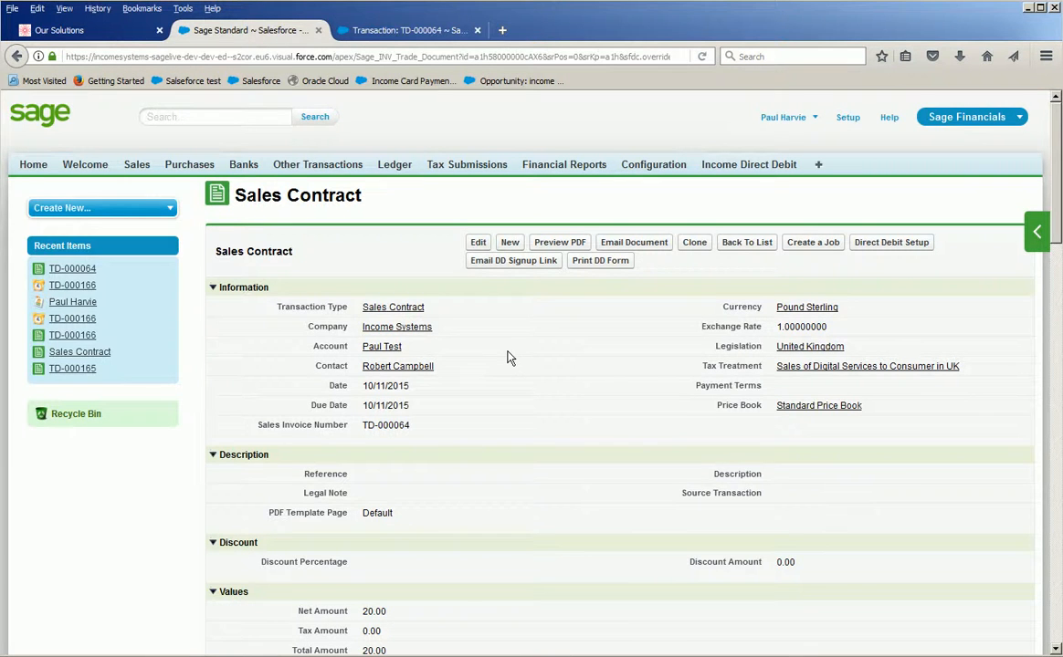
In the monthly sales contract dated 10/11/2015, examine the related sales invoices and the Recurrence Schedule.
{"action": "scroll", "coordinate": [509, 358], "scroll_direction": "down", "scroll_amount": 5}
{"action": "scroll", "coordinate": [494, 385], "scroll_direction": "down", "scroll_amount": 12}
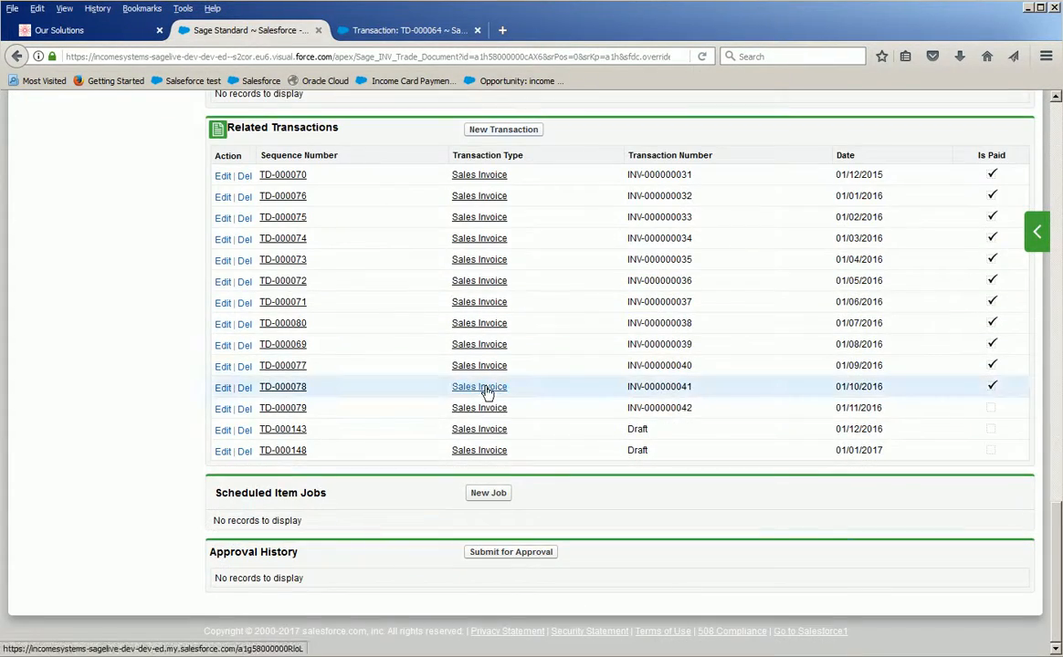
{"action": "scroll", "coordinate": [427, 575], "scroll_direction": "up", "scroll_amount": 6}
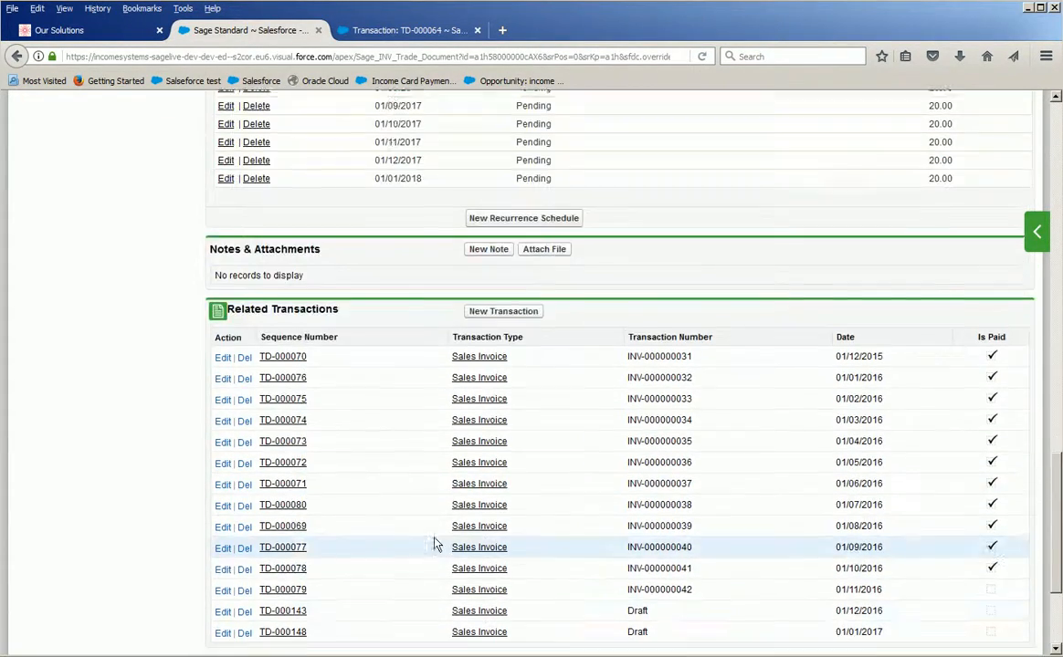
{"action": "scroll", "coordinate": [441, 511], "scroll_direction": "up", "scroll_amount": 4}
{"action": "scroll", "coordinate": [447, 505], "scroll_direction": "down", "scroll_amount": 2}
{"action": "left_click_drag", "start_coordinate": [334, 185], "coordinate": [205, 195]}
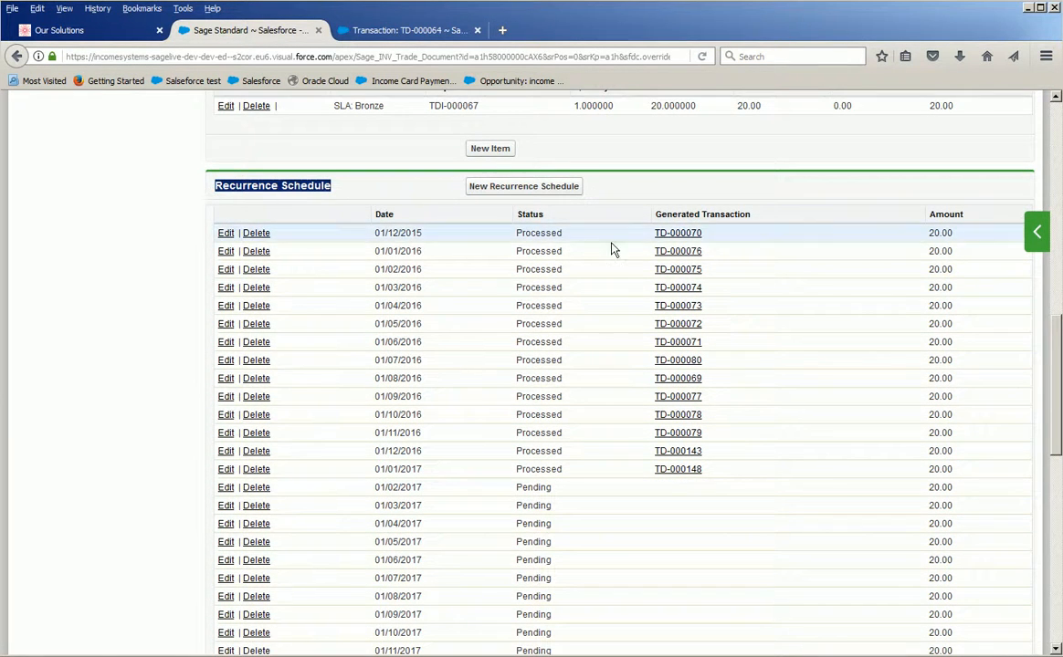
Check the payment status of the contract's Related Transactions against the generated transactions in its schedule, including the 01/11/2016 invoice.
{"action": "scroll", "coordinate": [516, 470], "scroll_direction": "down", "scroll_amount": 3}
{"action": "scroll", "coordinate": [516, 470], "scroll_direction": "down", "scroll_amount": 1}
{"action": "left_click_drag", "start_coordinate": [342, 473], "coordinate": [235, 484]}
{"action": "scroll", "coordinate": [384, 480], "scroll_direction": "down", "scroll_amount": 2}
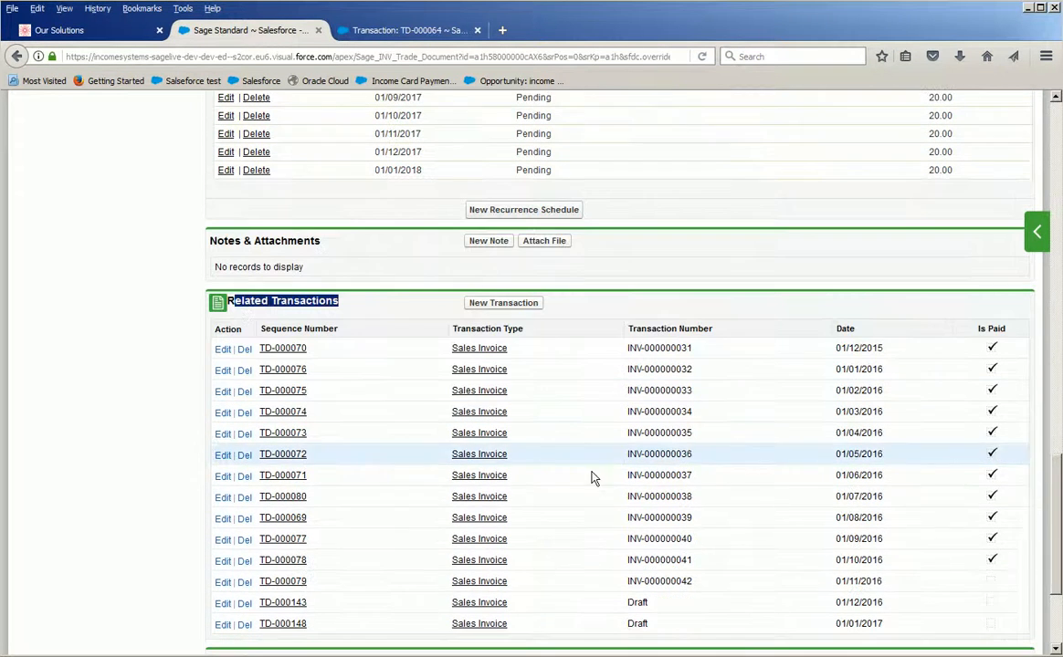
{"action": "triple_click", "coordinate": [895, 584]}
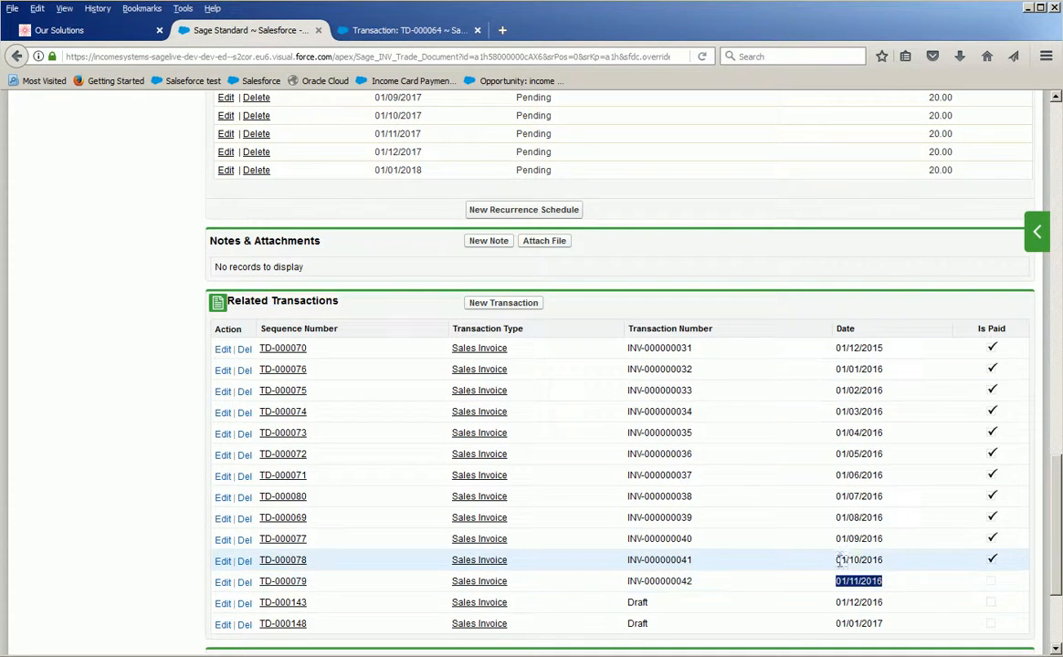
{"action": "scroll", "coordinate": [705, 493], "scroll_direction": "up", "scroll_amount": 6}
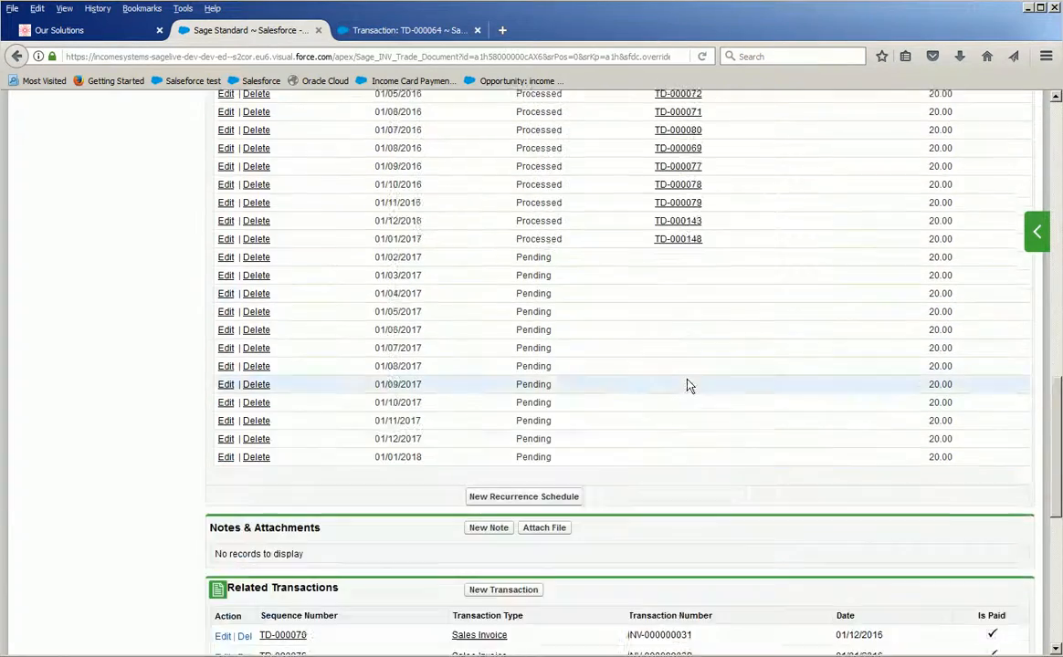
{"action": "left_click_drag", "start_coordinate": [750, 211], "coordinate": [643, 213]}
{"action": "scroll", "coordinate": [630, 234], "scroll_direction": "up", "scroll_amount": 5}
{"action": "scroll", "coordinate": [579, 290], "scroll_direction": "up", "scroll_amount": 3}
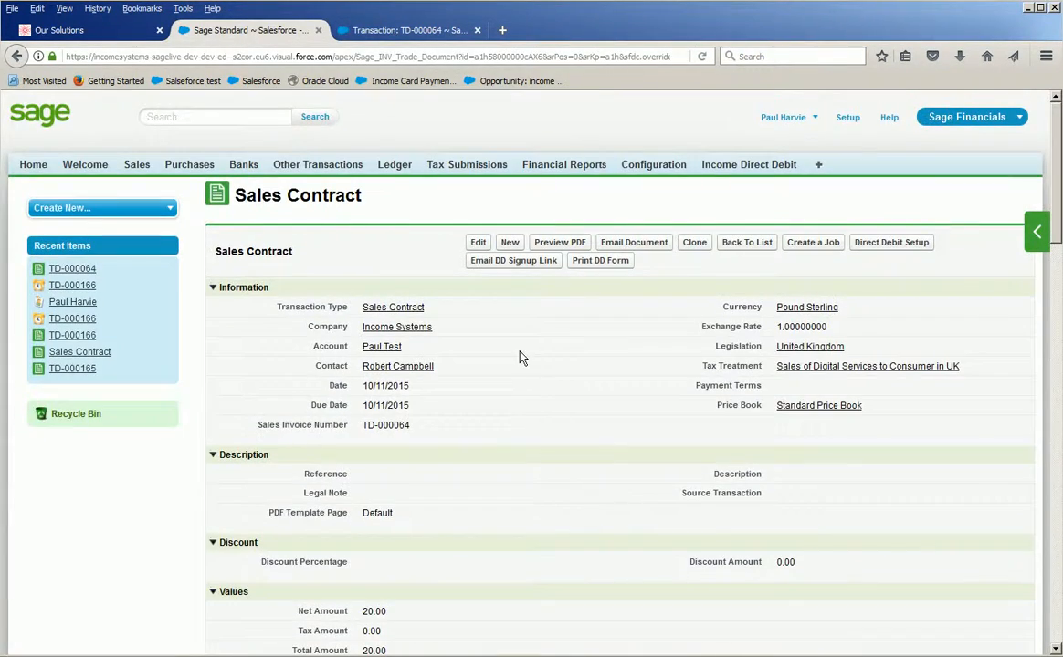
Switch to the contract's standard transaction record and examine its Transaction Schedules (Transaction) list.
{"action": "left_click", "coordinate": [393, 31]}
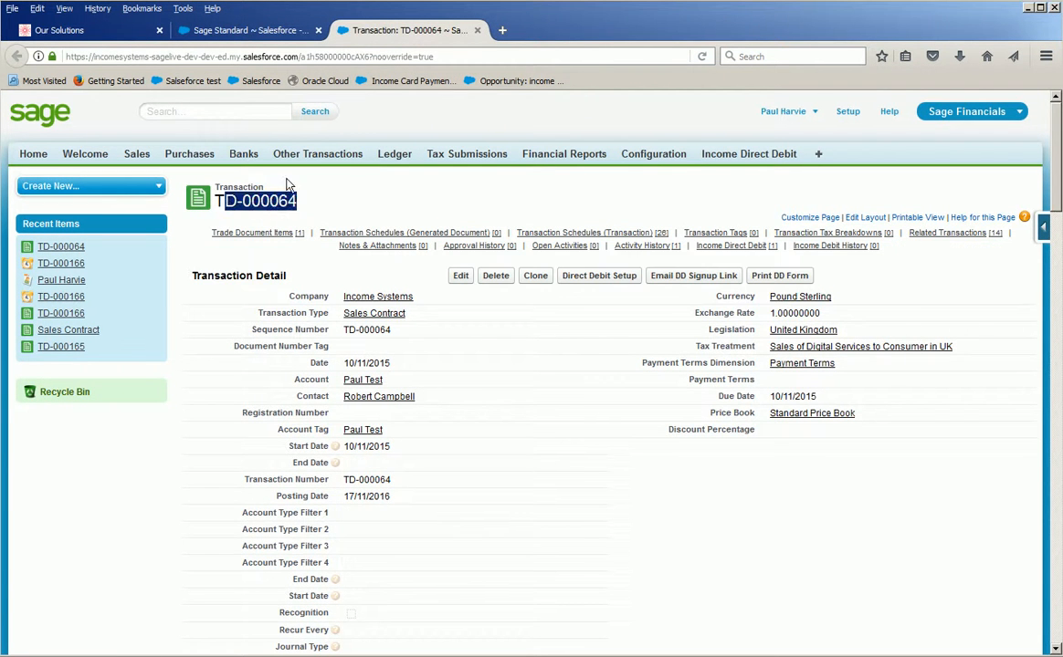
{"action": "scroll", "coordinate": [457, 385], "scroll_direction": "down", "scroll_amount": 10}
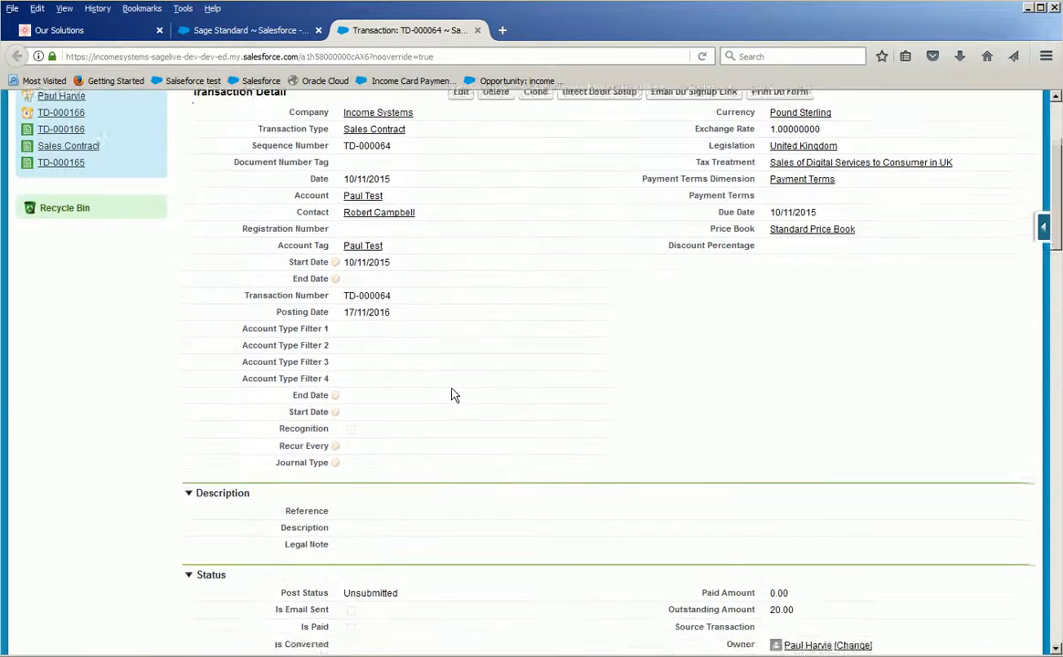
{"action": "scroll", "coordinate": [444, 410], "scroll_direction": "down", "scroll_amount": 3}
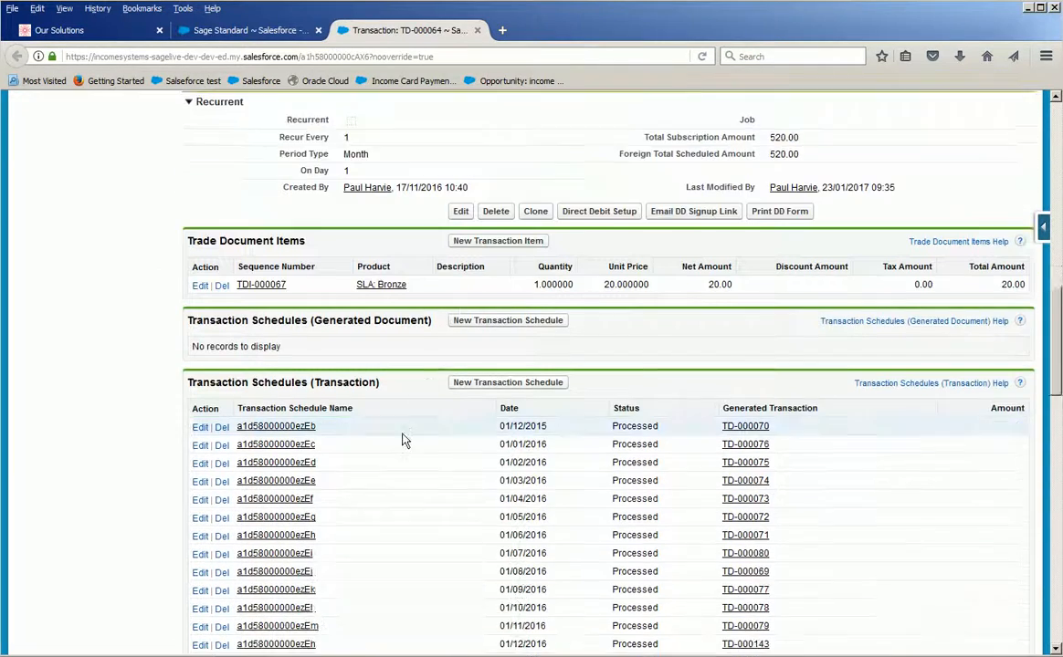
{"action": "left_click_drag", "start_coordinate": [381, 307], "coordinate": [183, 315]}
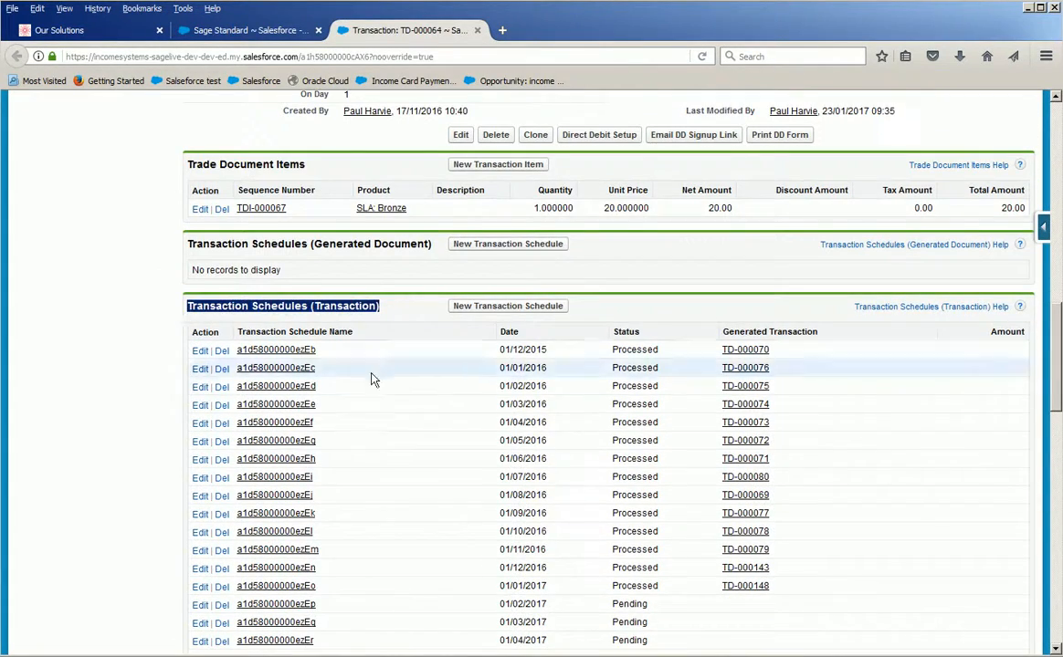
{"action": "scroll", "coordinate": [365, 374], "scroll_direction": "down", "scroll_amount": 4}
{"action": "scroll", "coordinate": [405, 412], "scroll_direction": "down", "scroll_amount": 8}
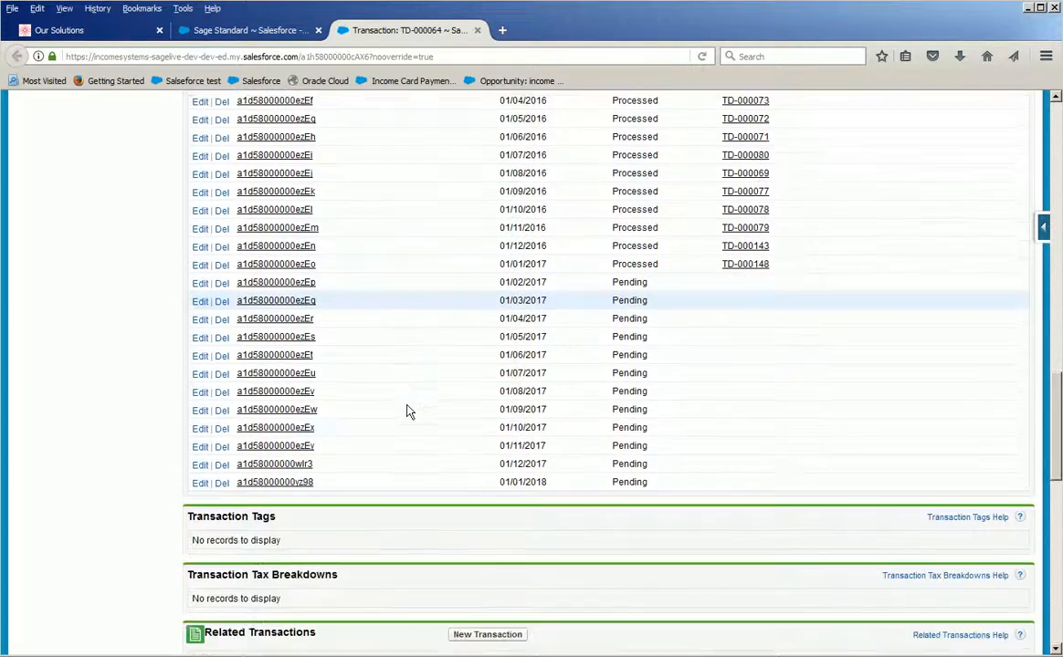
Check the transaction's Related Transactions list, focusing on the sales invoice dated 01/11/2016.
{"action": "left_click_drag", "start_coordinate": [332, 354], "coordinate": [202, 357]}
{"action": "scroll", "coordinate": [339, 370], "scroll_direction": "down", "scroll_amount": 2}
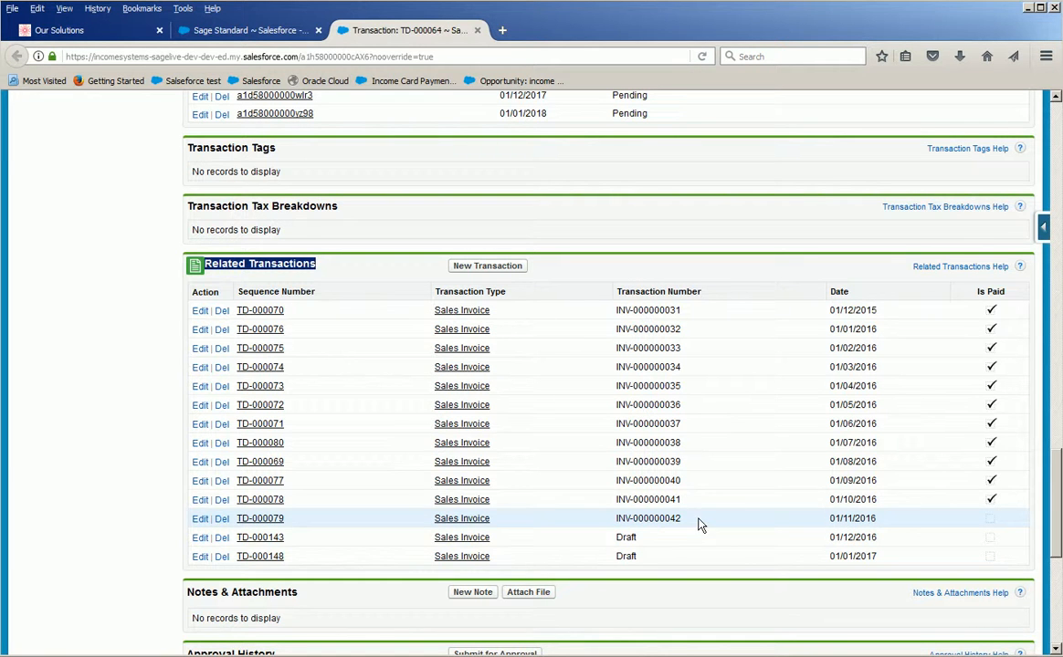
{"action": "left_click_drag", "start_coordinate": [692, 521], "coordinate": [408, 520]}
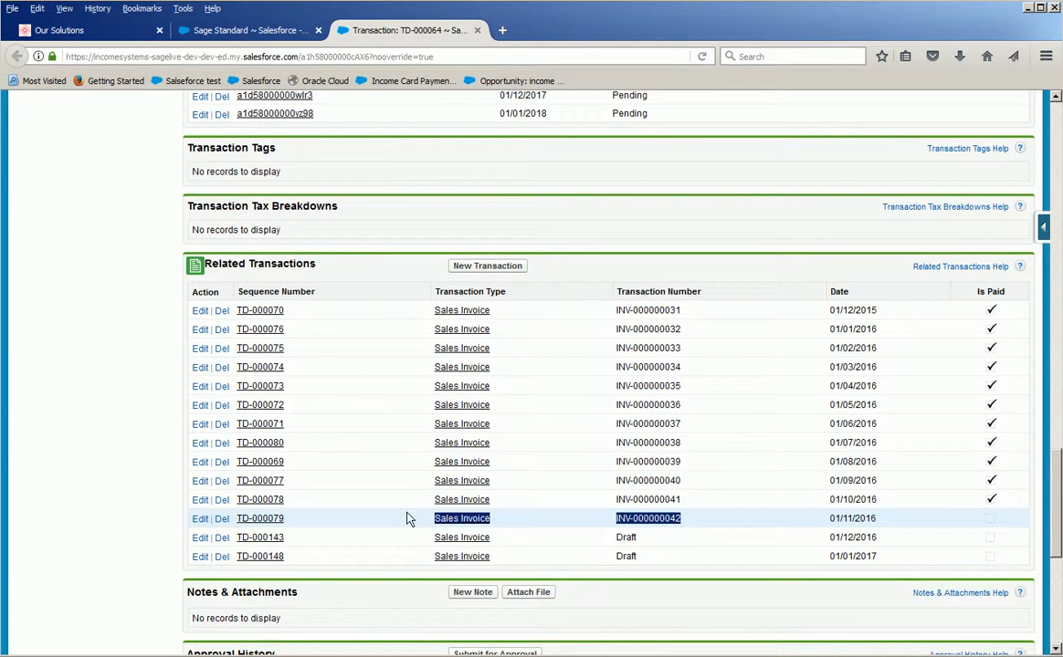
{"action": "scroll", "coordinate": [404, 520], "scroll_direction": "down", "scroll_amount": 8}
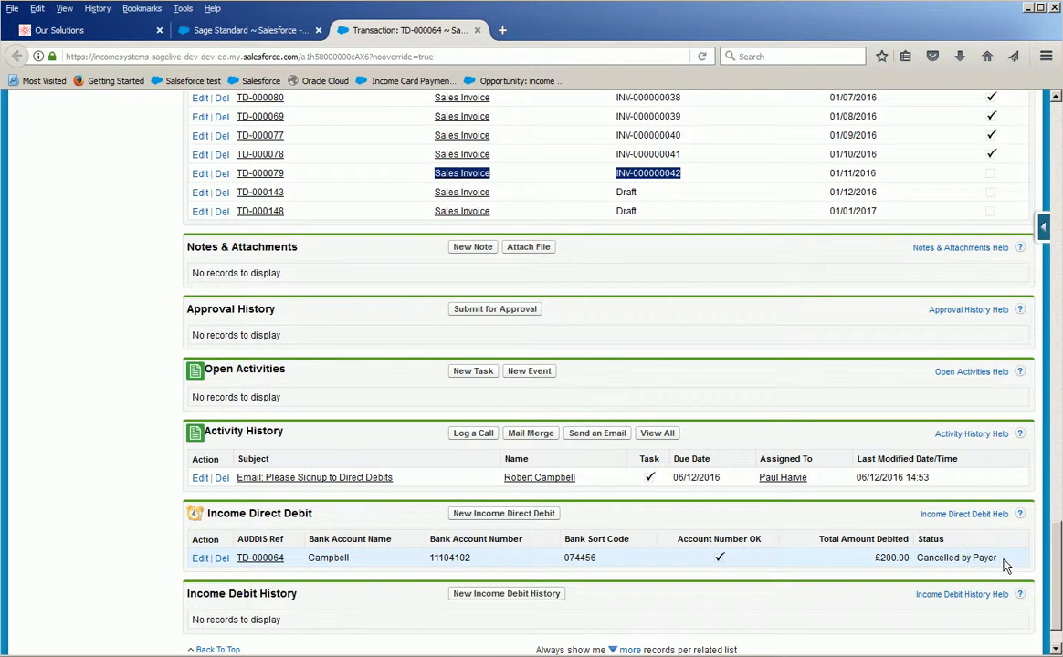
Open the sales invoice dated 01/09/2016 in a new tab and check its paid amount.
{"action": "right_click", "coordinate": [263, 136]}
{"action": "left_click", "coordinate": [267, 139]}
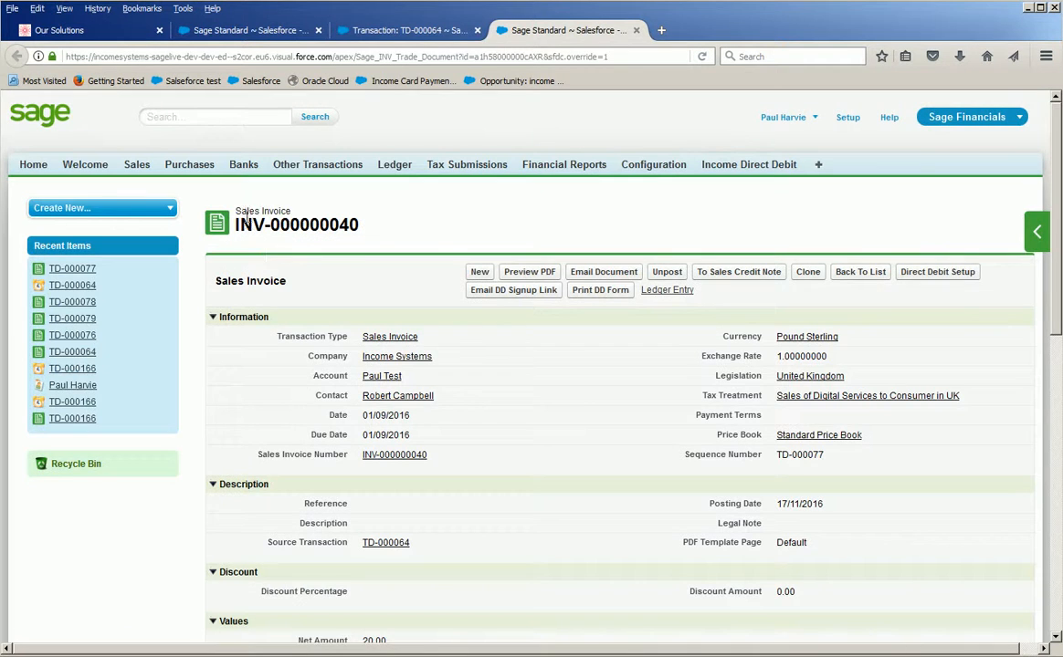
{"action": "left_click_drag", "start_coordinate": [227, 211], "coordinate": [292, 211]}
{"action": "scroll", "coordinate": [387, 395], "scroll_direction": "down", "scroll_amount": 5}
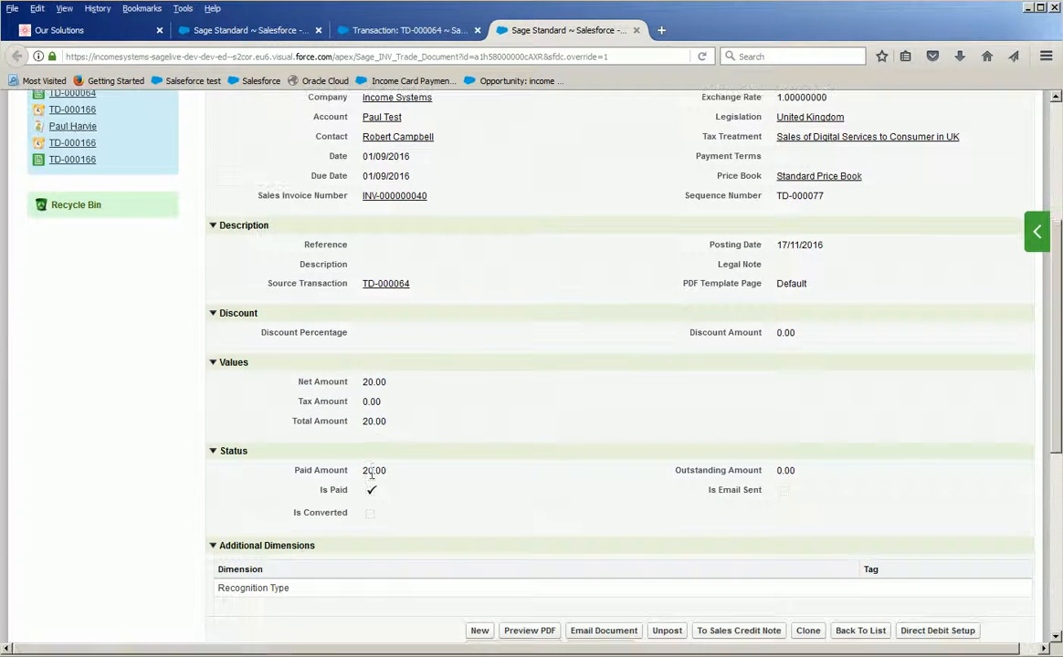
{"action": "left_click_drag", "start_coordinate": [395, 479], "coordinate": [355, 474]}
Return to the transaction record and open its Income Direct Debit record in a new tab.
{"action": "left_click", "coordinate": [345, 33]}
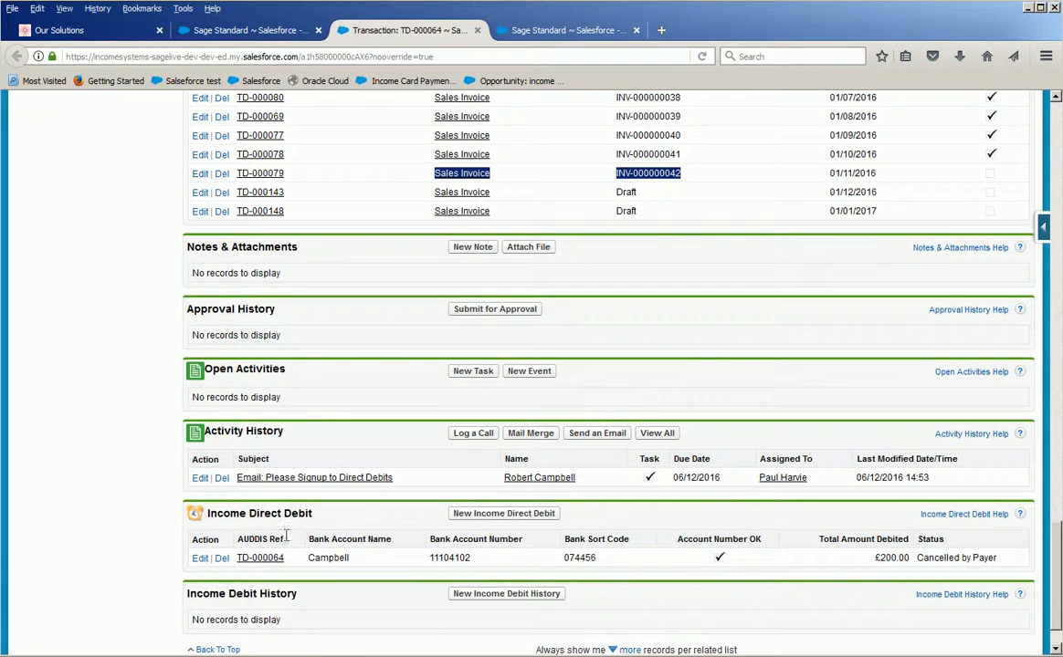
{"action": "right_click", "coordinate": [262, 558]}
{"action": "left_click", "coordinate": [292, 567]}
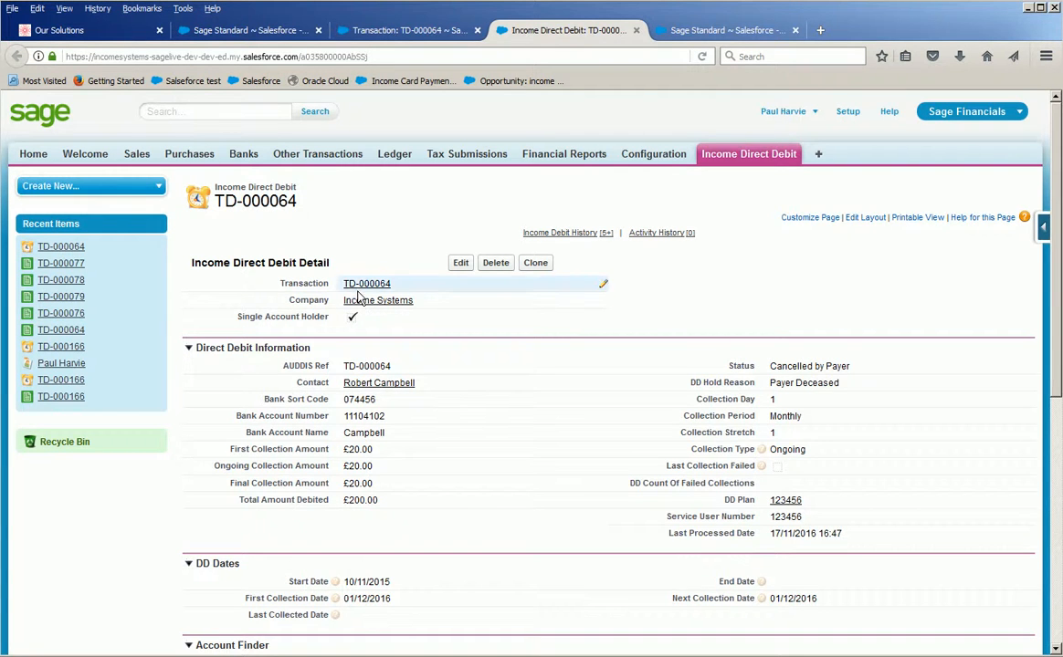
Expand the direct debit record's Income Debit History list to show all of its entries.
{"action": "scroll", "coordinate": [356, 297], "scroll_direction": "down", "scroll_amount": 2}
{"action": "scroll", "coordinate": [345, 334], "scroll_direction": "down", "scroll_amount": 6}
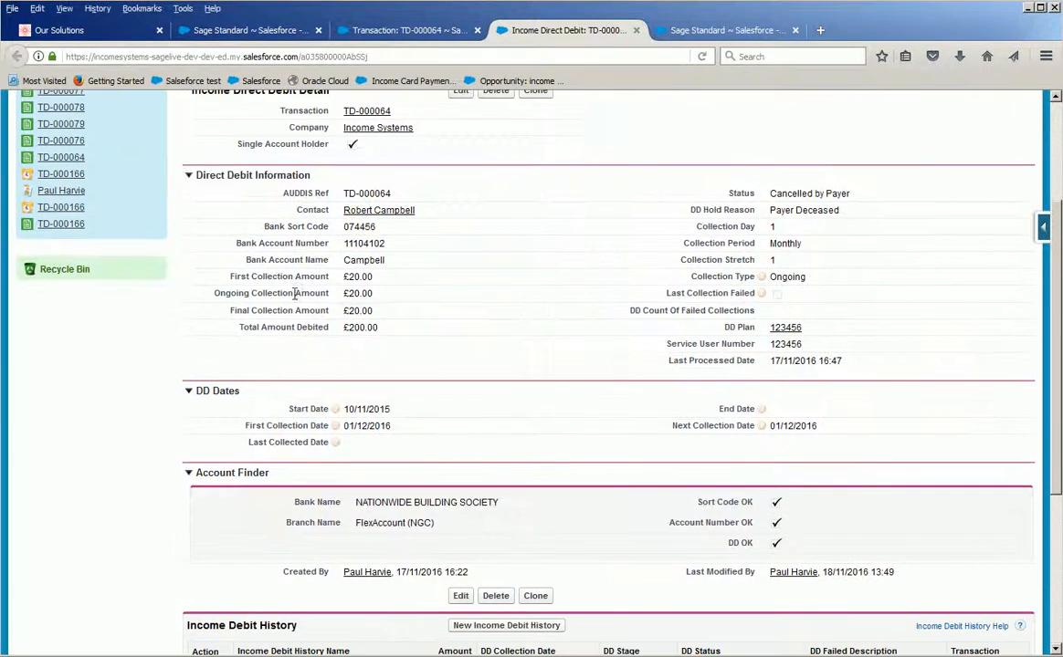
{"action": "scroll", "coordinate": [274, 452], "scroll_direction": "down", "scroll_amount": 1}
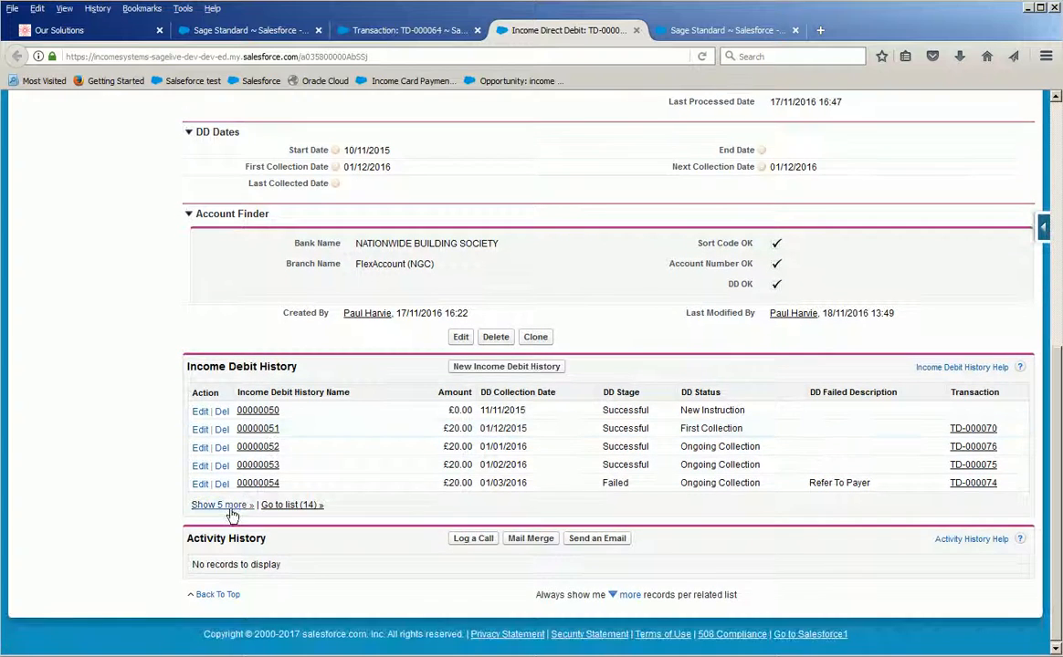
{"action": "left_click", "coordinate": [214, 505]}
{"action": "left_click", "coordinate": [235, 596]}
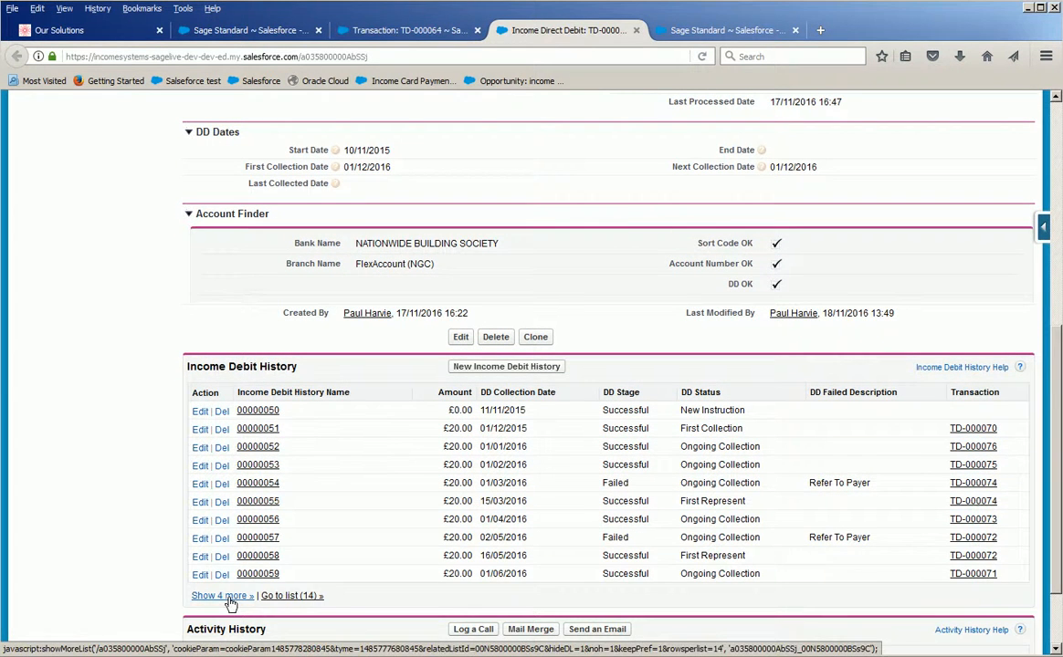
{"action": "scroll", "coordinate": [502, 589], "scroll_direction": "down", "scroll_amount": 3}
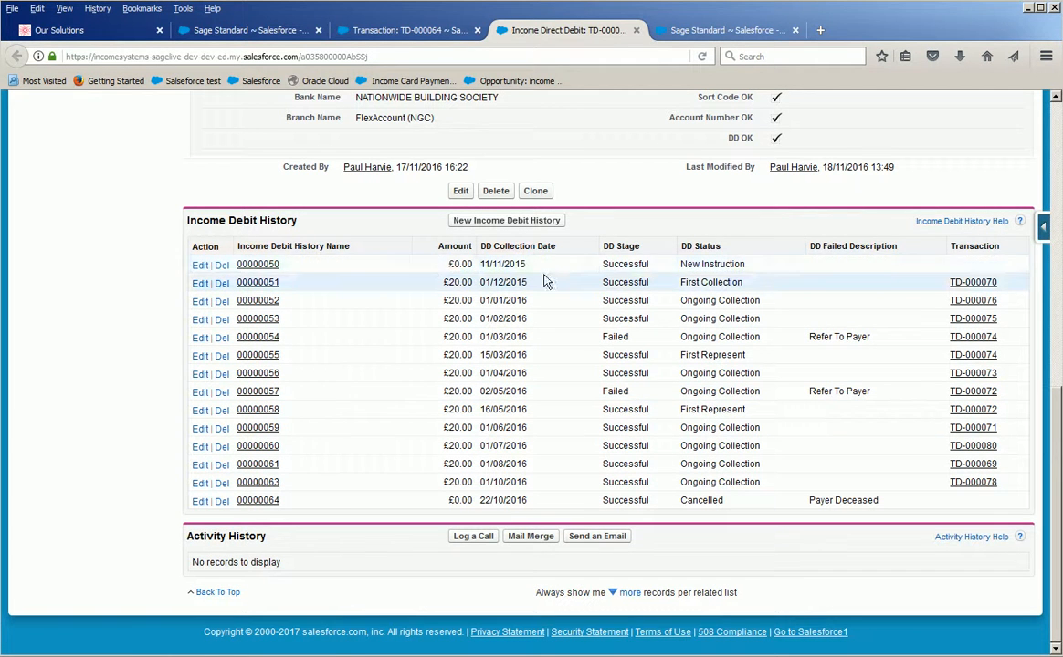
Examine the New Instruction and First Collection entries in the debit history, including the first collection's linked transaction.
{"action": "left_click_drag", "start_coordinate": [443, 265], "coordinate": [763, 272]}
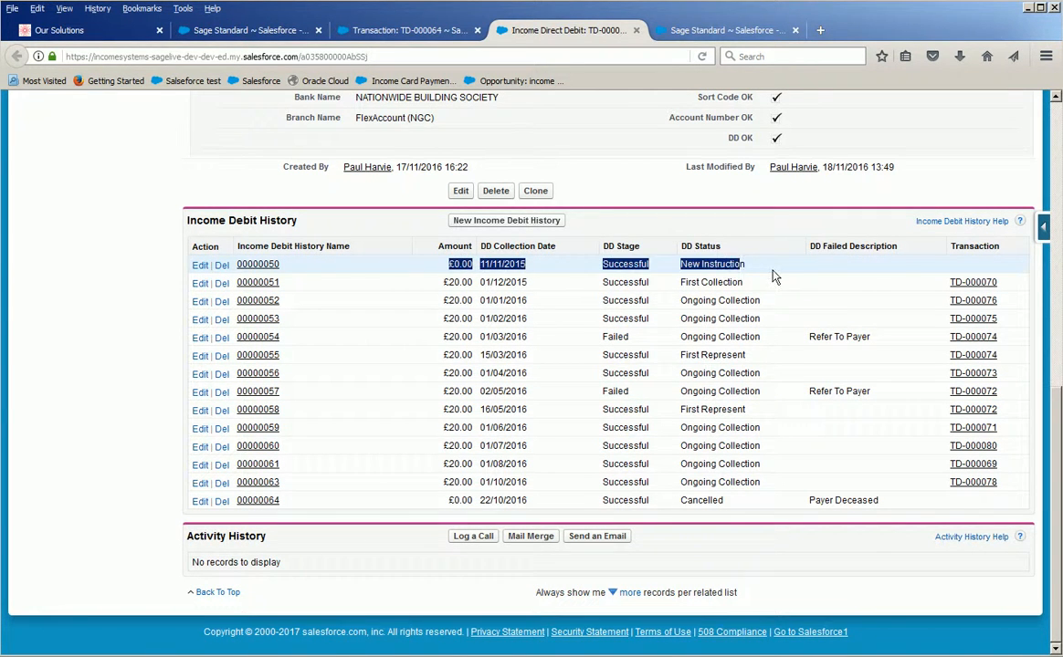
{"action": "left_click", "coordinate": [765, 270]}
{"action": "left_click_drag", "start_coordinate": [443, 283], "coordinate": [458, 284]}
{"action": "left_click_drag", "start_coordinate": [743, 282], "coordinate": [605, 289]}
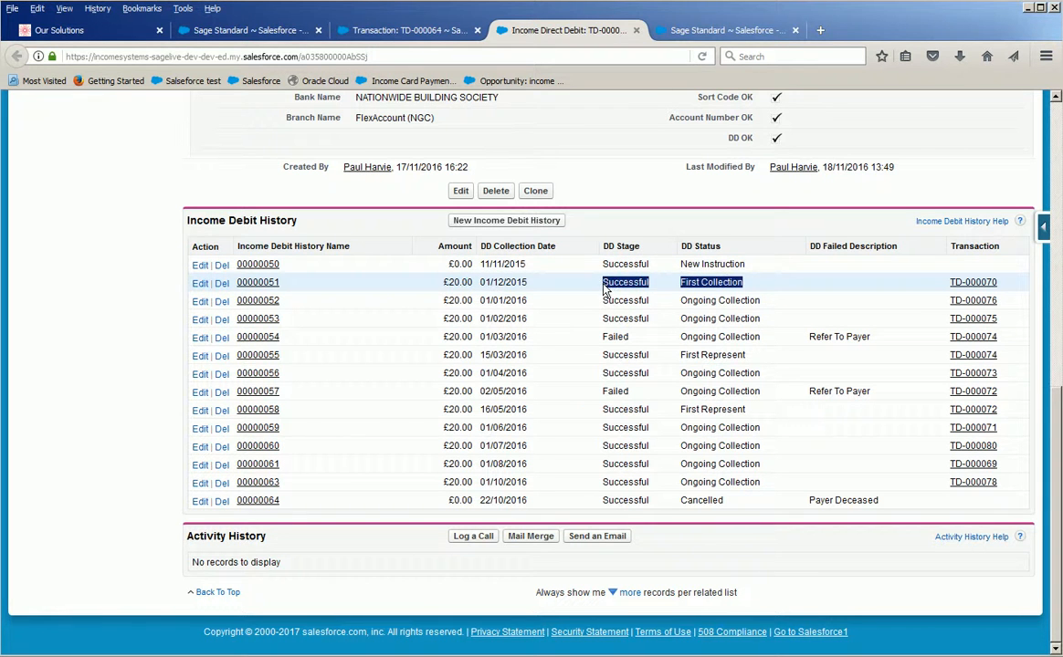
{"action": "left_click", "coordinate": [1011, 289]}
{"action": "left_click_drag", "start_coordinate": [1011, 288], "coordinate": [948, 290]}
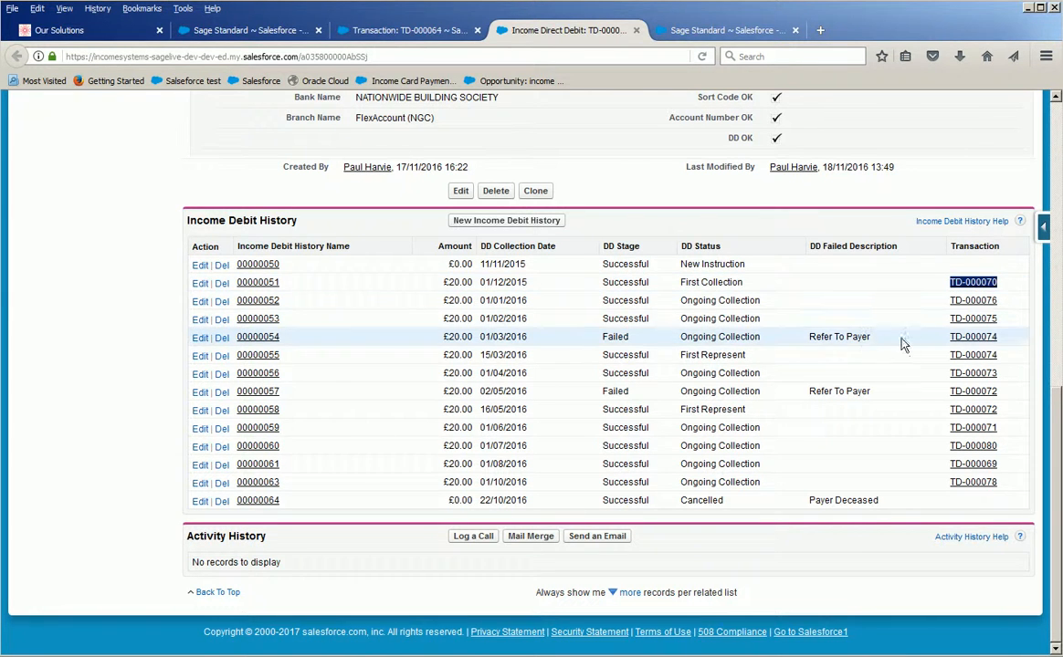
Compare the debit history's 01/03/2016 collection entry with the First Represent entry dated 15/03/2016.
{"action": "left_click_drag", "start_coordinate": [901, 340], "coordinate": [415, 347]}
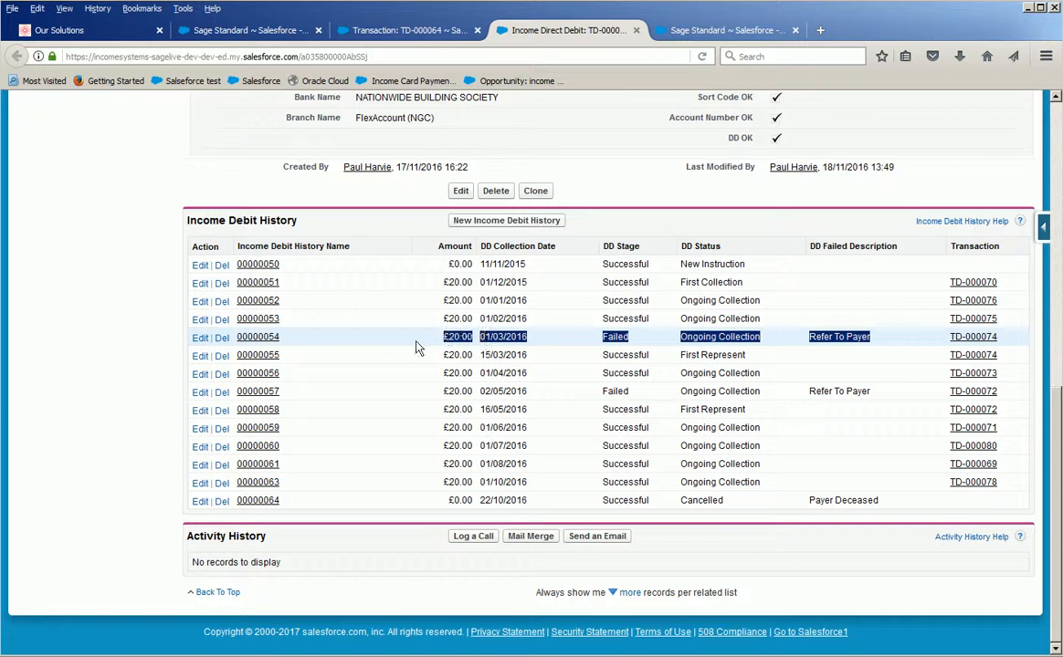
{"action": "left_click", "coordinate": [901, 343]}
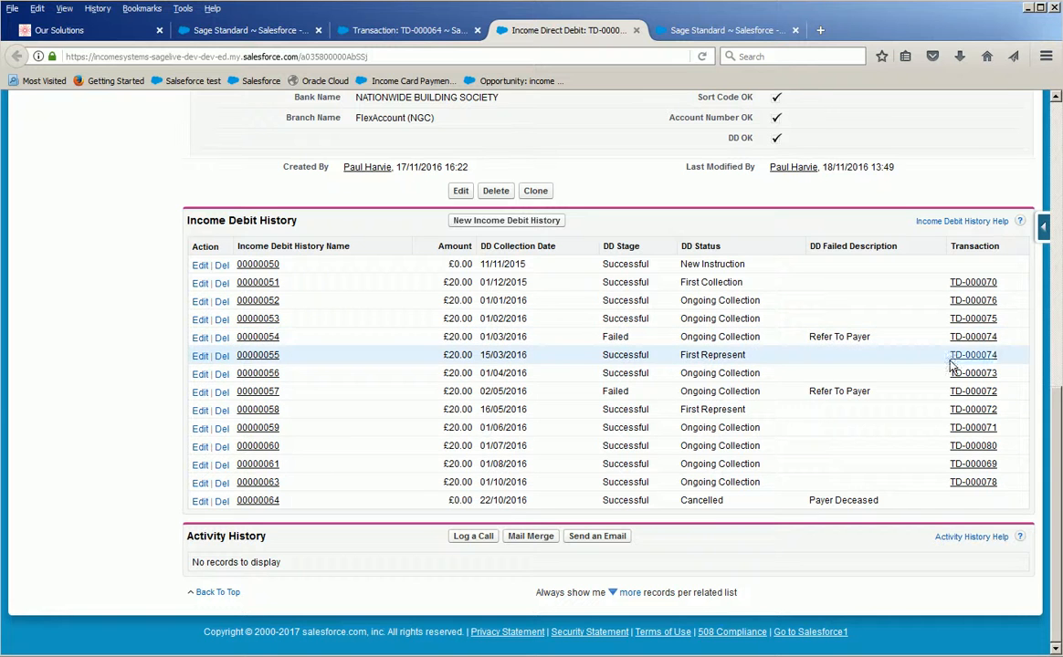
{"action": "left_click_drag", "start_coordinate": [781, 361], "coordinate": [439, 358]}
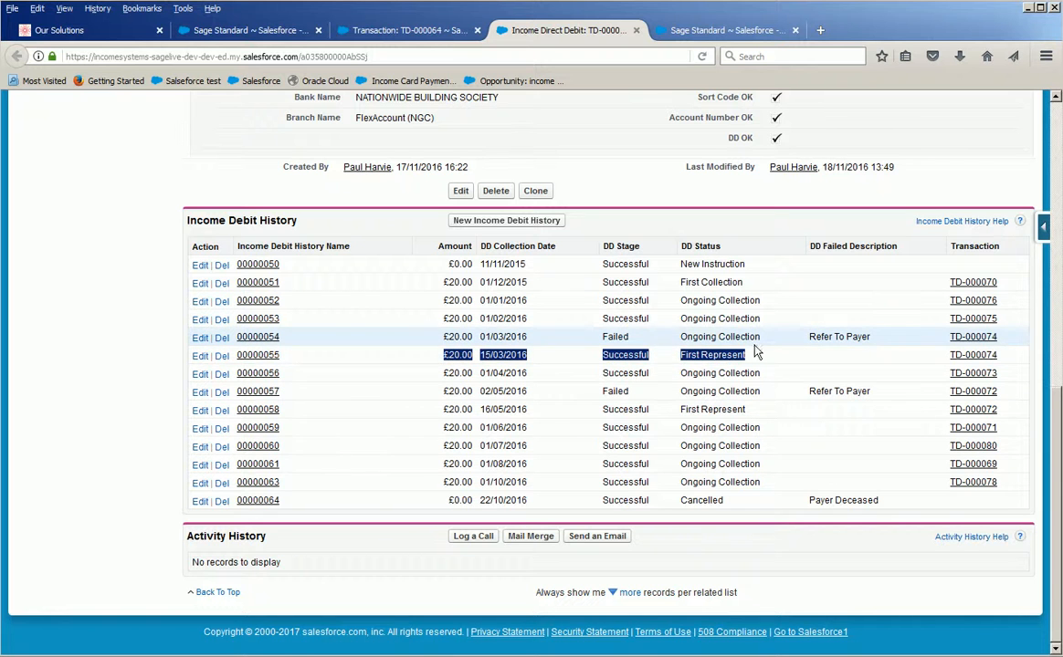
{"action": "left_click", "coordinate": [837, 361]}
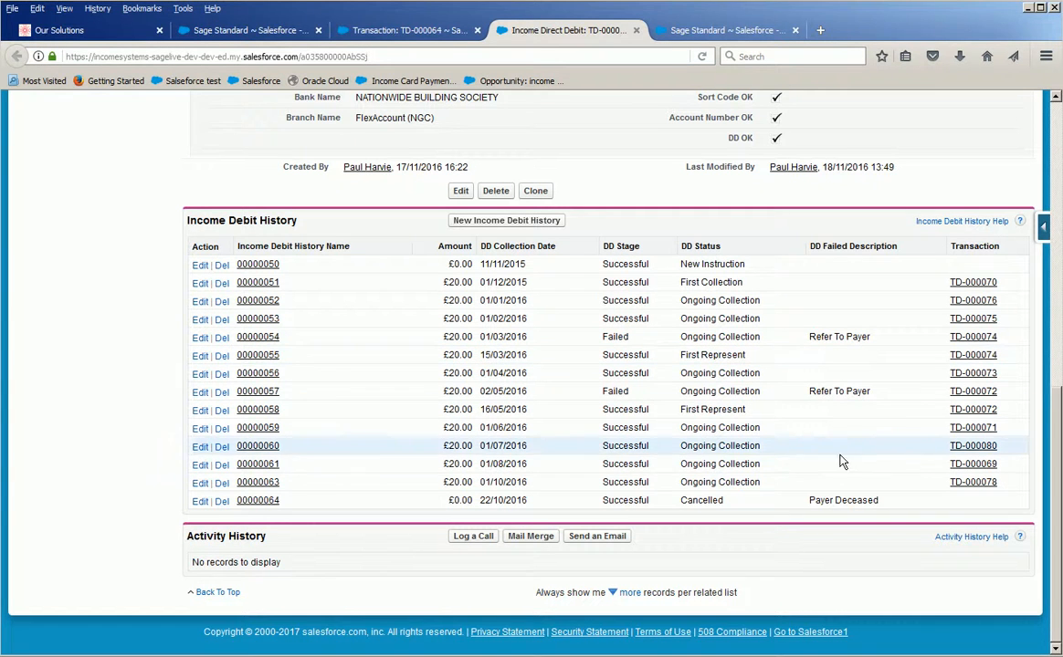
Check the debit history entry dated 22/10/2016 and its DD Failed Description.
{"action": "left_click_drag", "start_coordinate": [763, 512], "coordinate": [443, 501]}
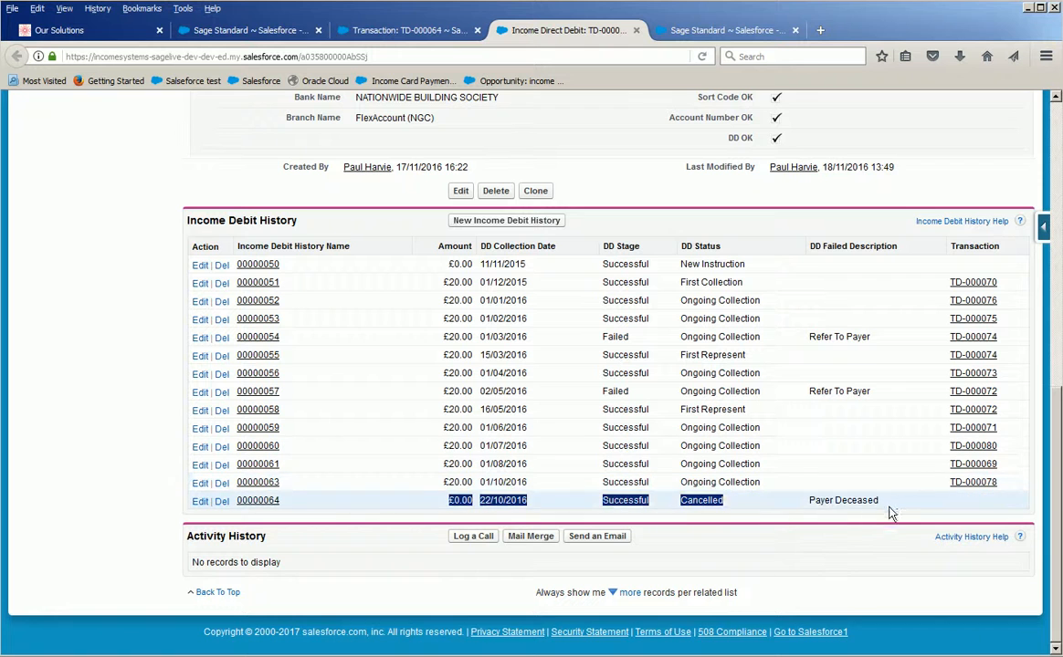
{"action": "left_click_drag", "start_coordinate": [878, 502], "coordinate": [810, 505]}
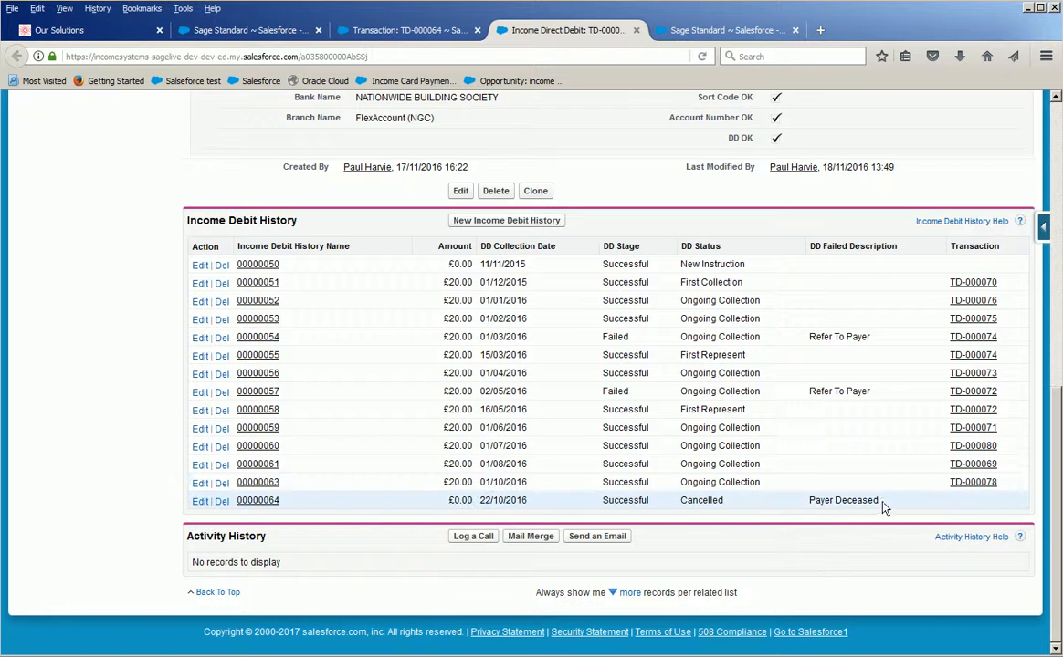
{"action": "left_click", "coordinate": [805, 503]}
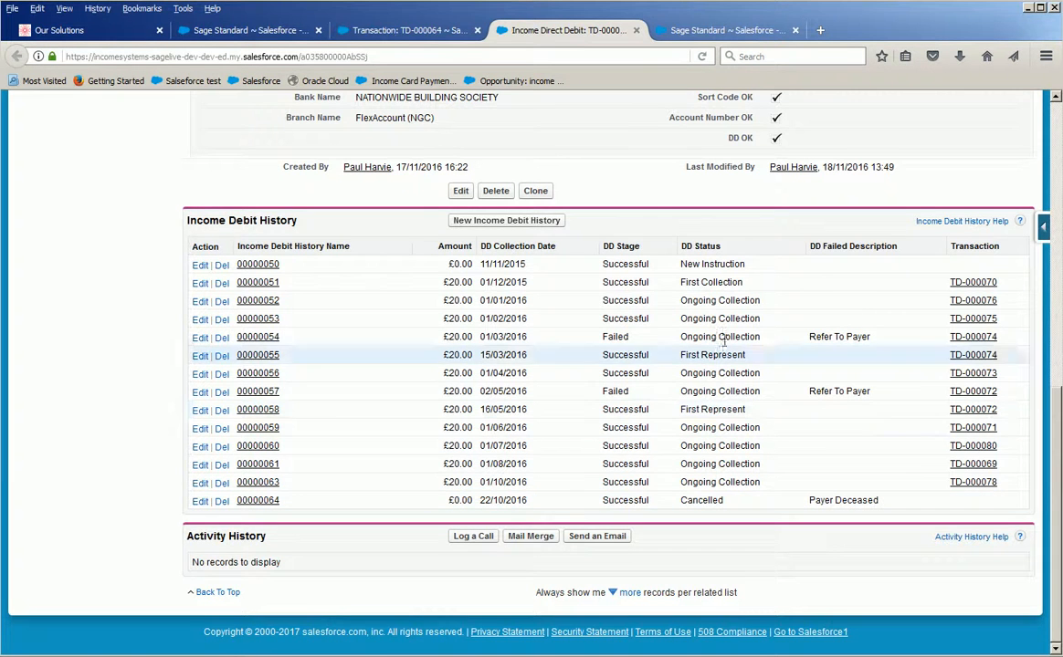
Review the related sales invoices on the contract's transaction record, then return to the Income Direct Debit record.
{"action": "left_click", "coordinate": [433, 37]}
{"action": "scroll", "coordinate": [640, 210], "scroll_direction": "up", "scroll_amount": 2}
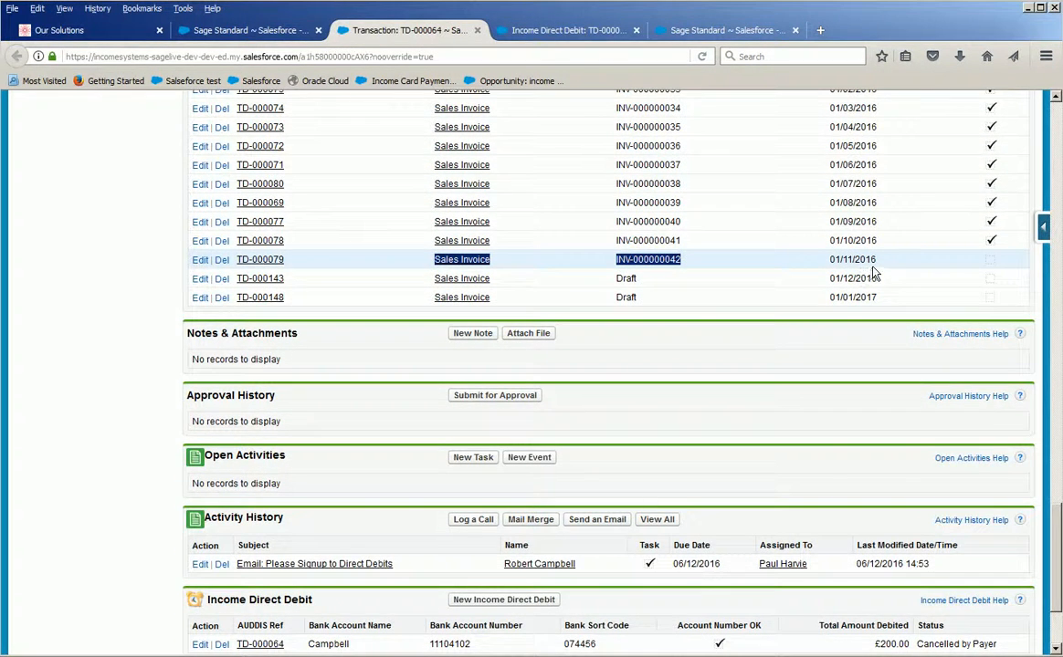
{"action": "left_click", "coordinate": [568, 31]}
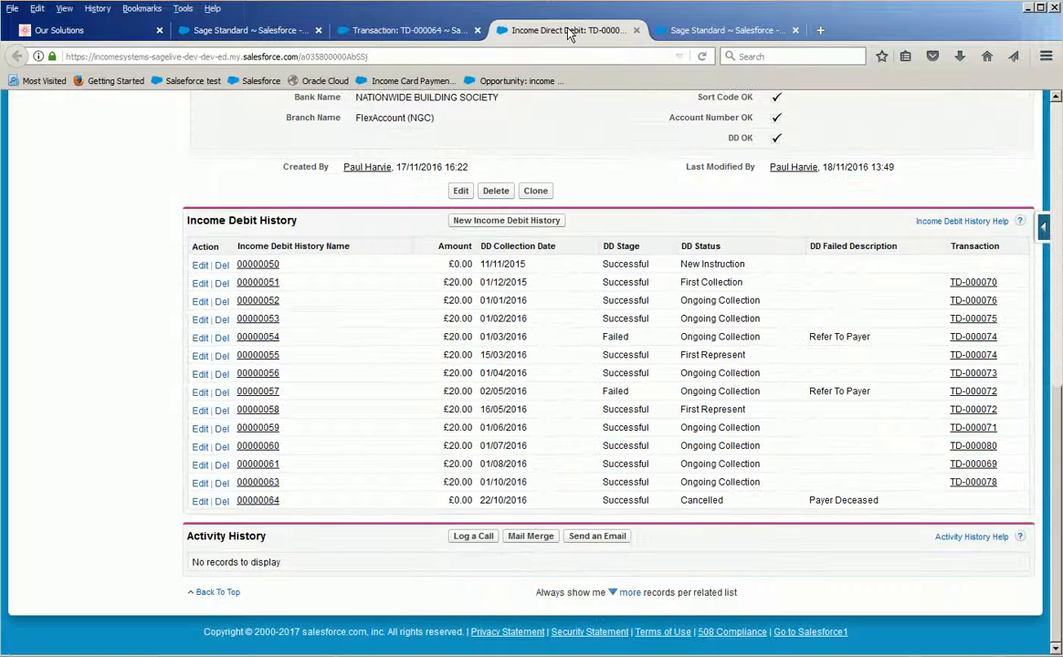